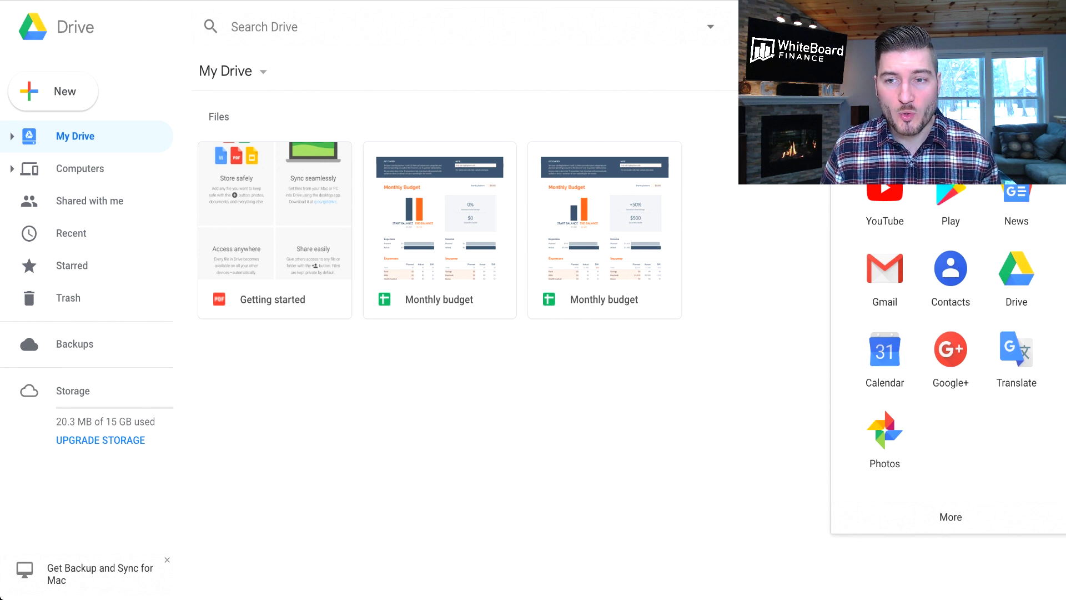
# Open the options for creating a new Google Sheets file in Drive.
pyautogui.press('Escape')
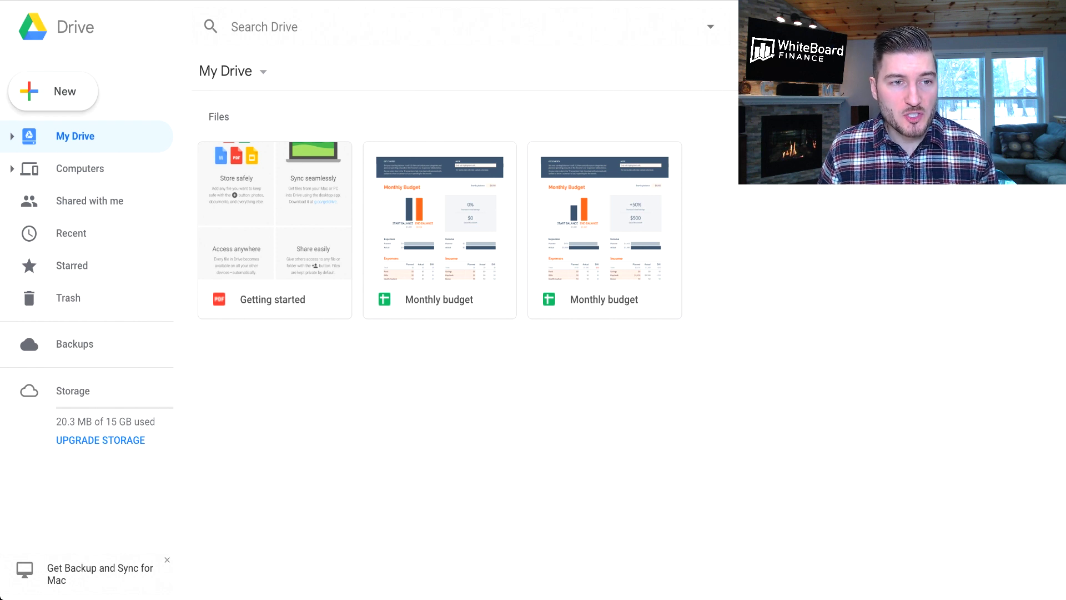
pyautogui.click(53, 91)
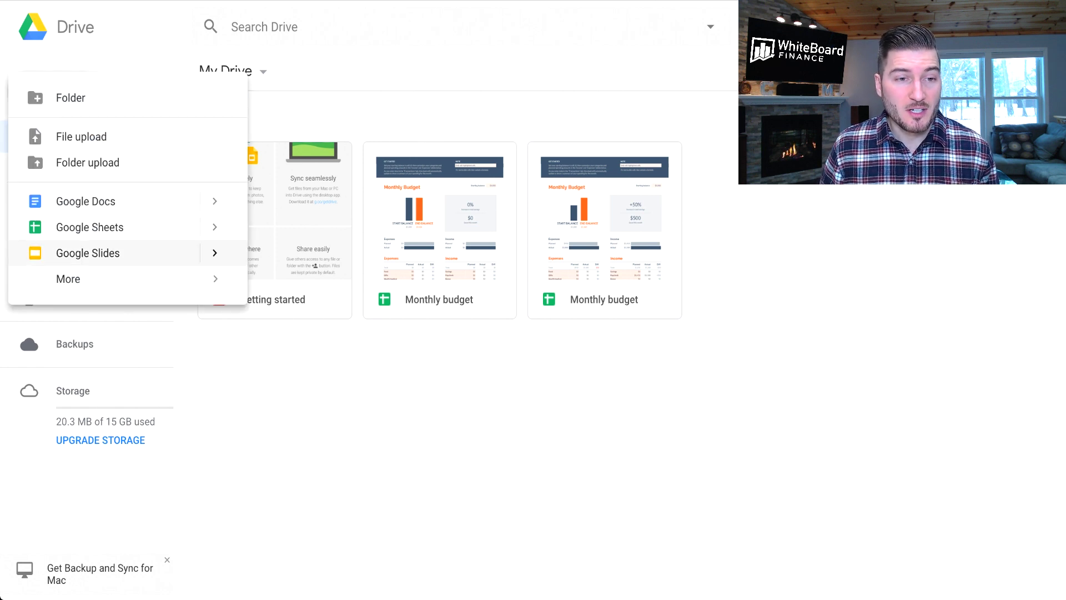
pyautogui.moveTo(214, 227)
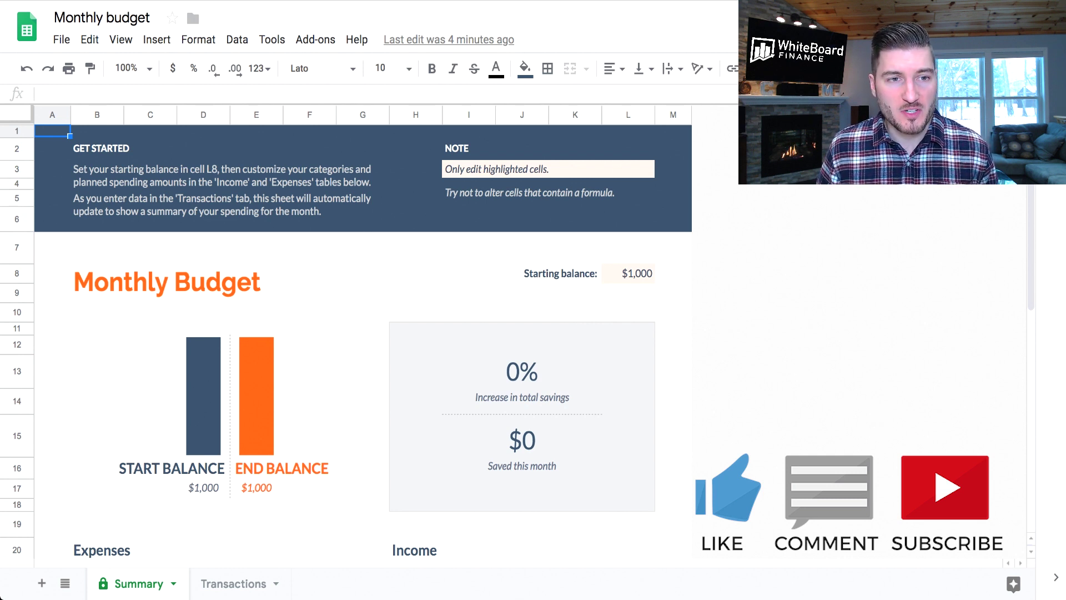
# Examine the Monthly budget sheet's editing notes and the Planned, Actual and Diff. columns of its Expenses table.
pyautogui.click(673, 247)
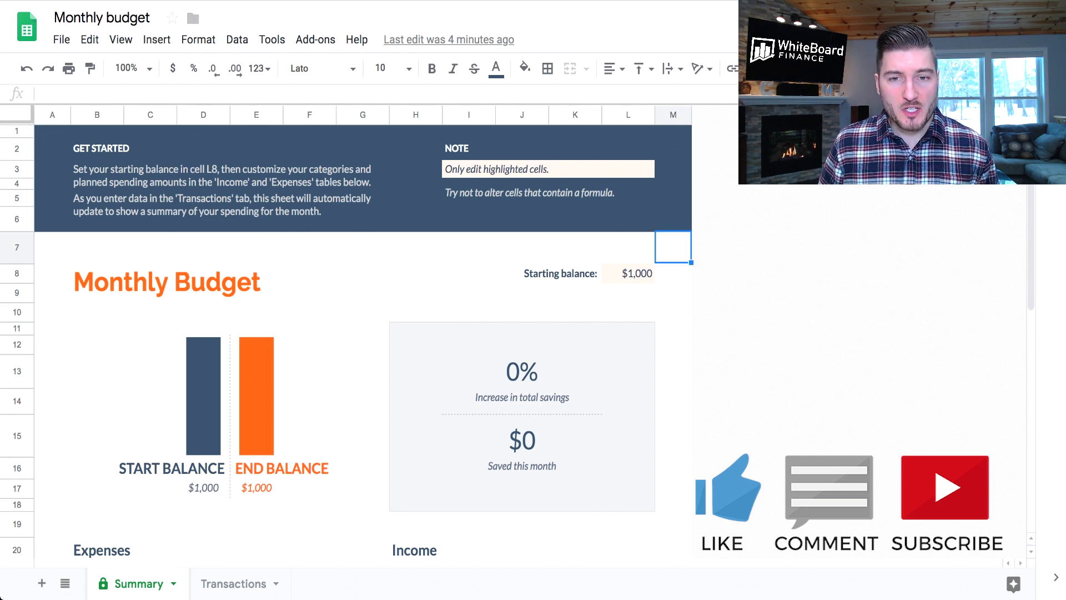
pyautogui.click(566, 193)
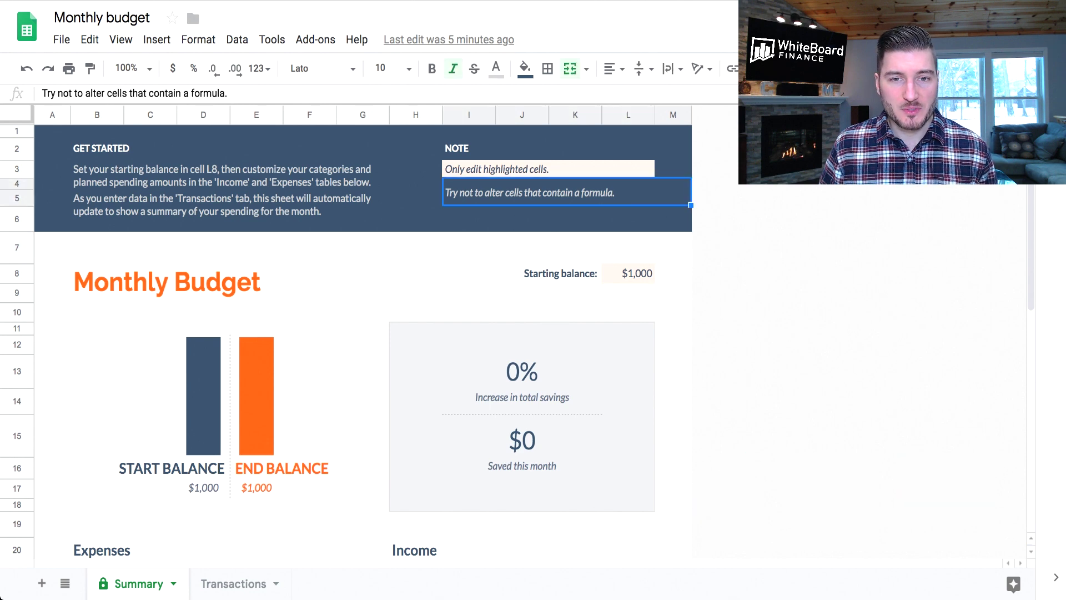
pyautogui.scroll(-10, 361, 333)
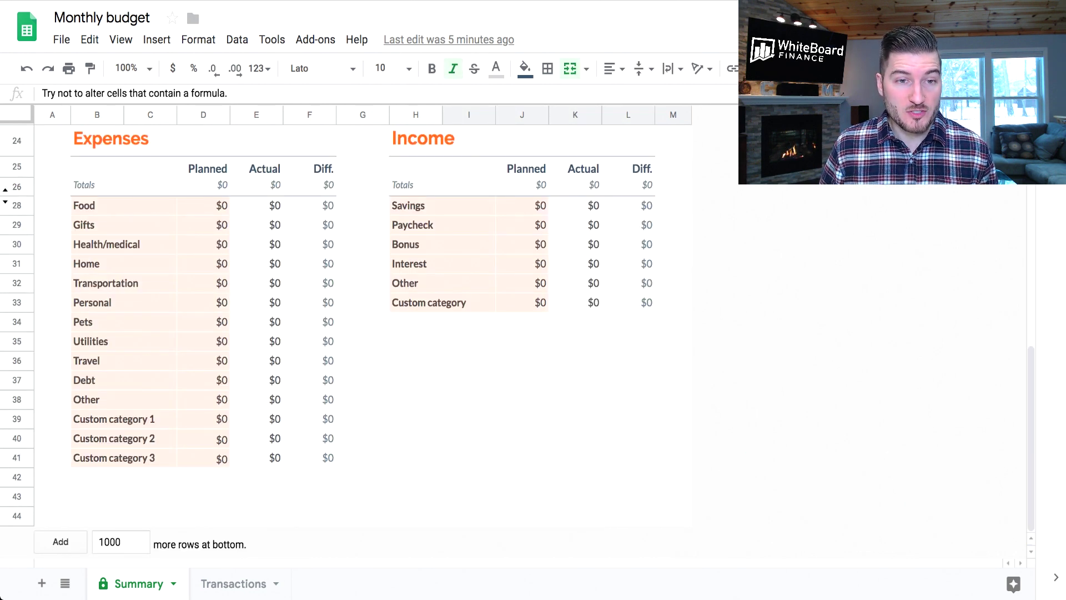
pyautogui.click(203, 205)
pyautogui.moveTo(256, 205); pyautogui.dragTo(309, 457)
pyautogui.click(362, 458)
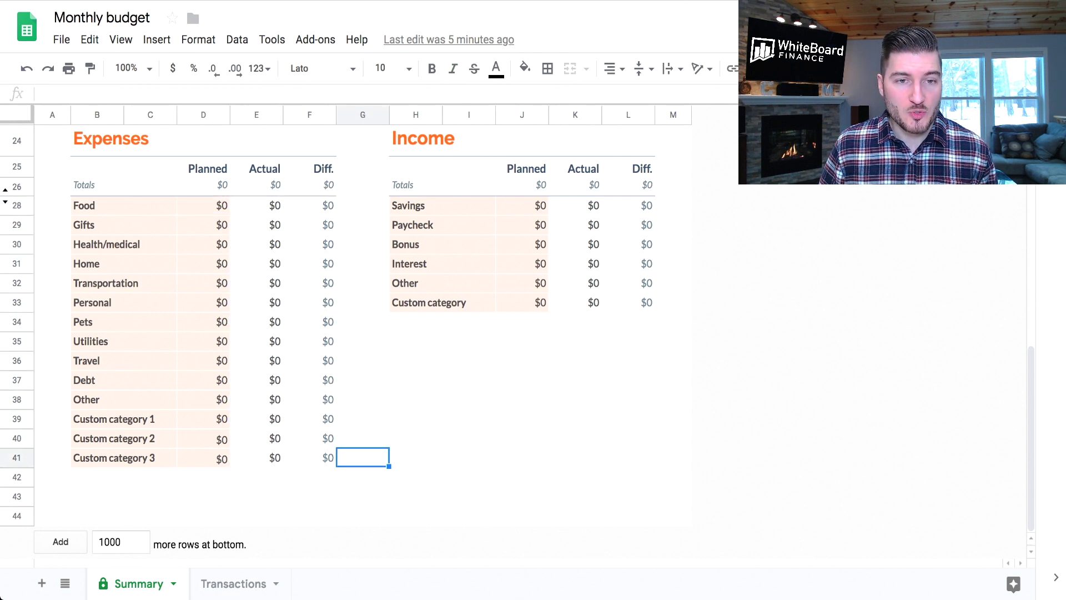
pyautogui.click(256, 167)
pyautogui.click(309, 167)
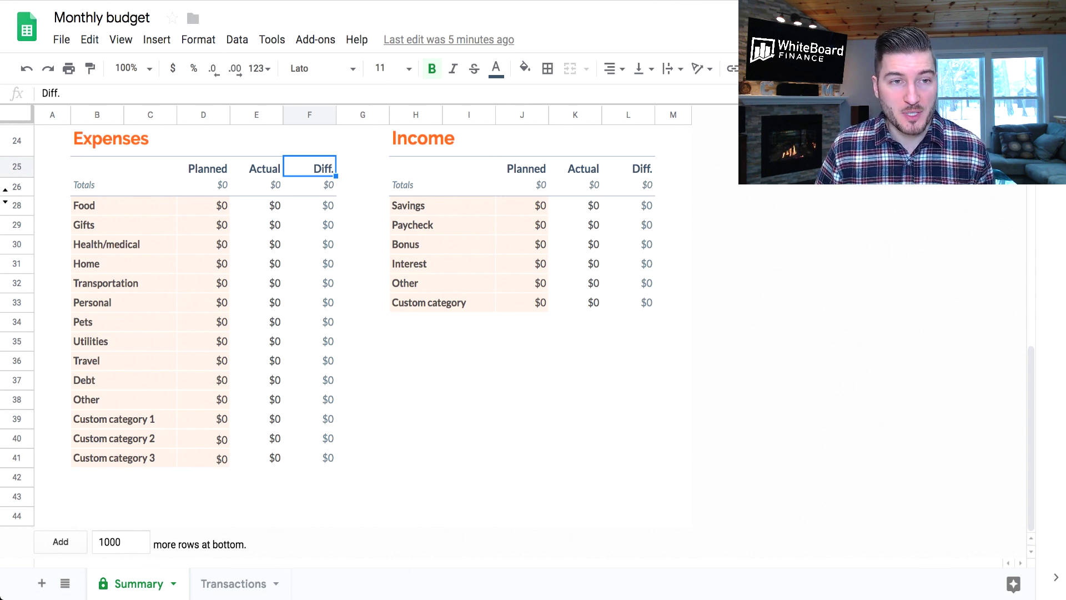
pyautogui.scroll(10, 361, 333)
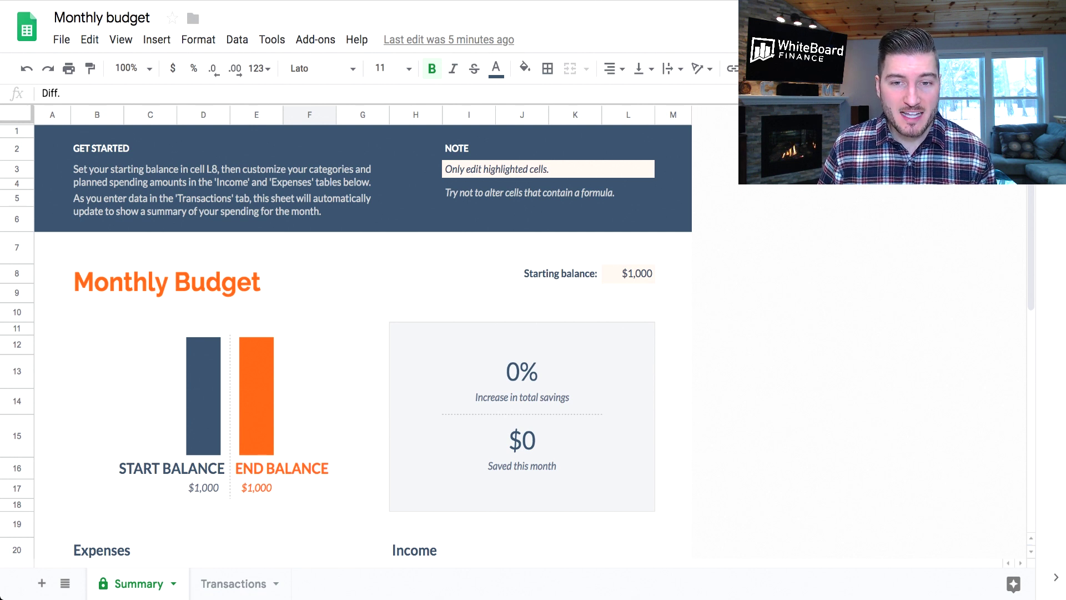
# Review the starting balance cell and the summary charts on the Summary sheet, and view the Transactions sheet.
pyautogui.click(628, 273)
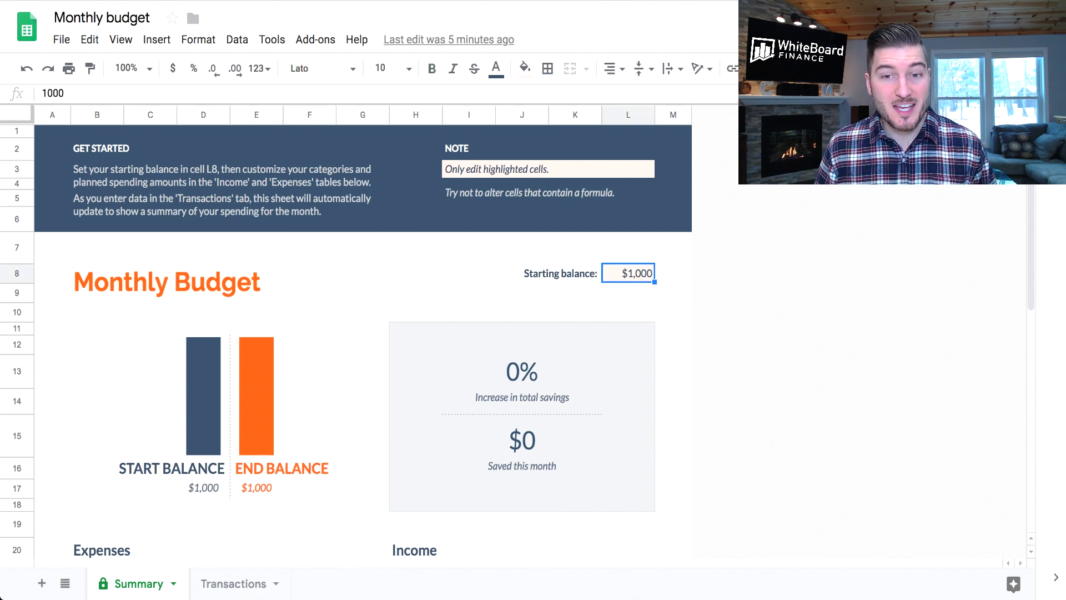
pyautogui.scroll(-2, 361, 333)
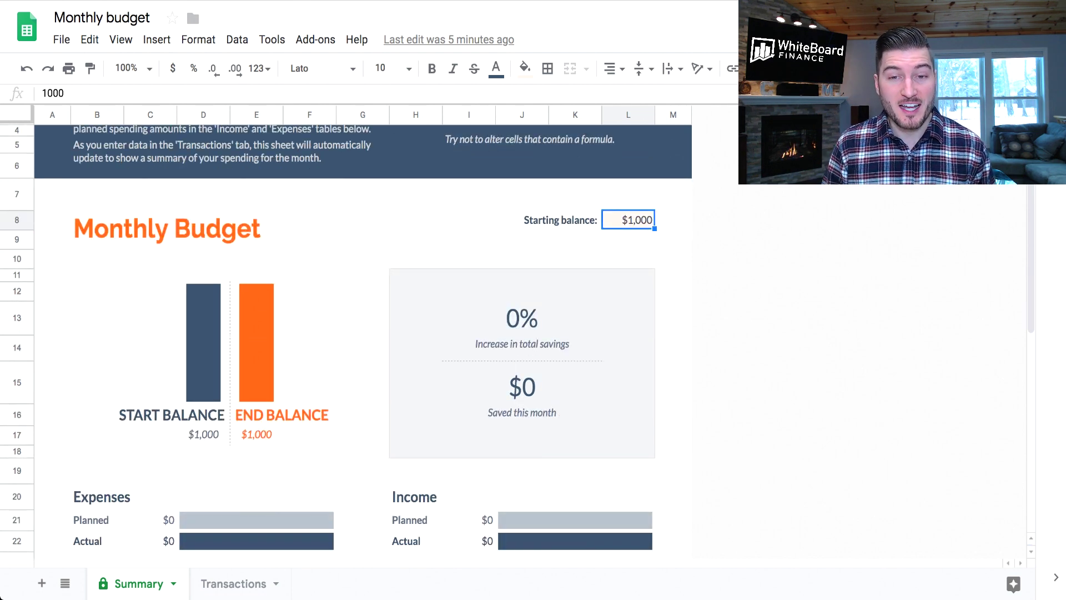
pyautogui.scroll(-2, 361, 333)
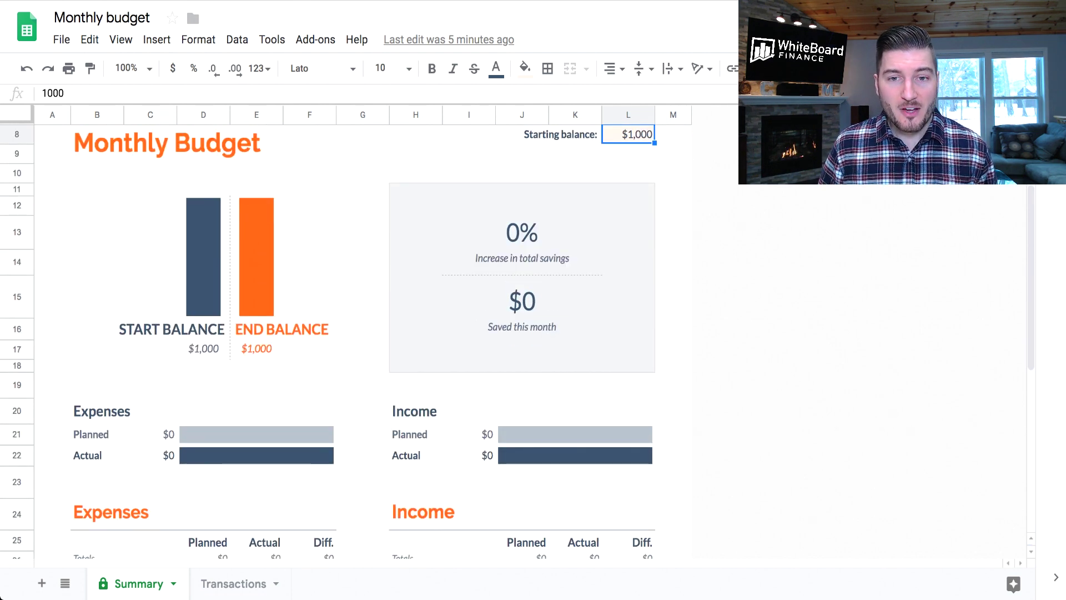
pyautogui.scroll(1, 361, 333)
pyautogui.scroll(-4, 361, 333)
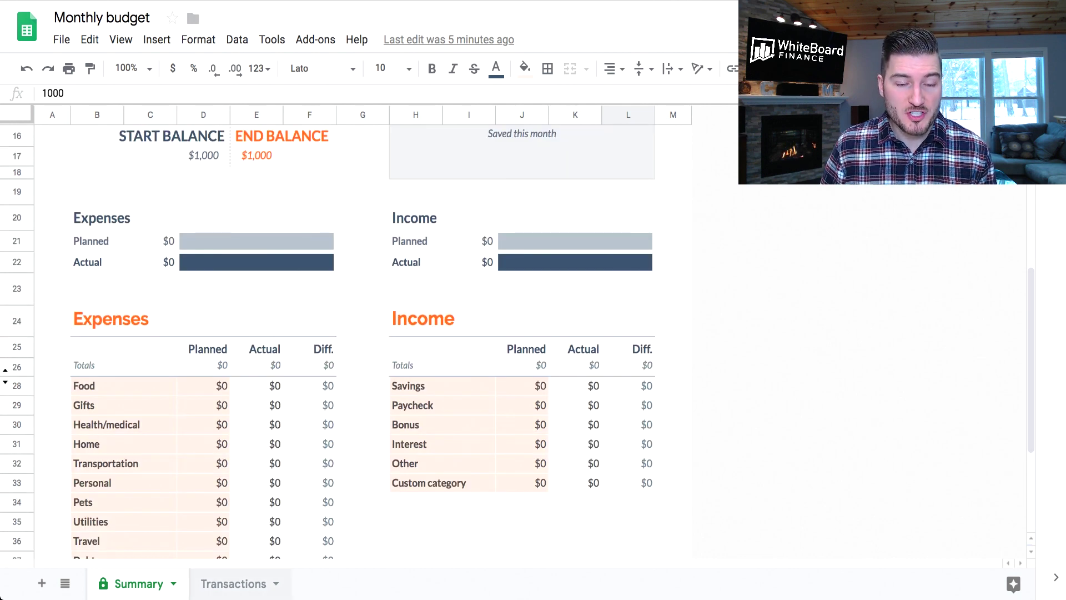
pyautogui.click(233, 583)
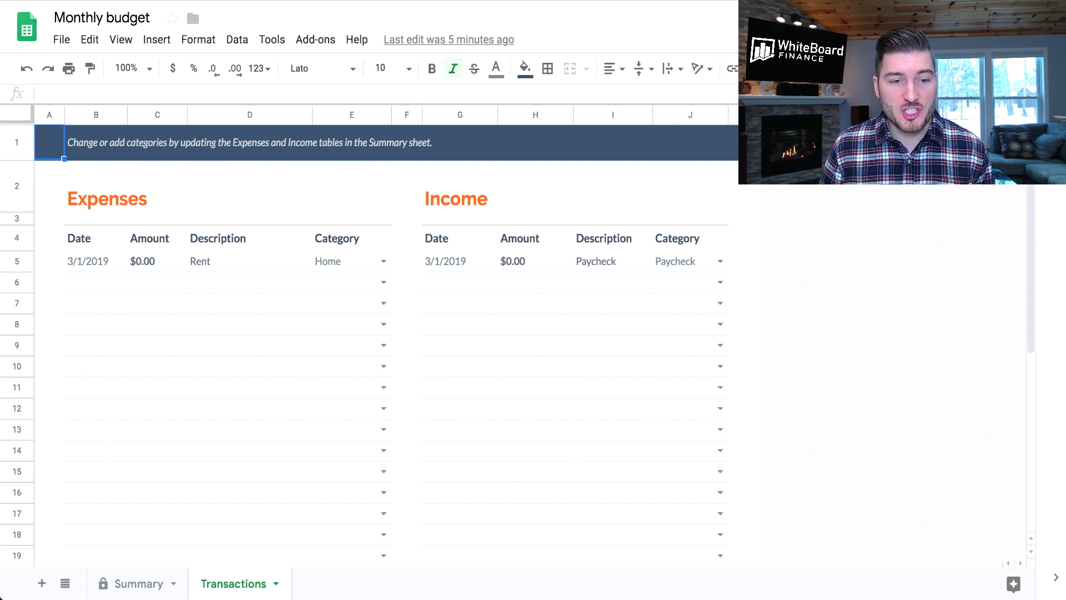
pyautogui.hotkey('ctrl', 'shift', 'pageup')
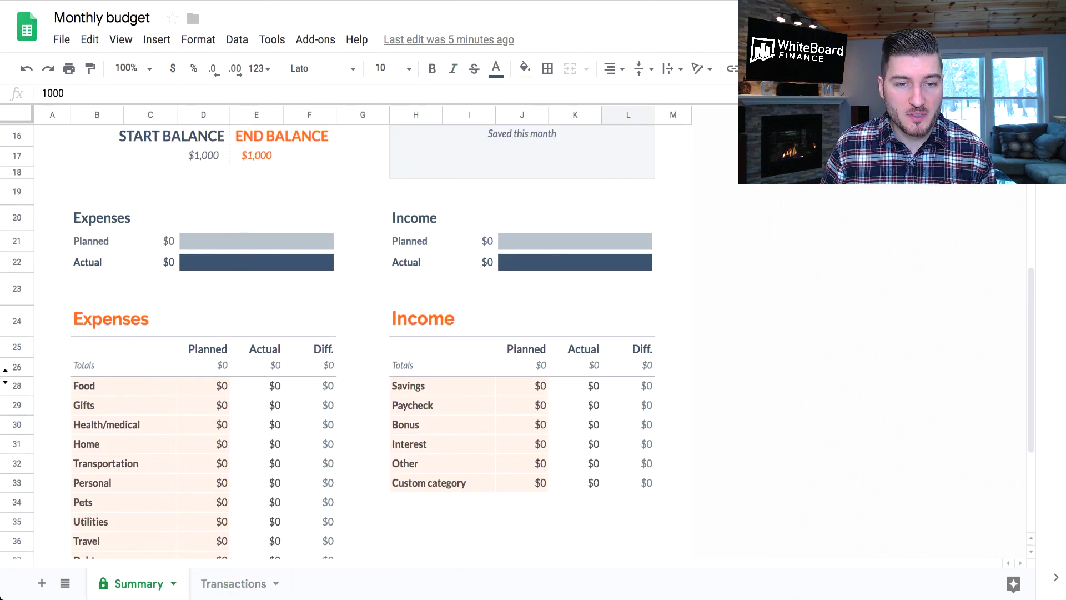
# Examine the Expenses and Income categories, the start and end balance labels, and the two savings formulas on the Summary sheet.
pyautogui.scroll(-4, 500, 333)
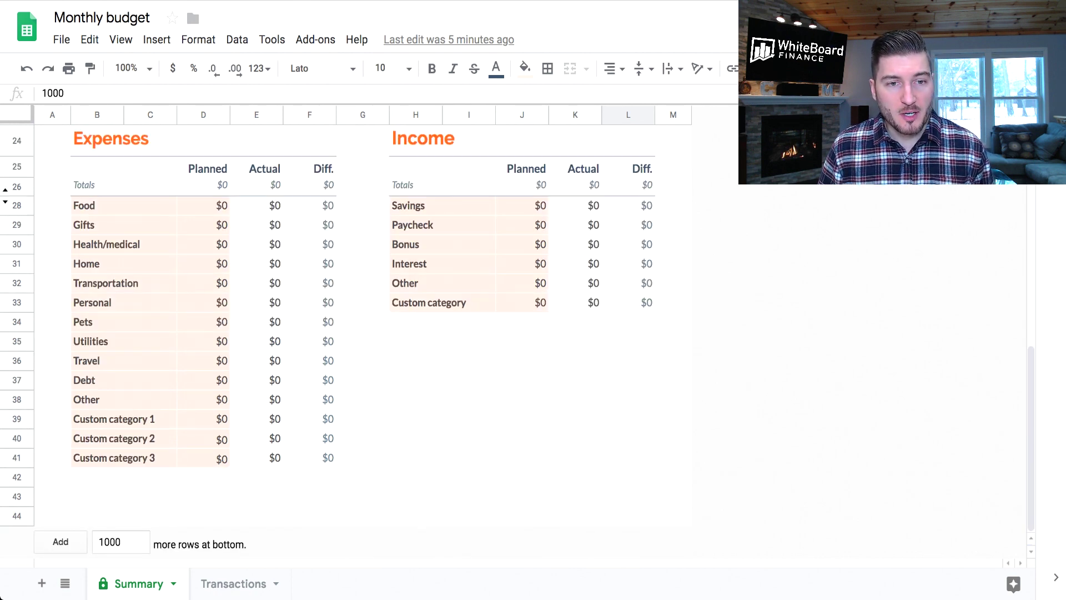
pyautogui.scroll(1, 499, 334)
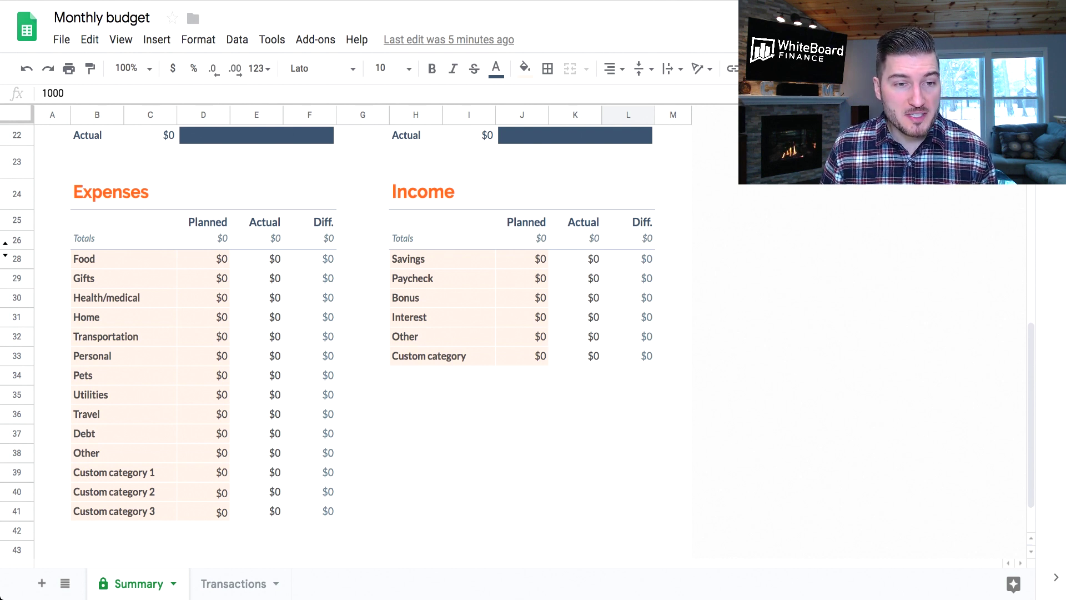
pyautogui.click(124, 258)
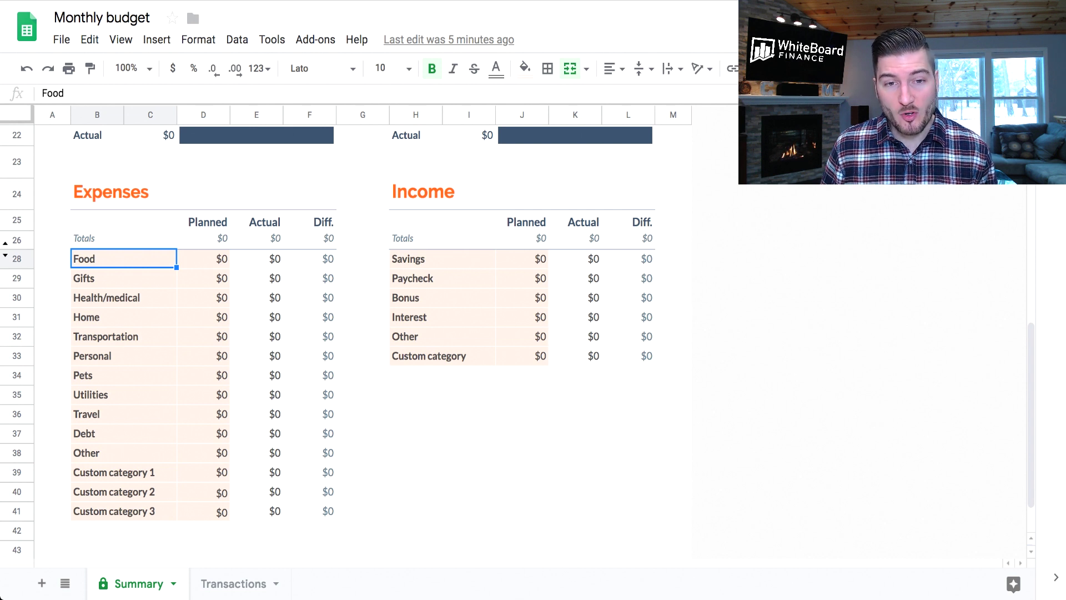
pyautogui.click(442, 259)
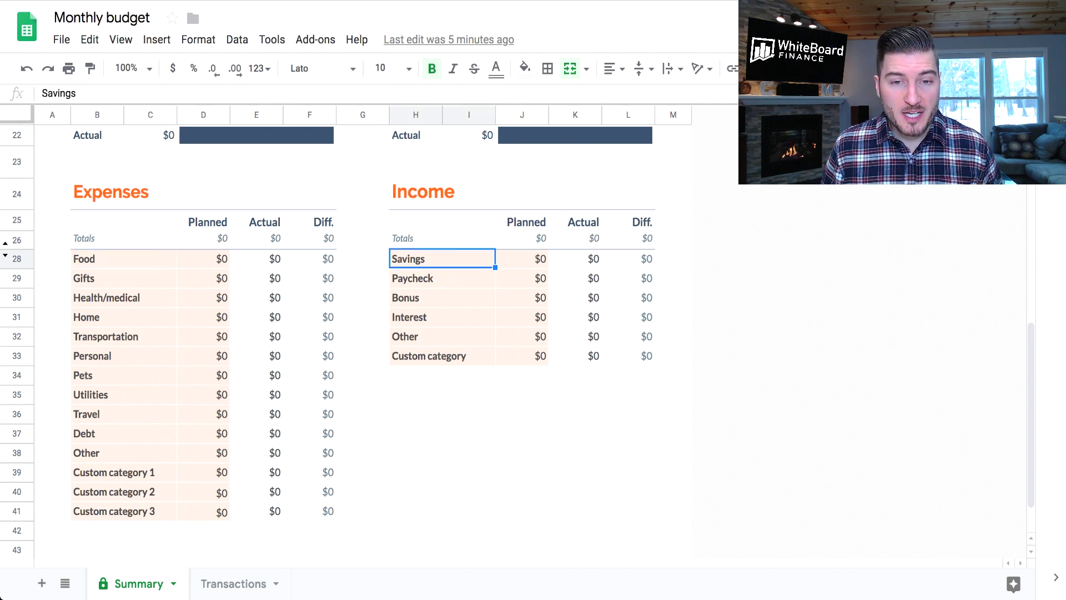
pyautogui.scroll(3, 355, 333)
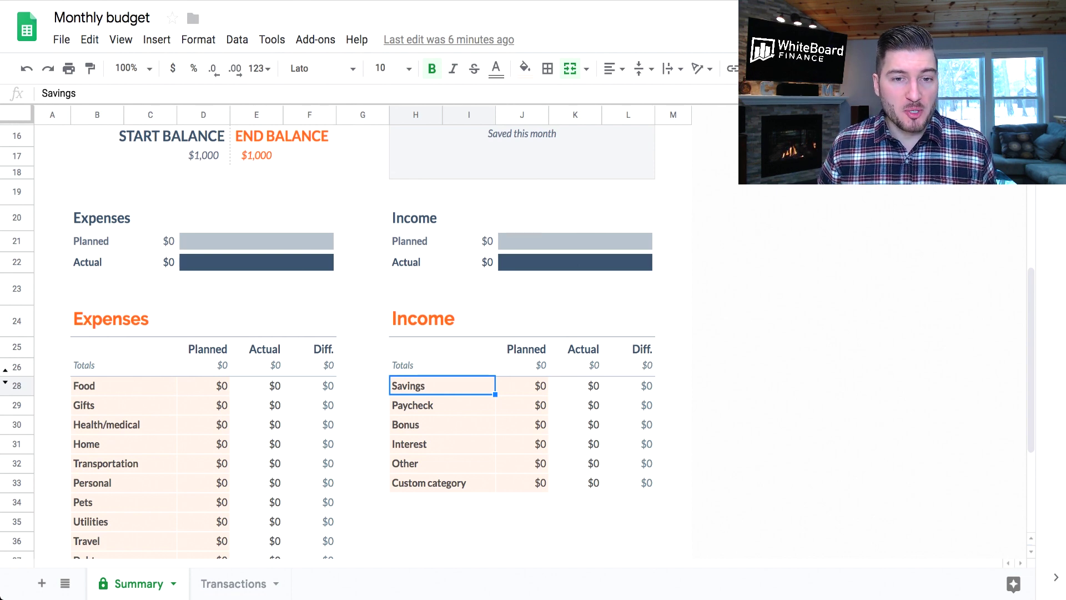
pyautogui.scroll(5, 356, 333)
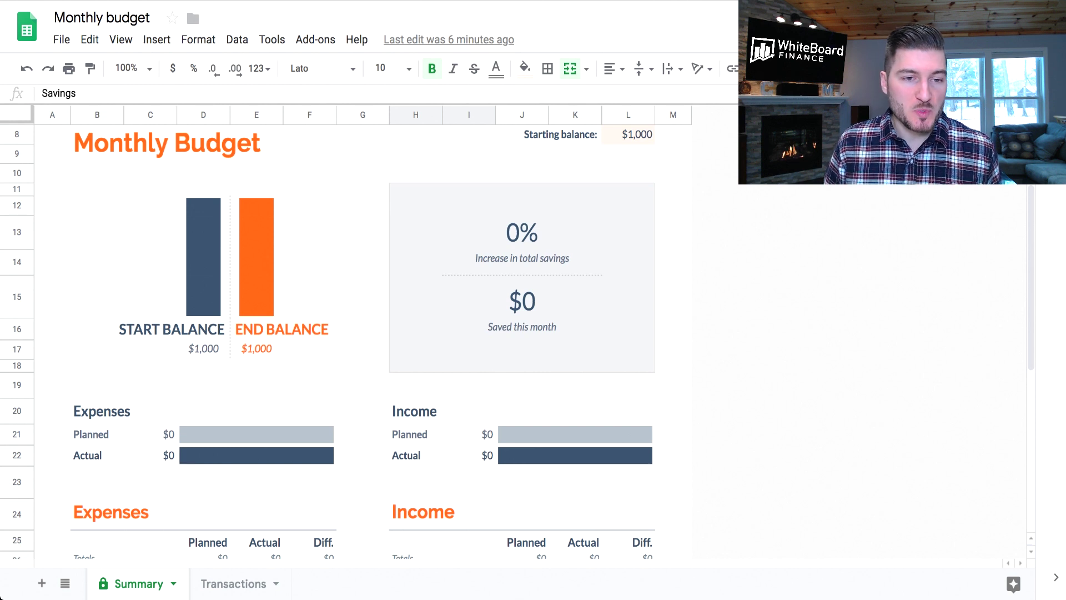
pyautogui.click(150, 329)
pyautogui.click(309, 329)
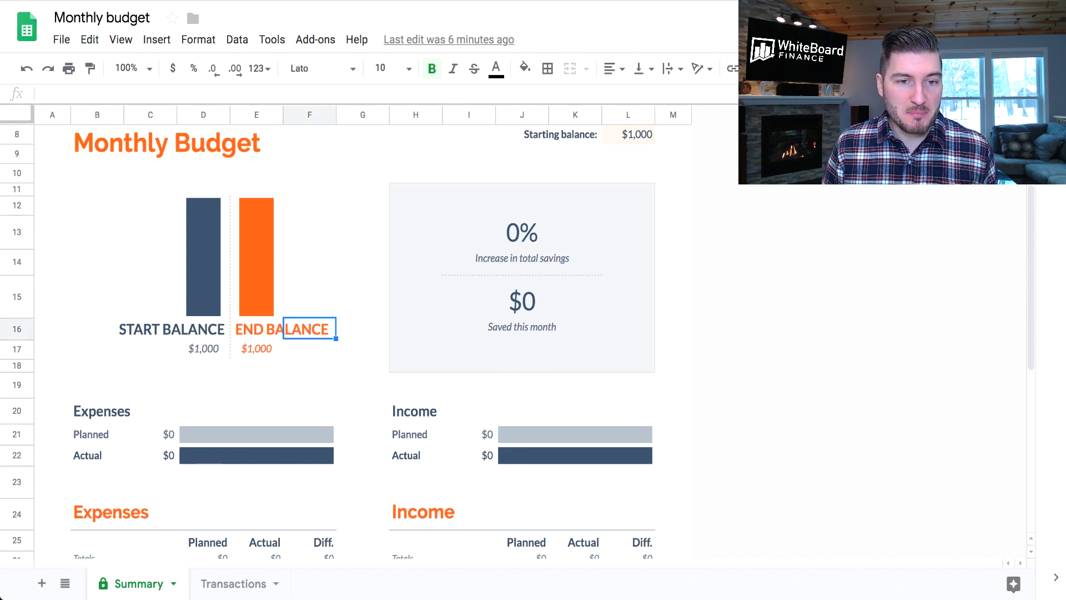
pyautogui.click(522, 232)
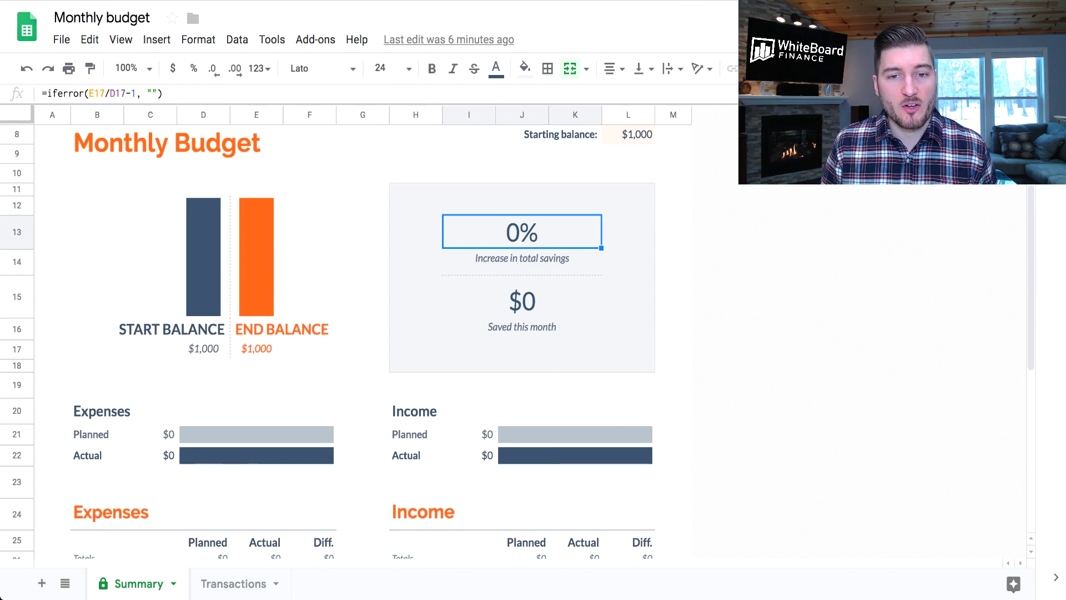
pyautogui.click(522, 296)
# Set the planned Paycheck income to 5000 on the Summary sheet and check the row's Actual and Diff. cells.
pyautogui.scroll(-5, 516, 344)
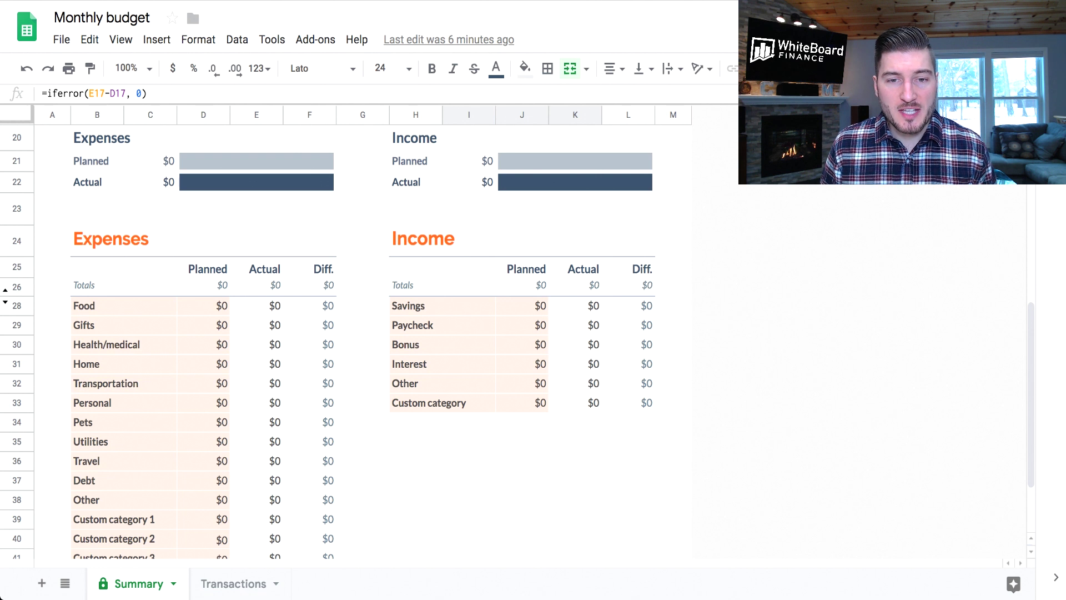
pyautogui.click(521, 325)
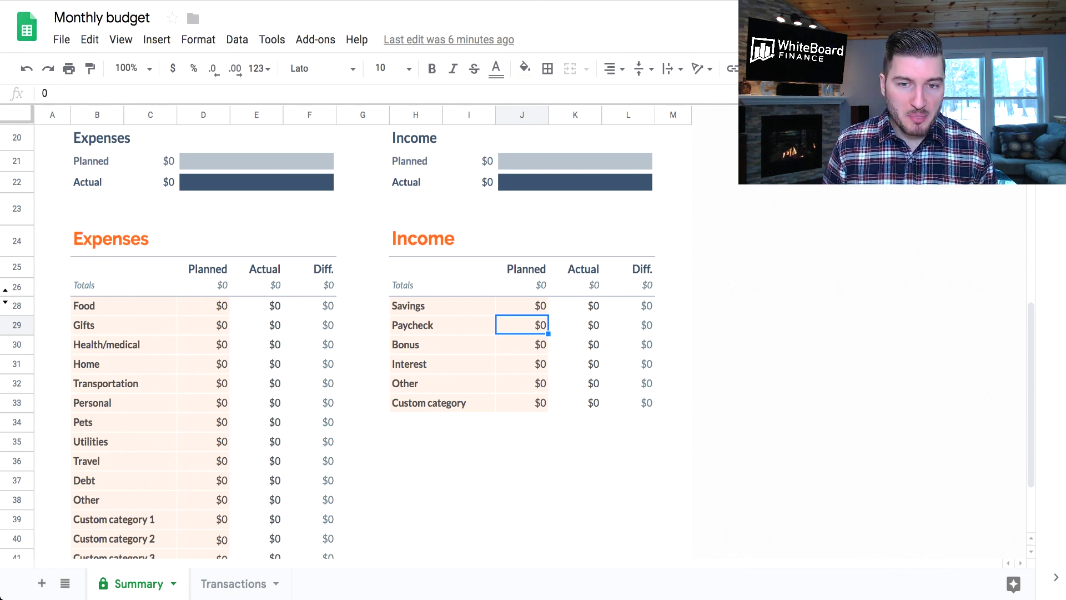
pyautogui.write('5000')
pyautogui.press('Return')
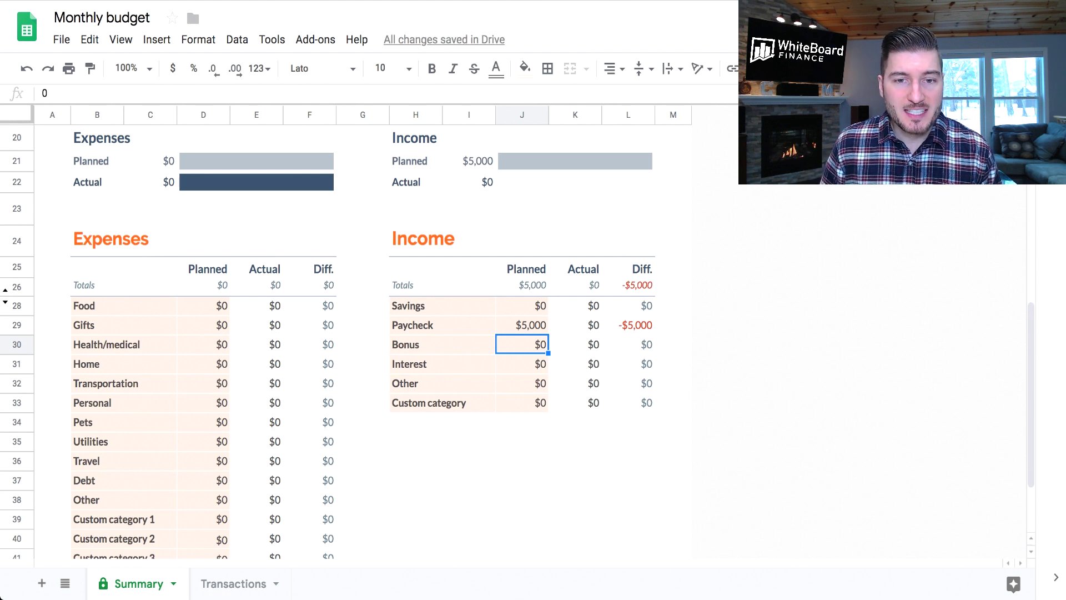
pyautogui.click(522, 325)
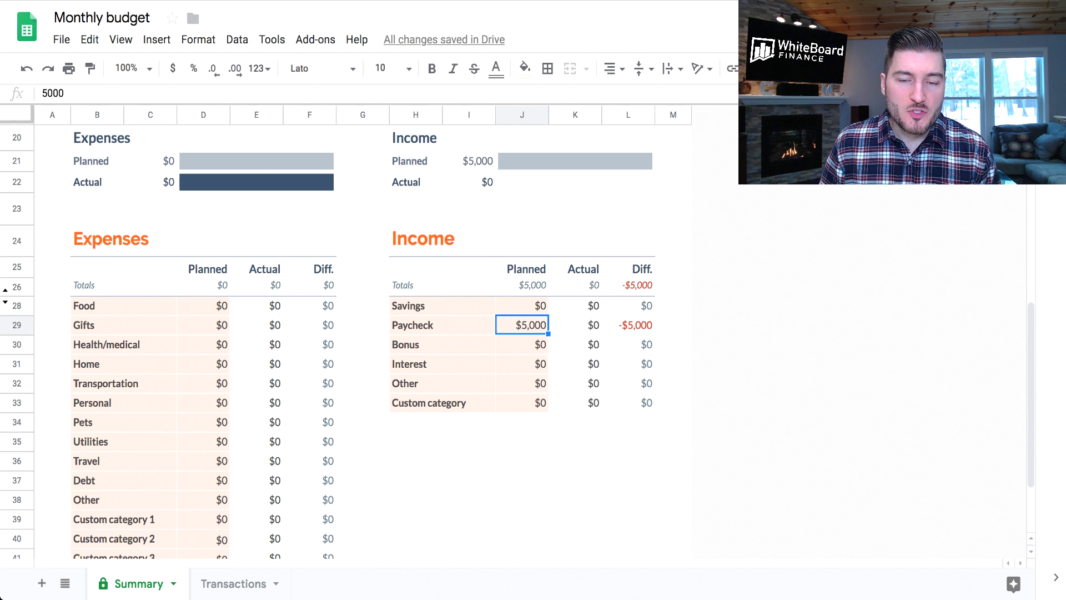
pyautogui.click(575, 325)
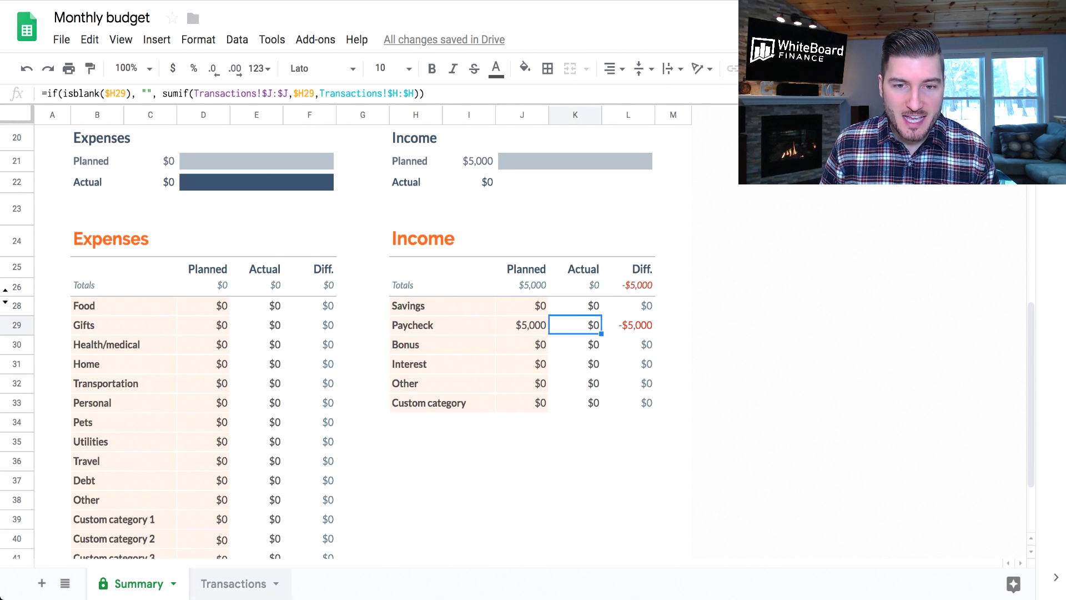
pyautogui.click(628, 325)
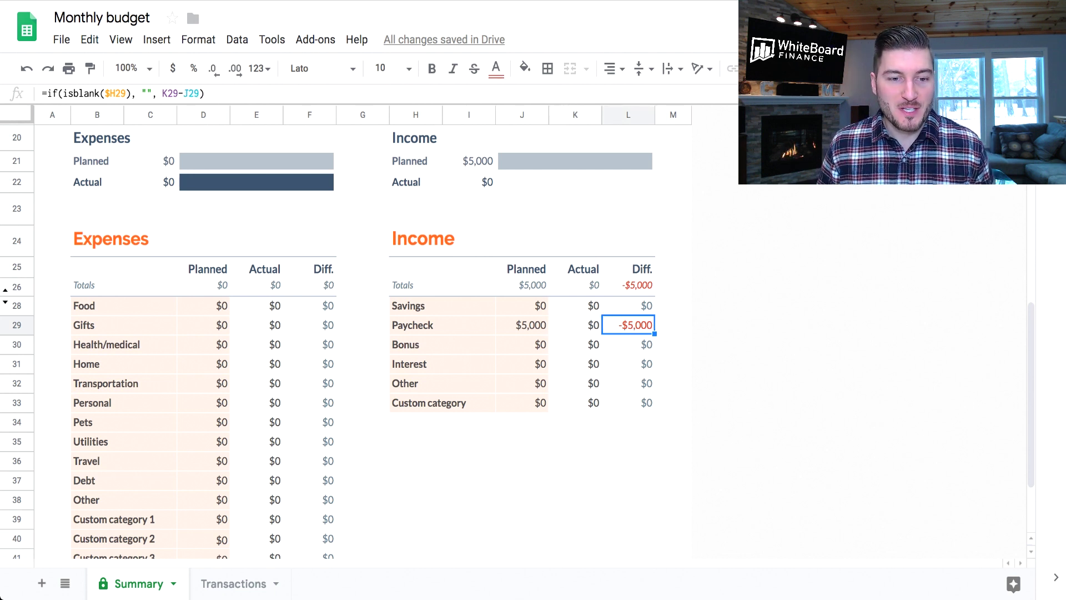
# On the Transactions sheet, set the amount of the 3/1/2019 Paycheck income entry to 2500.
pyautogui.click(234, 584)
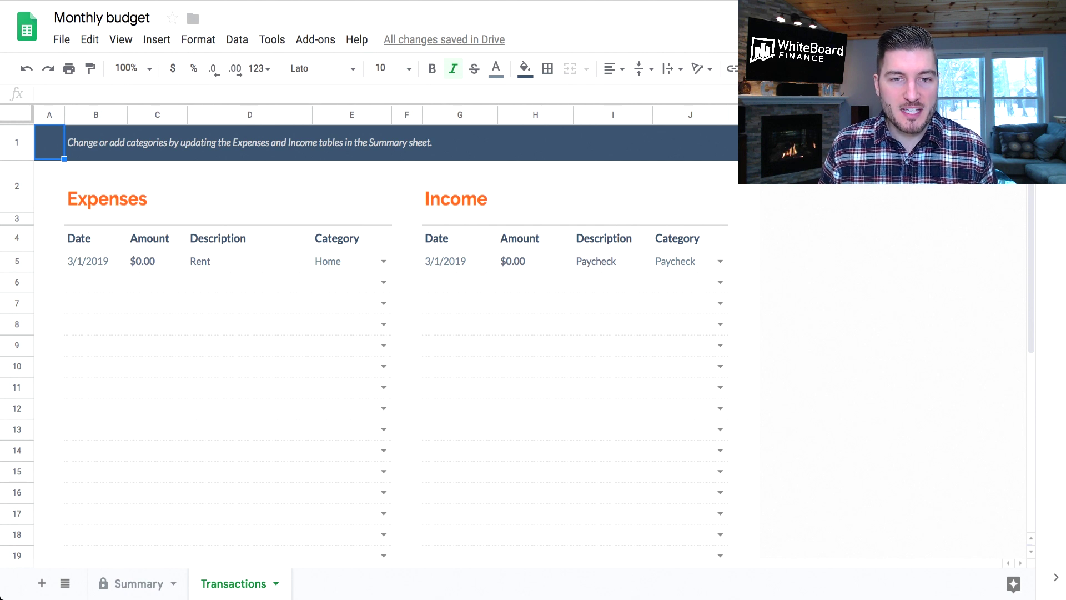
pyautogui.click(459, 261)
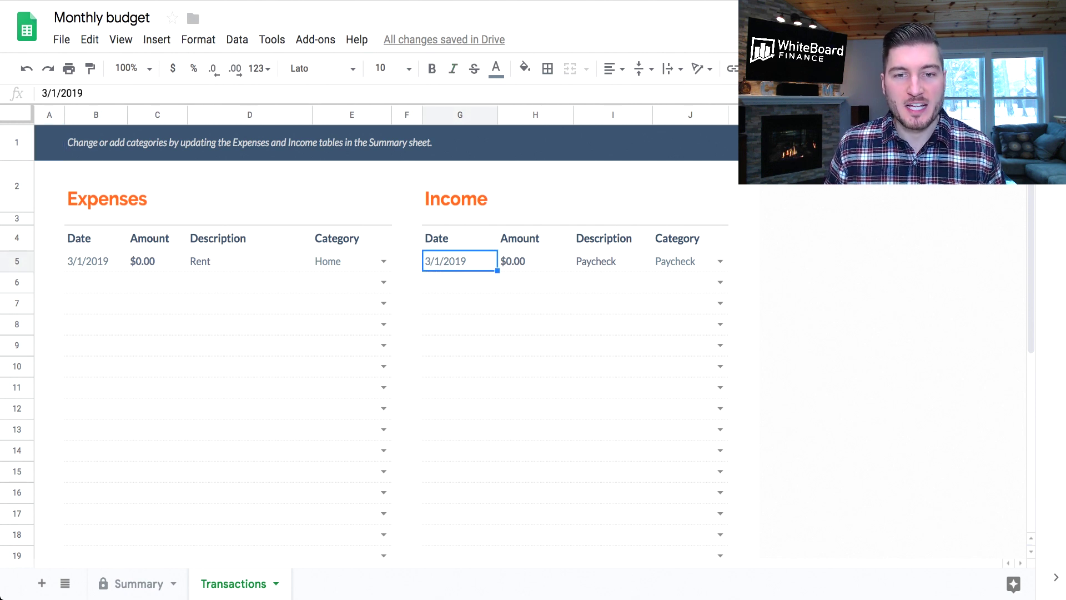
pyautogui.click(535, 261)
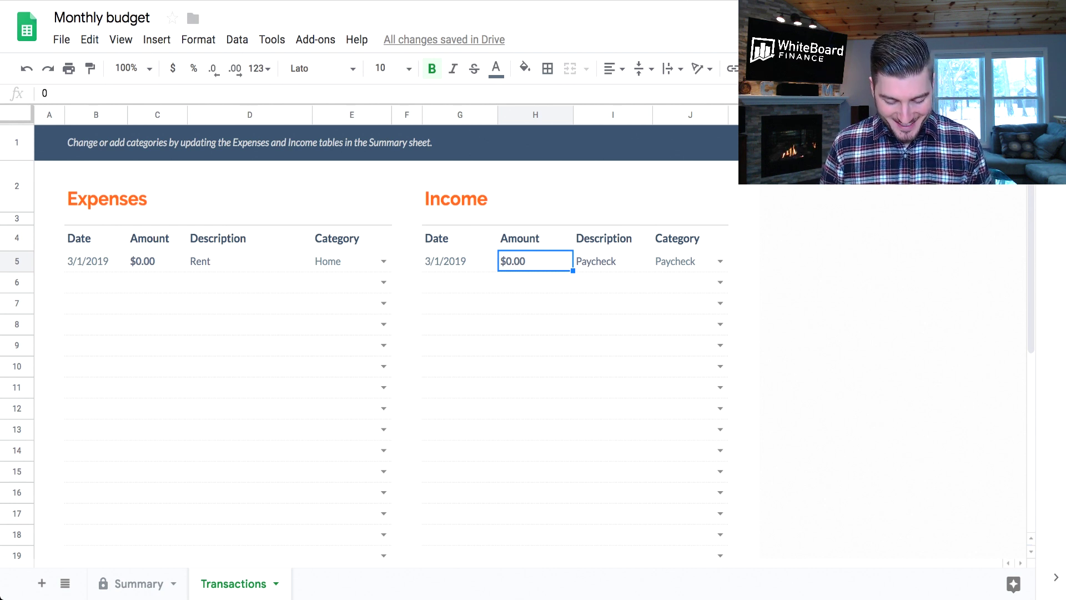
pyautogui.write('2500')
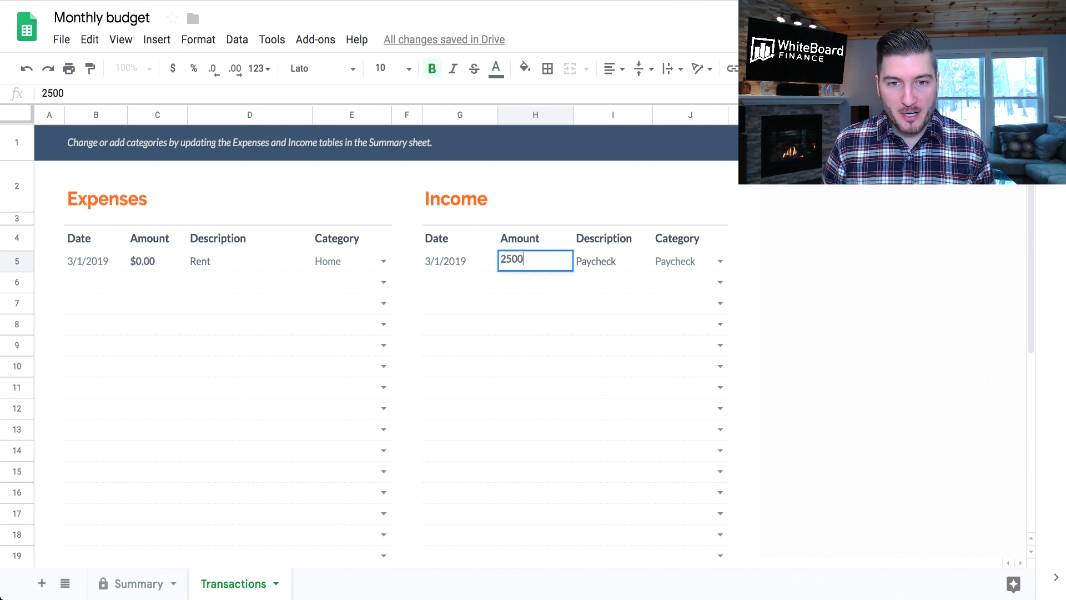
pyautogui.press('Return')
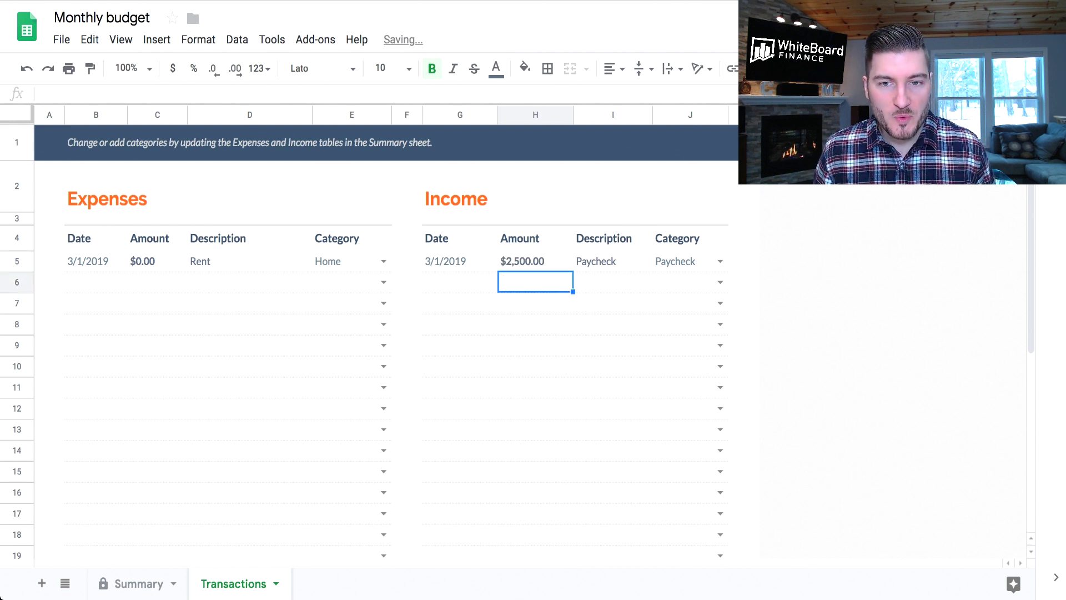
pyautogui.click(535, 261)
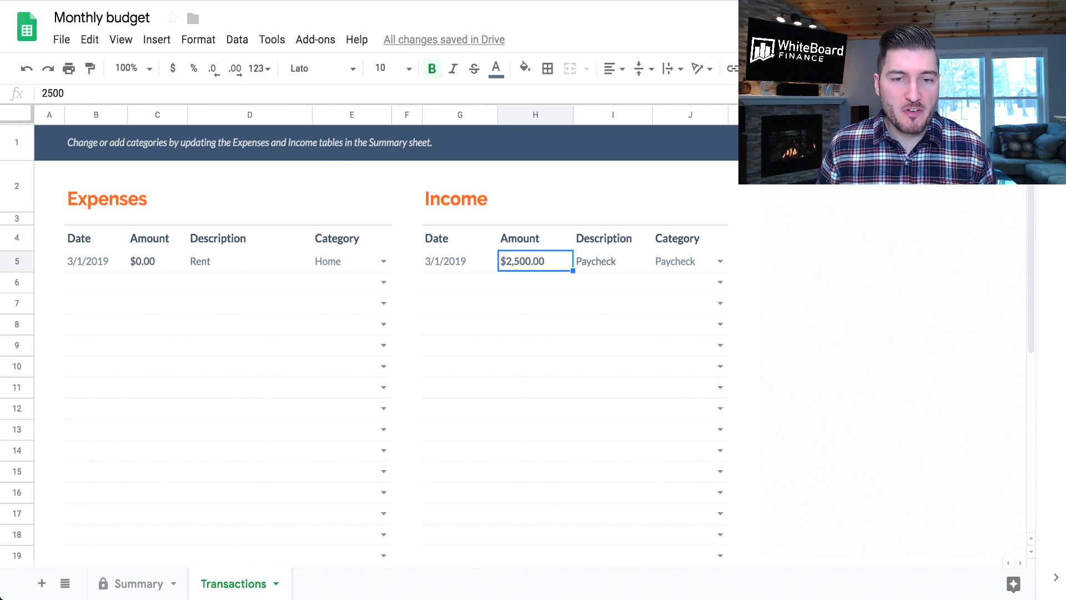
# Check the description of the 3/1/2019 income entry and the available income categories, keeping Paycheck as its category.
pyautogui.click(612, 261)
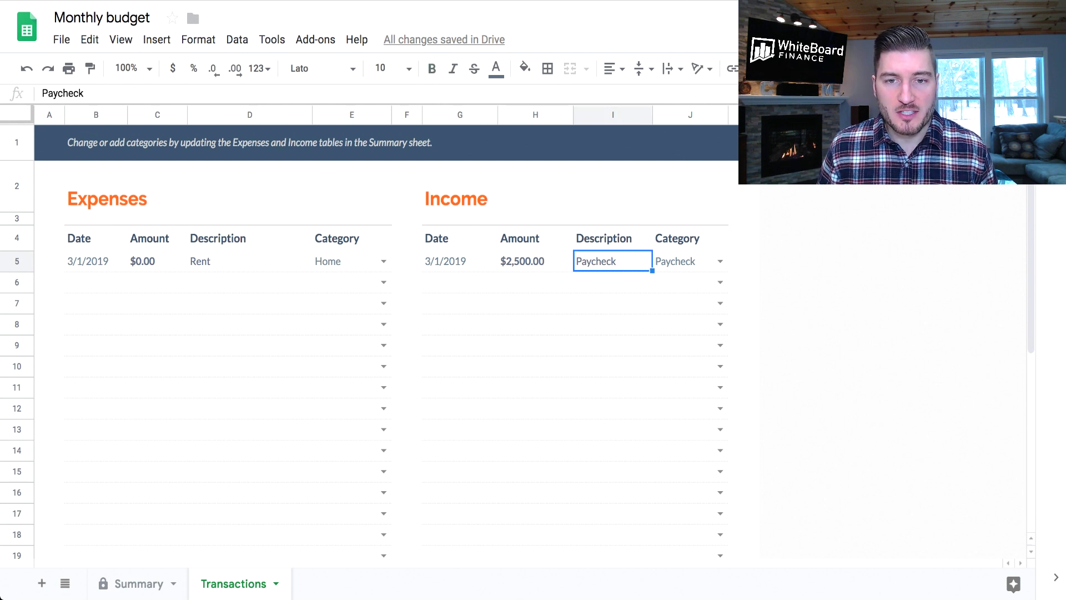
pyautogui.press('Return')
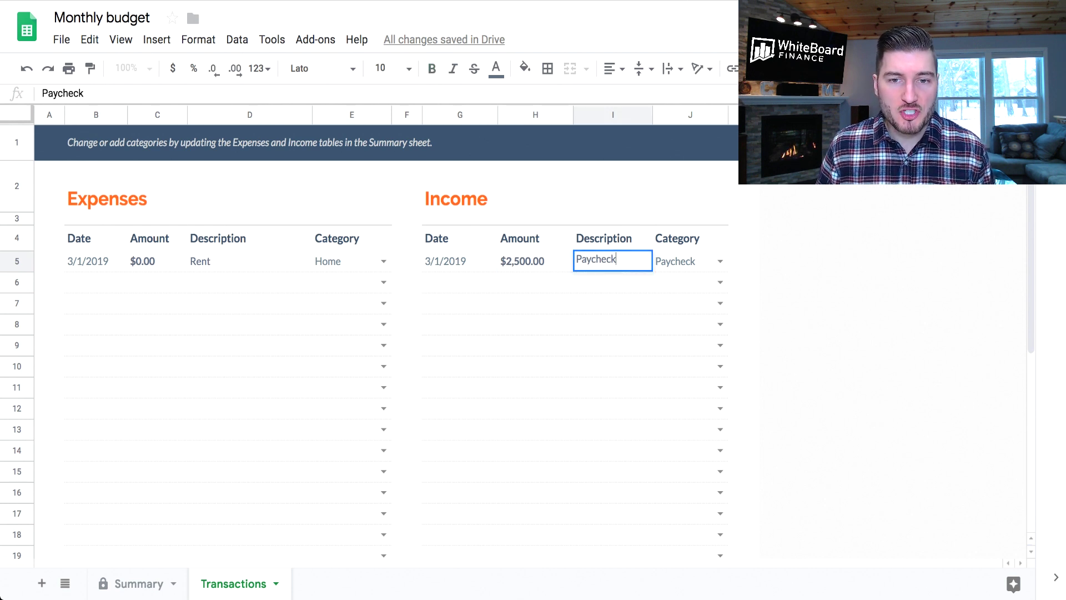
pyautogui.hotkey('ctrl', 'a')
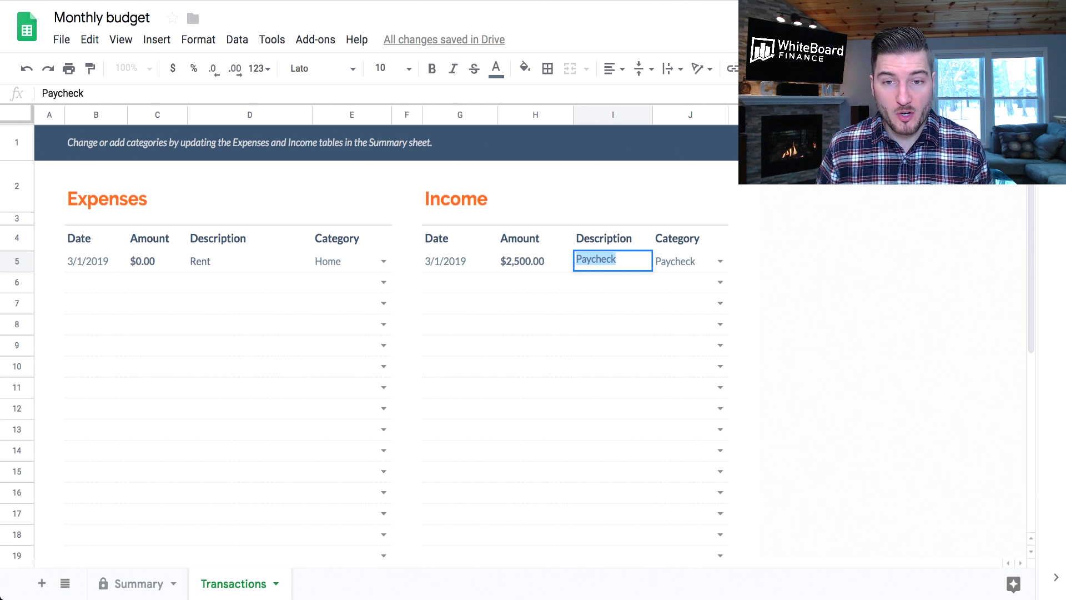
pyautogui.press('Escape')
pyautogui.click(720, 261)
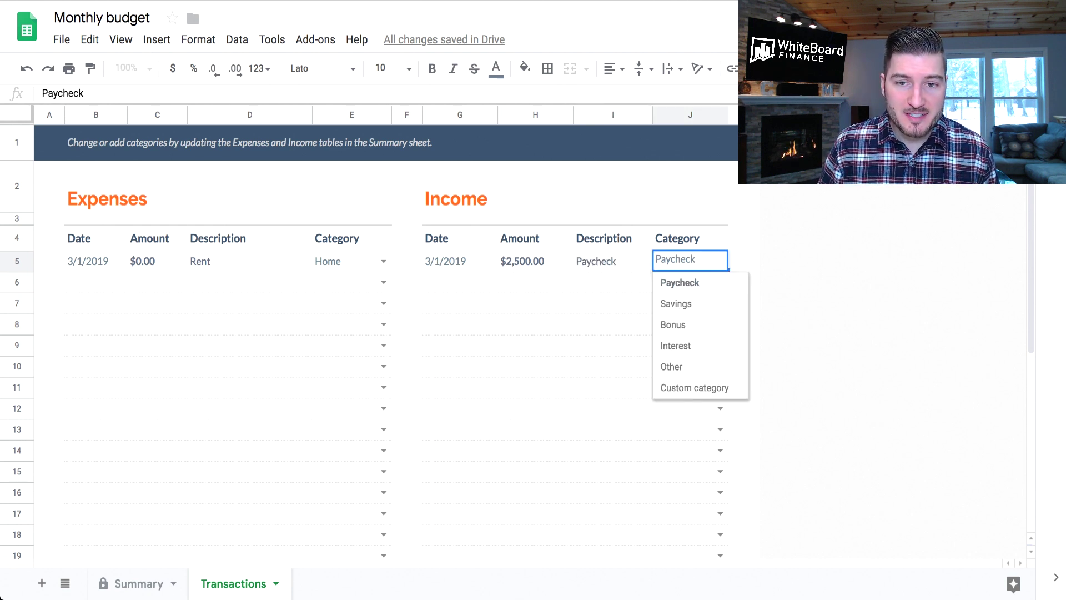
pyautogui.click(613, 303)
pyautogui.click(686, 261)
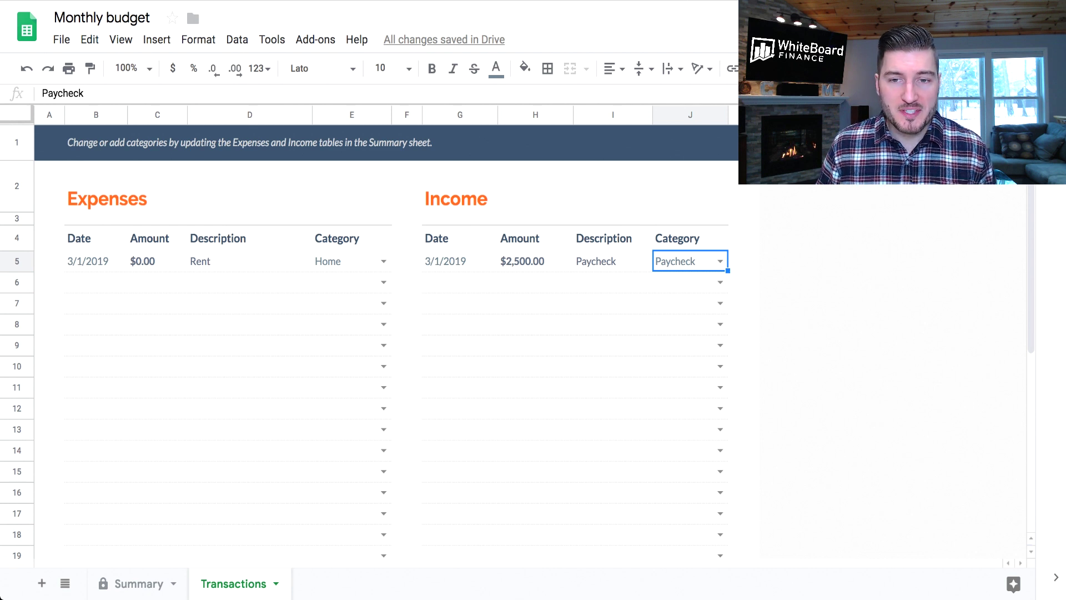
pyautogui.click(720, 261)
pyautogui.click(679, 283)
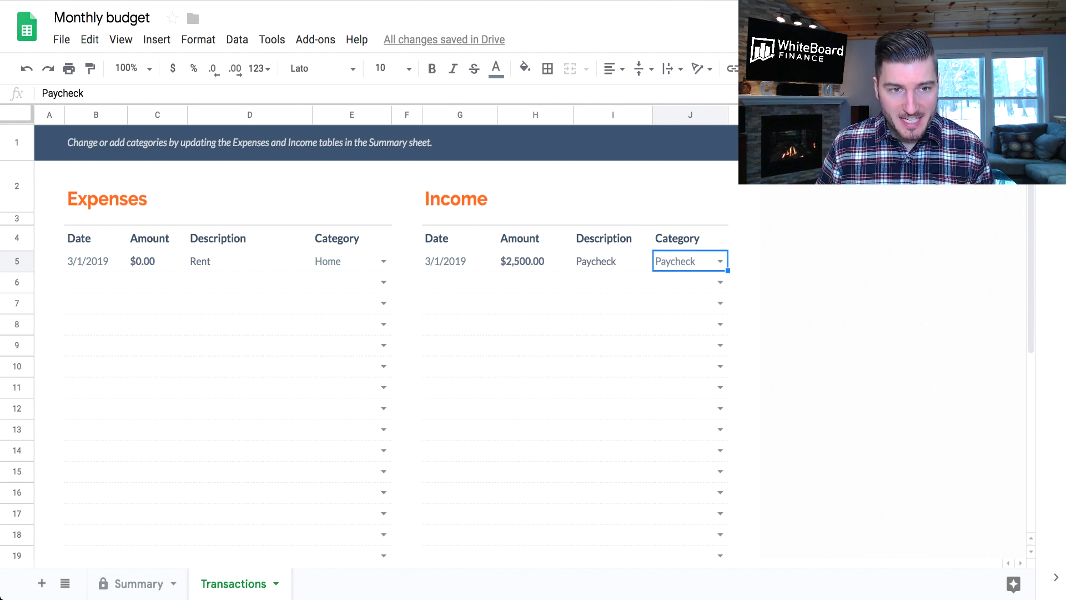
# Compare the Paycheck row's Actual formula on the Summary sheet with the income amount on the Transactions sheet.
pyautogui.click(138, 584)
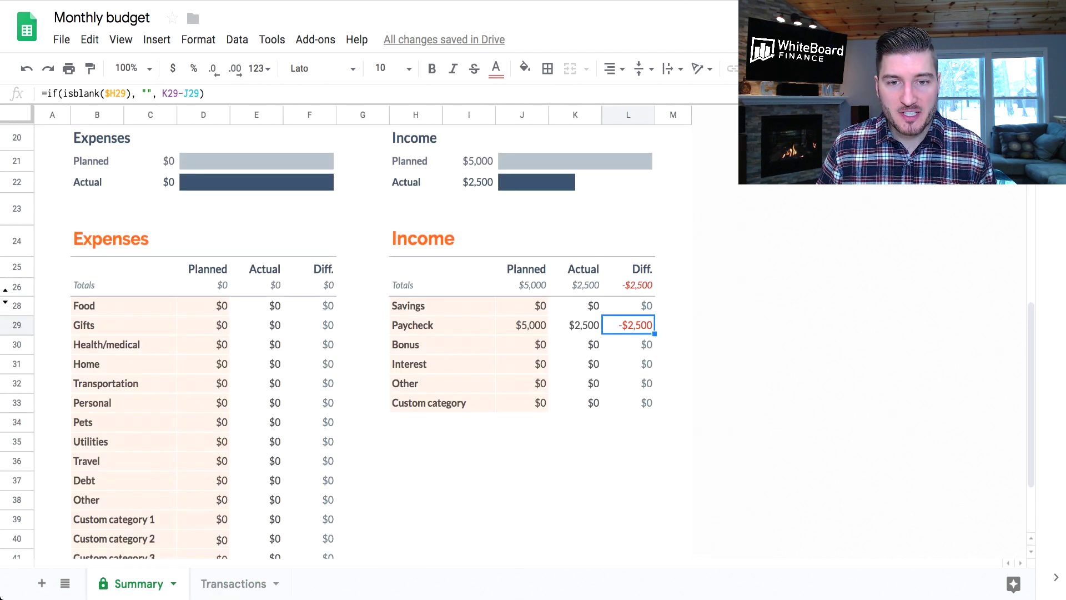
pyautogui.click(522, 479)
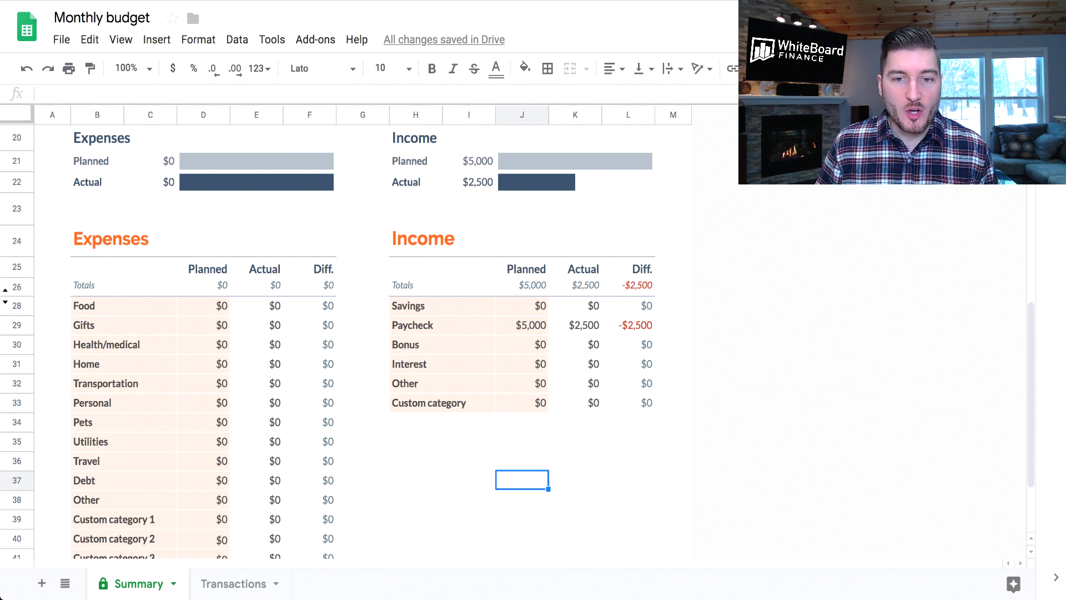
pyautogui.click(575, 325)
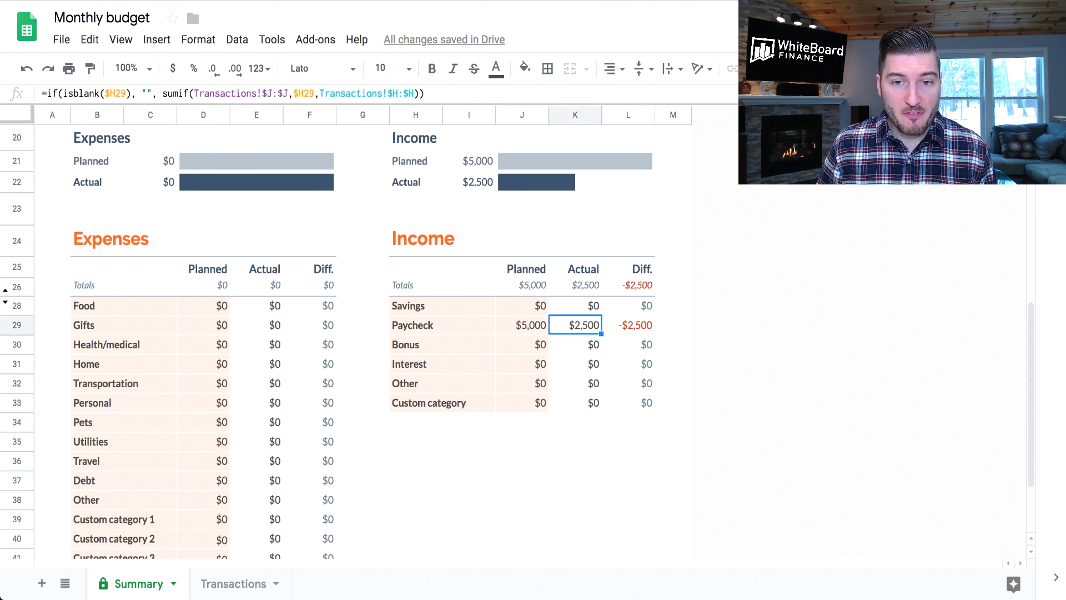
pyautogui.hotkey('alt', 'Down')
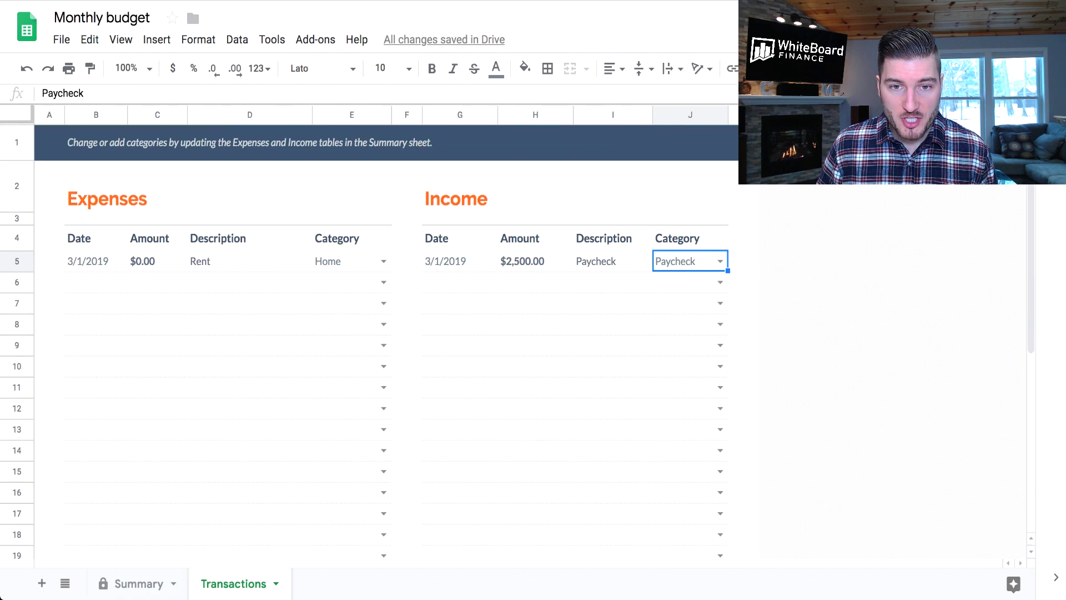
pyautogui.click(535, 261)
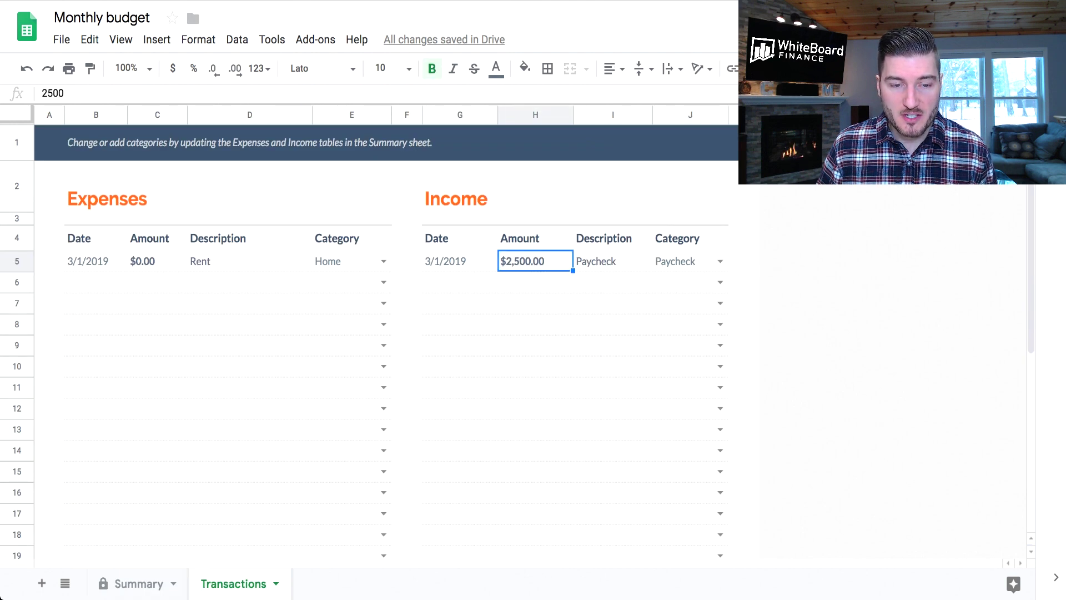
pyautogui.hotkey('alt', 'Up')
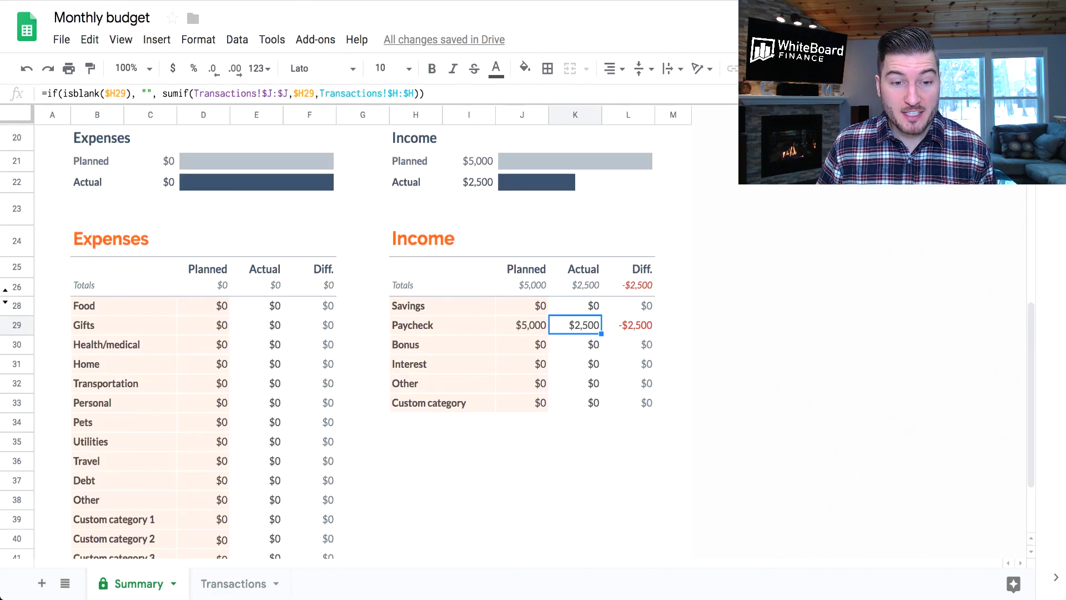
# On the Transactions sheet, add a second income entry dated 3/15/2019 with an amount of 2500.
pyautogui.hotkey('alt', 'Down')
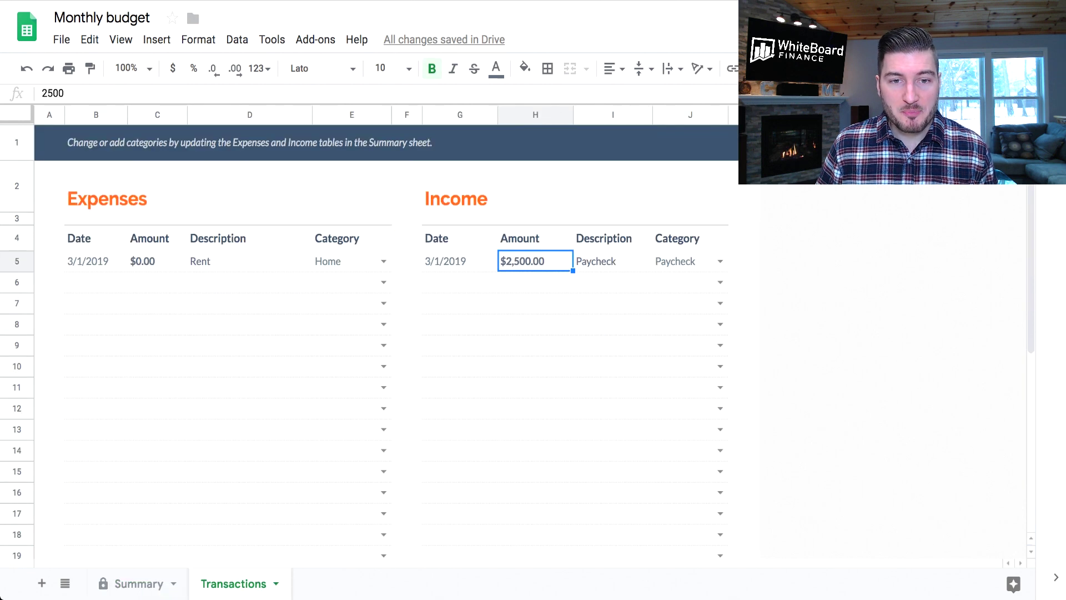
pyautogui.doubleClick(460, 282)
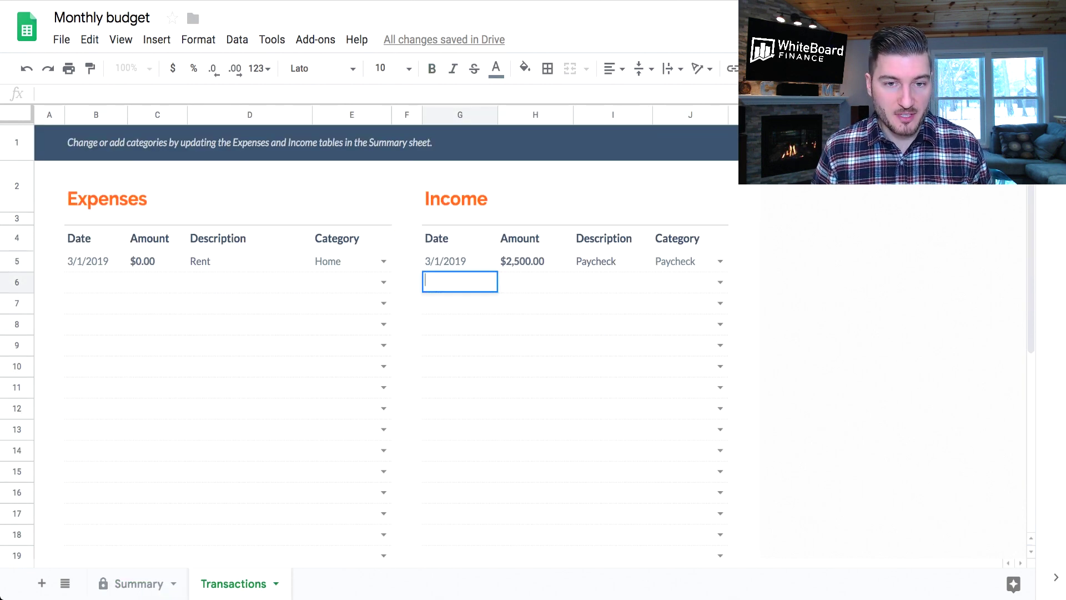
pyautogui.write('3/')
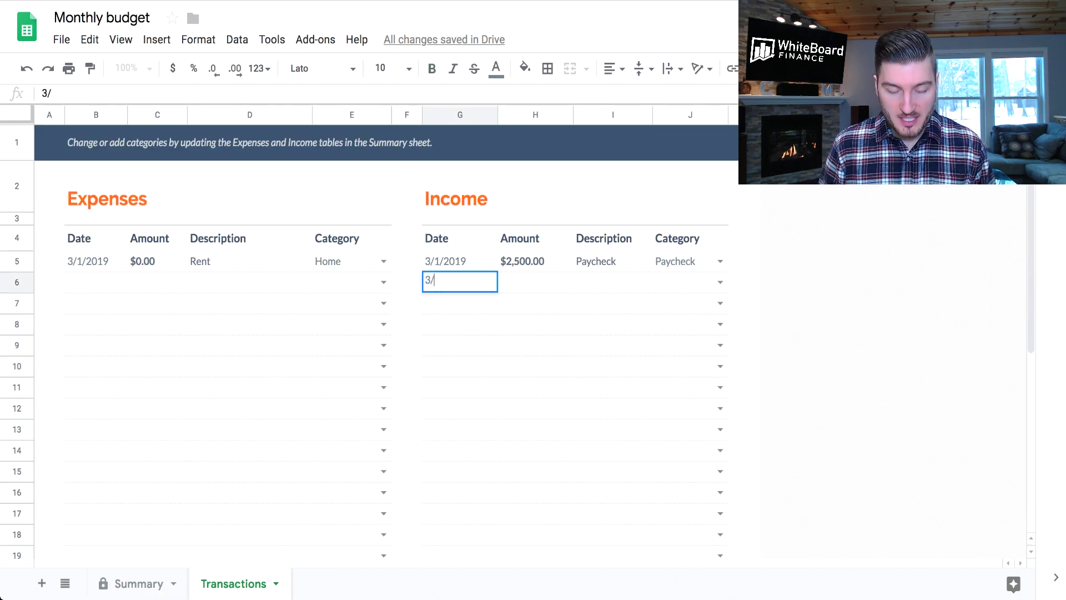
pyautogui.write('15/2019')
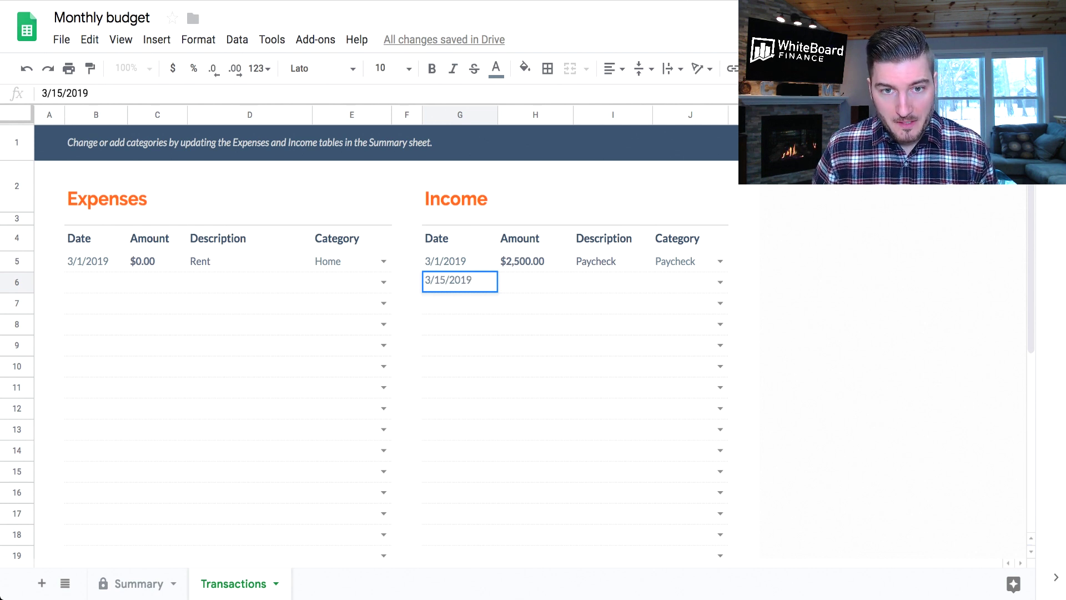
pyautogui.click(536, 387)
pyautogui.click(535, 282)
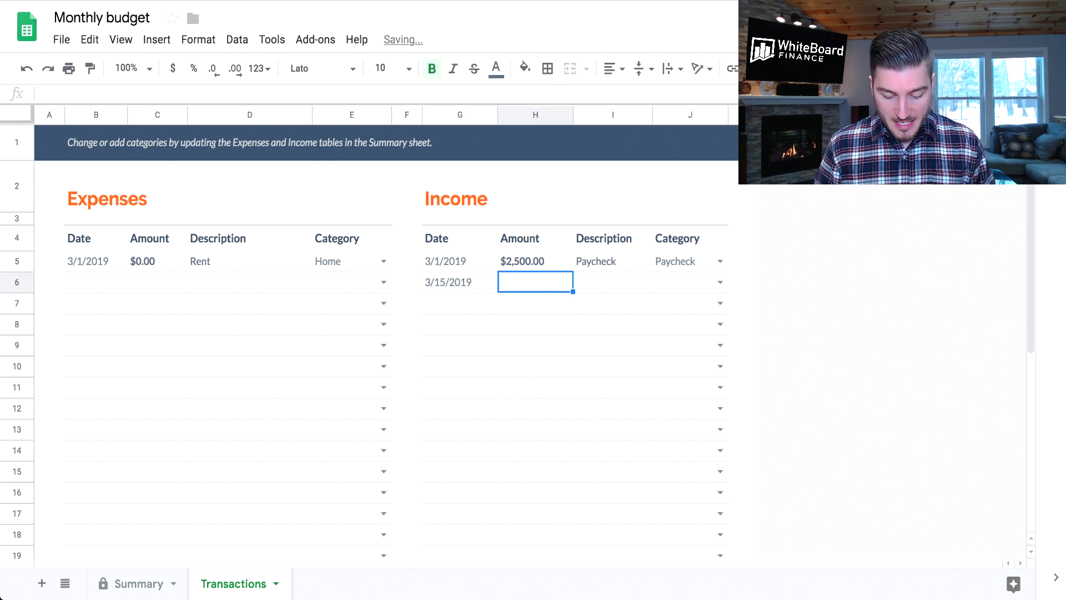
pyautogui.write('2500')
pyautogui.press('Tab')
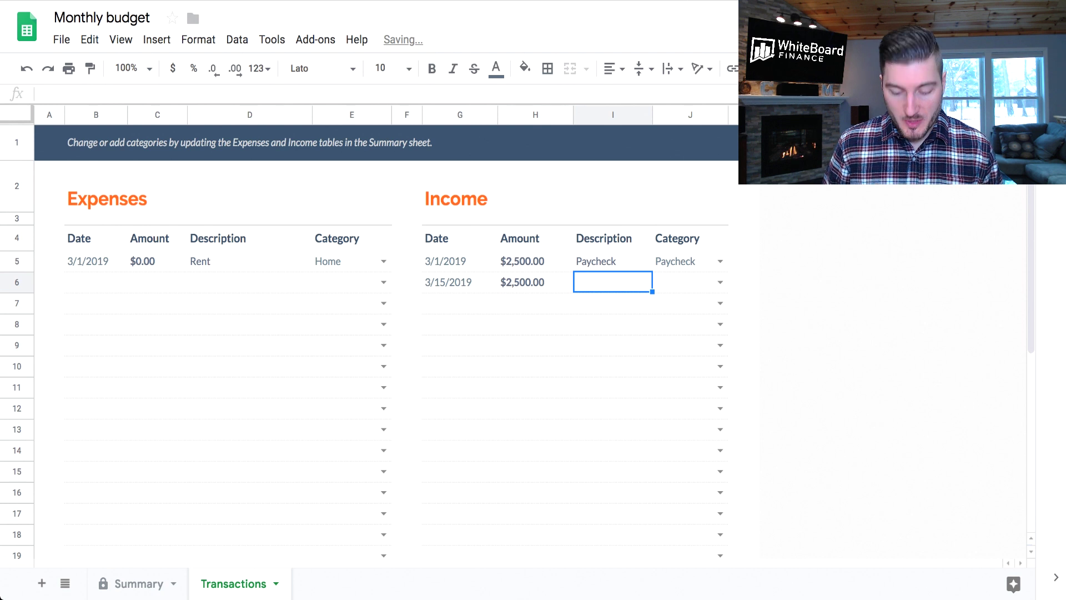
# Describe the 3/15/2019 income entry as Paycheck and assign it the Paycheck category.
pyautogui.write('Paycheck')
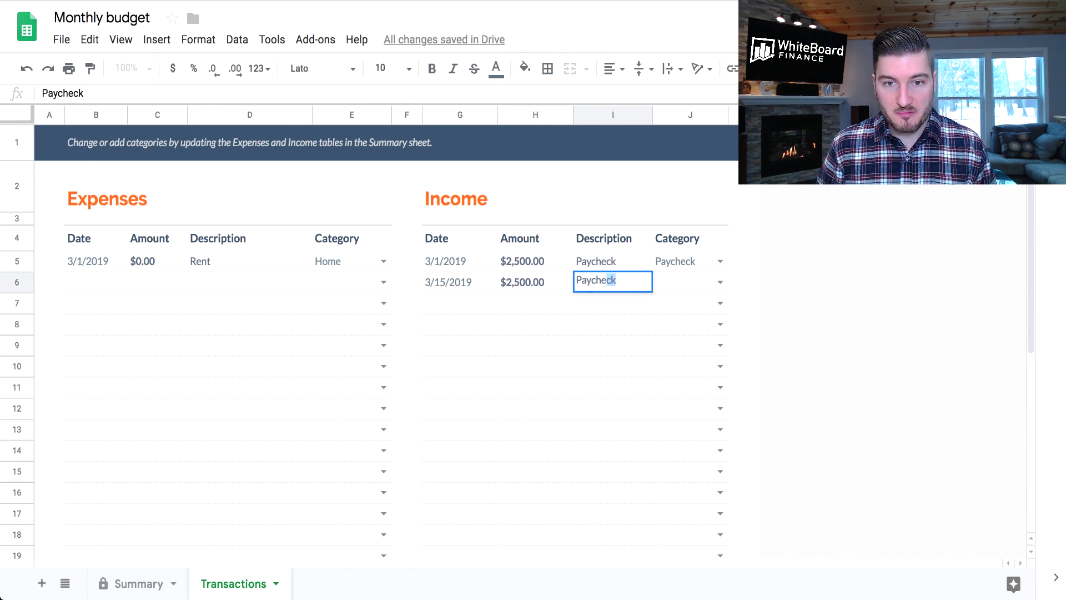
pyautogui.press('Tab')
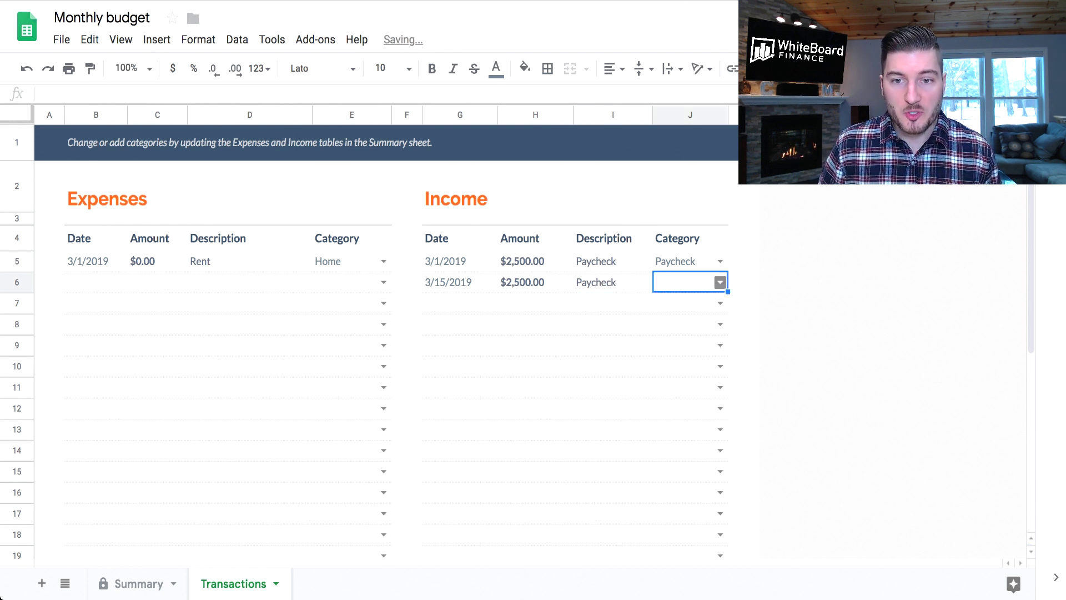
pyautogui.click(720, 282)
pyautogui.click(678, 325)
pyautogui.click(690, 345)
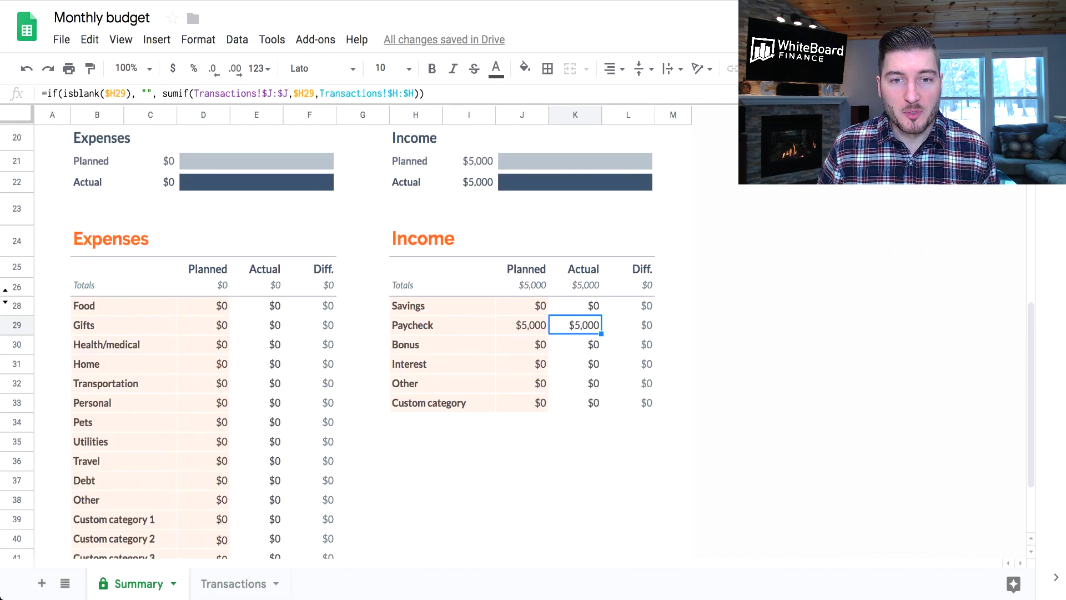
# Review the Planned, Actual and Diff. cells of the Paycheck income row on the Summary sheet.
pyautogui.click(522, 325)
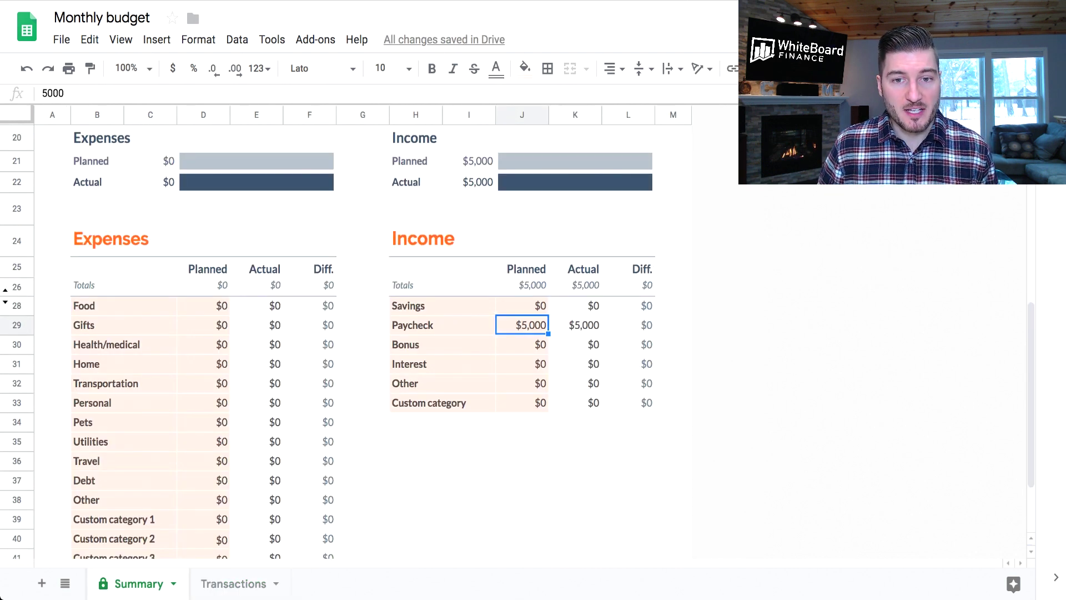
pyautogui.click(575, 324)
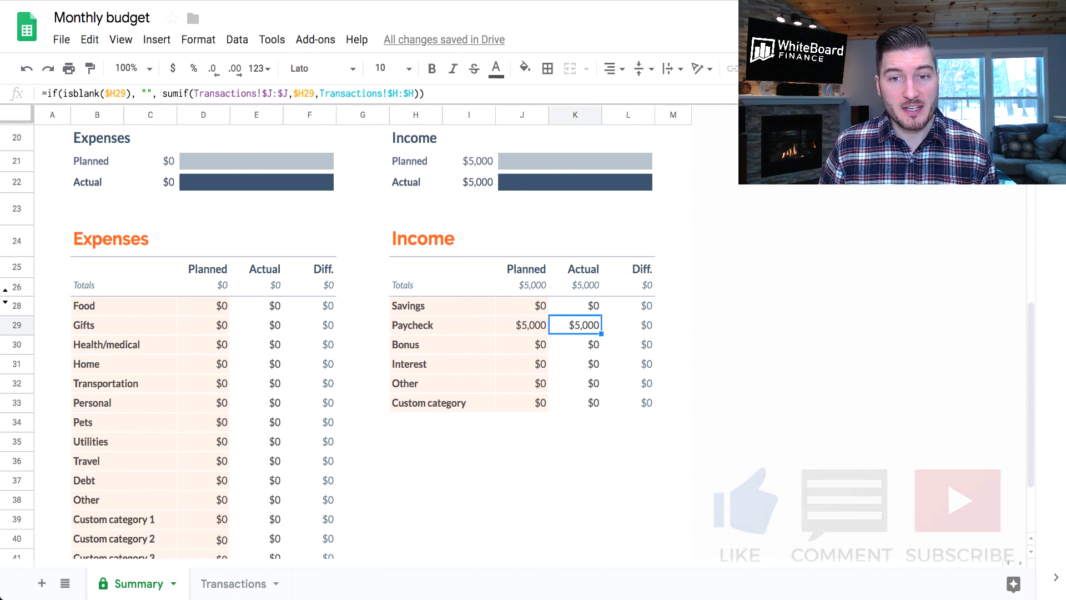
pyautogui.click(628, 325)
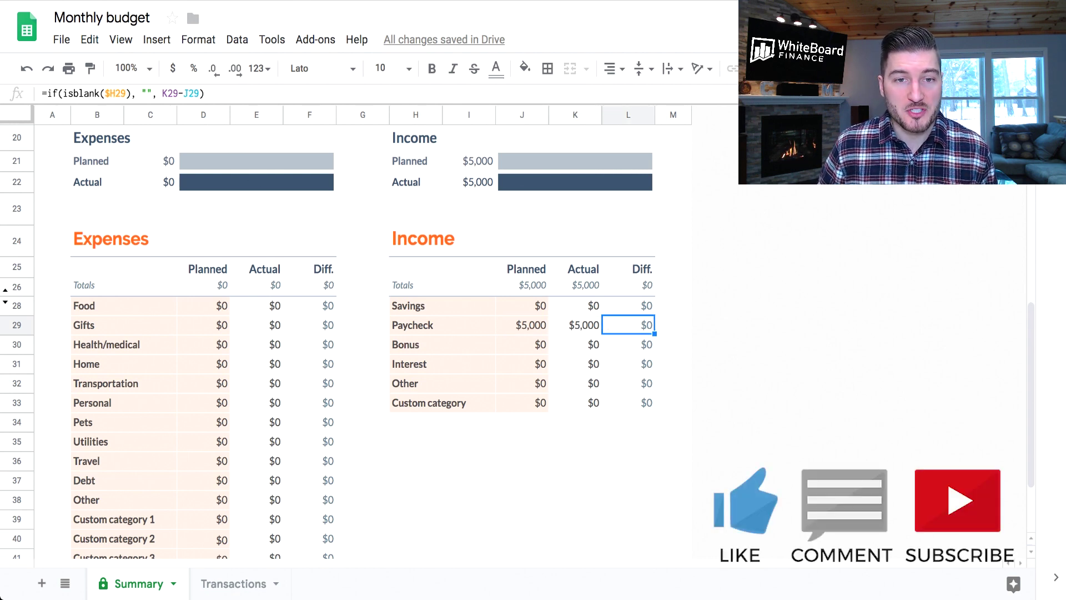
# Examine the planned and actual income totals, the start and end balances, and the saved-this-month formula on the Summary sheet.
pyautogui.scroll(5, 361, 334)
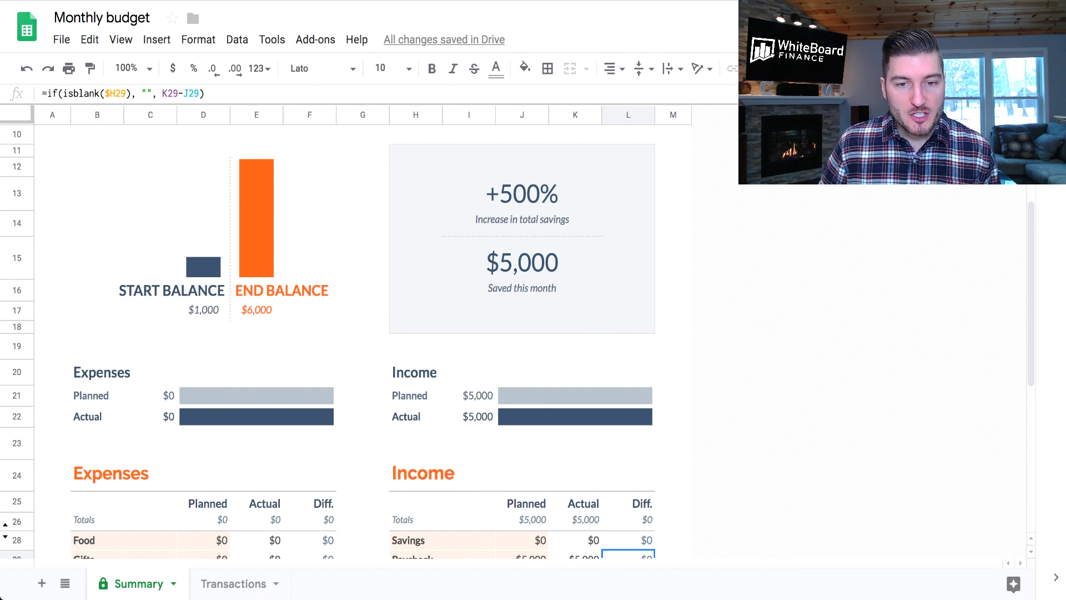
pyautogui.click(469, 395)
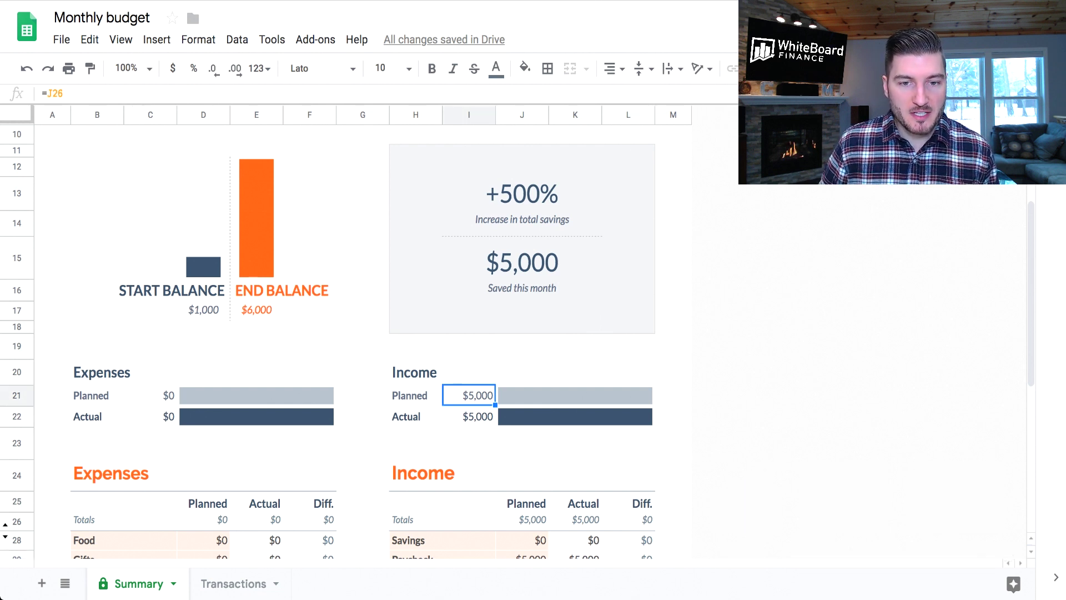
pyautogui.click(469, 416)
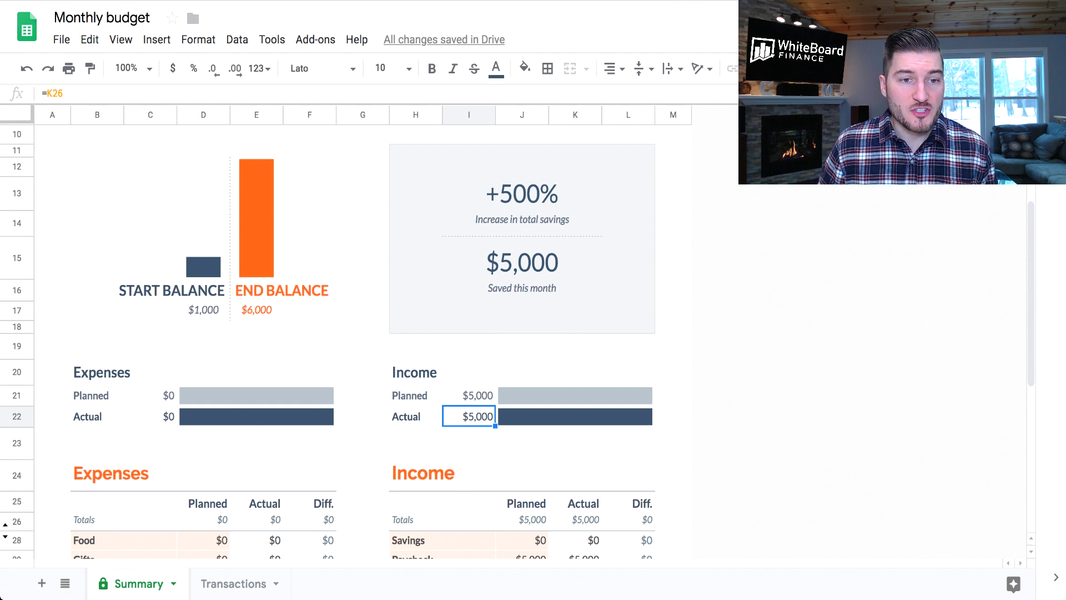
pyautogui.click(204, 310)
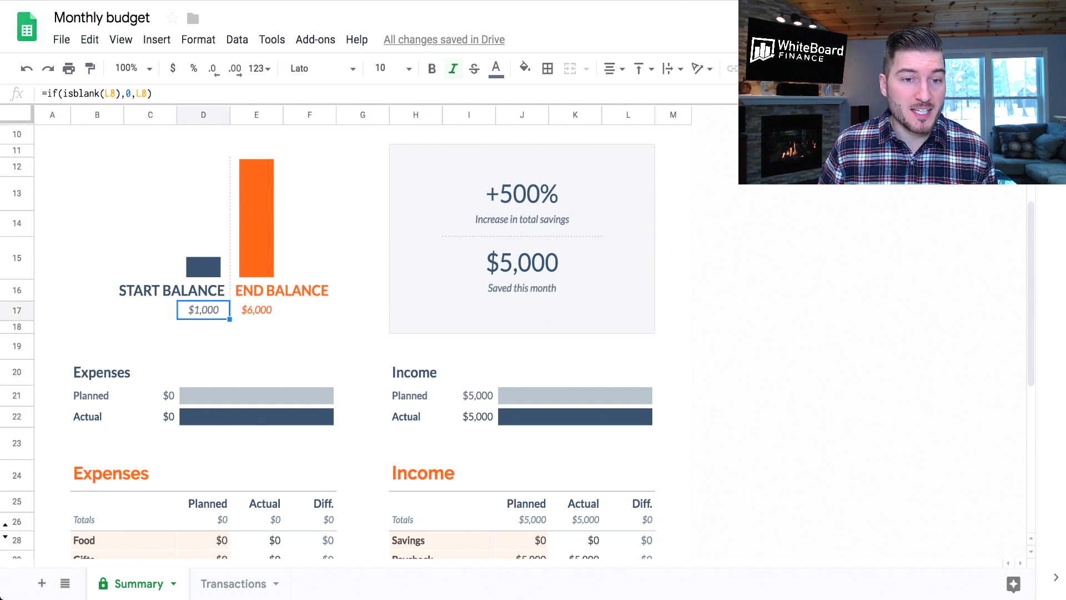
pyautogui.click(256, 310)
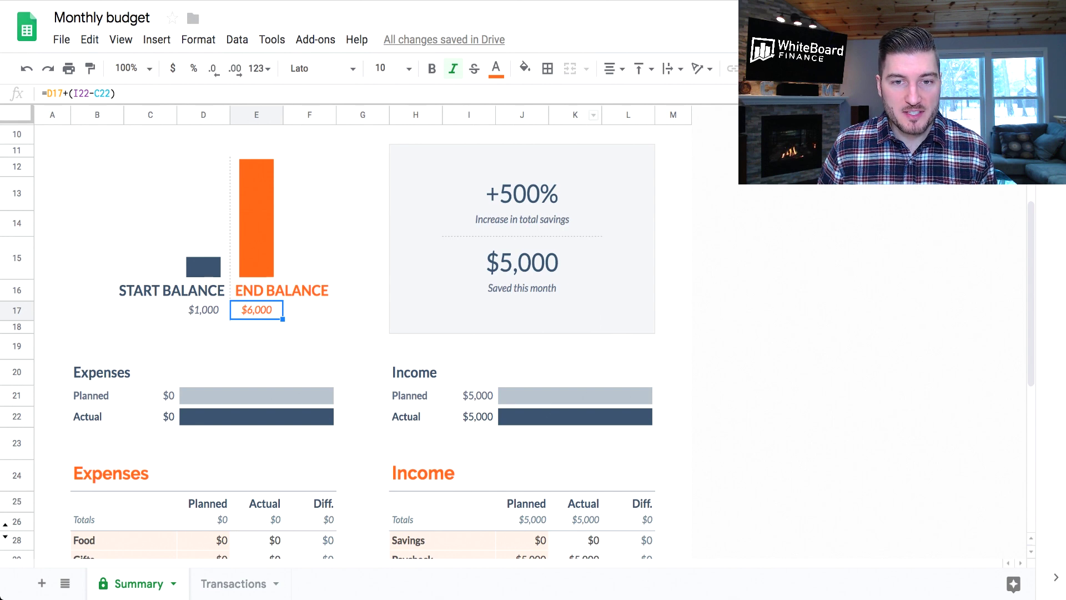
pyautogui.click(522, 257)
# Set the planned Food expense to 350 in the Summary sheet's Expenses table.
pyautogui.scroll(-5, 361, 334)
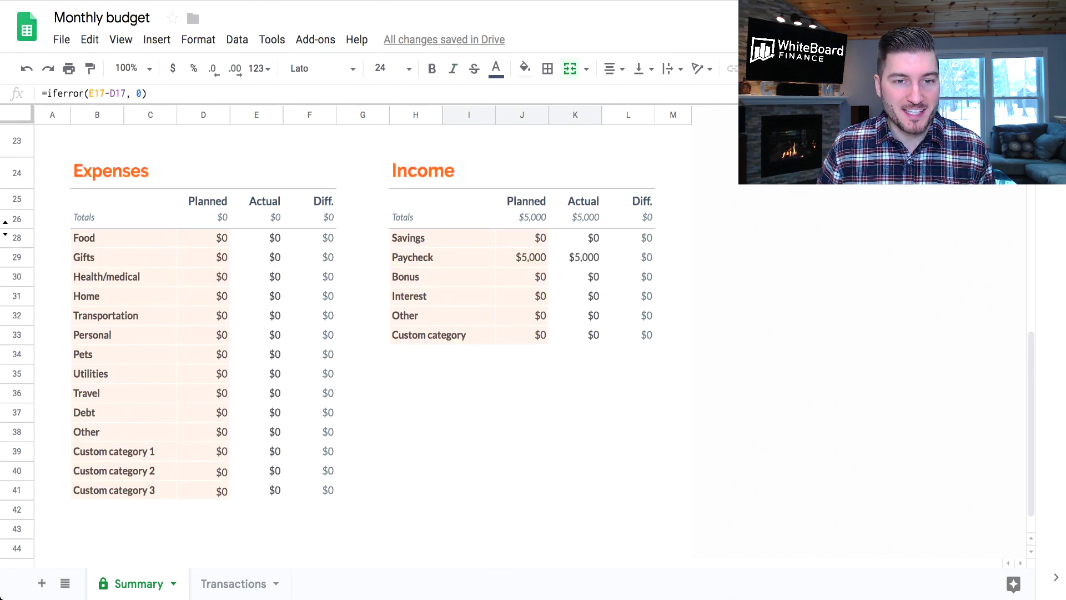
pyautogui.scroll(5, 361, 334)
pyautogui.scroll(-4, 361, 333)
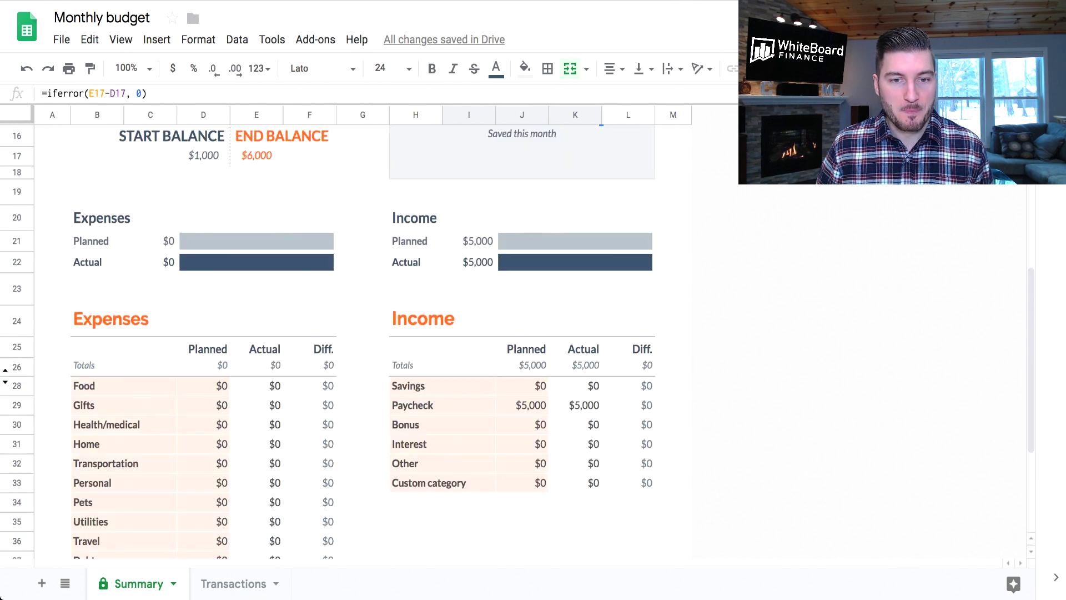
pyautogui.scroll(-1, 517, 343)
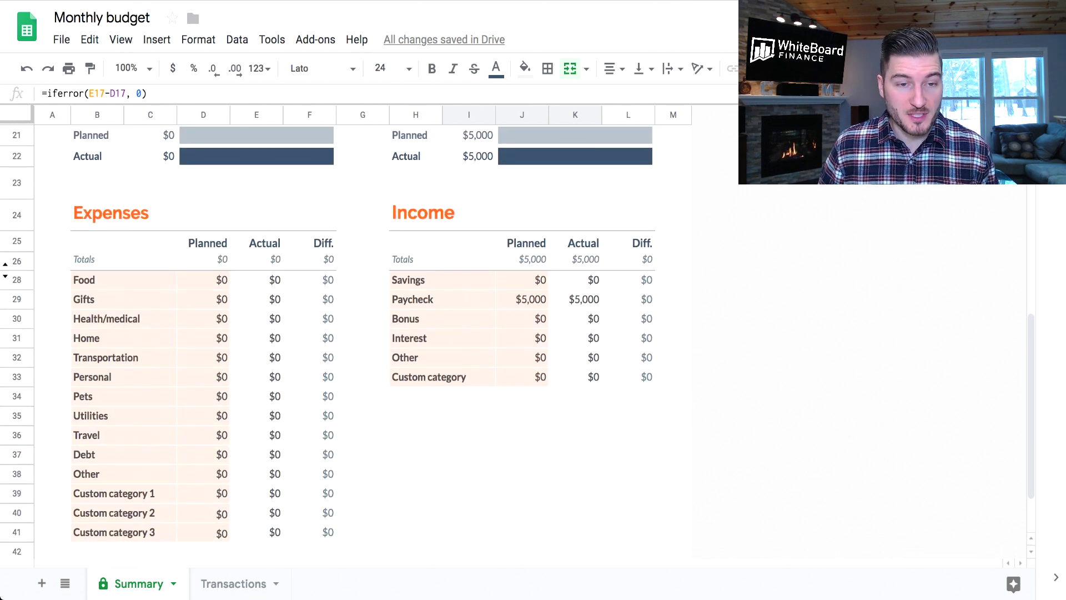
pyautogui.click(203, 279)
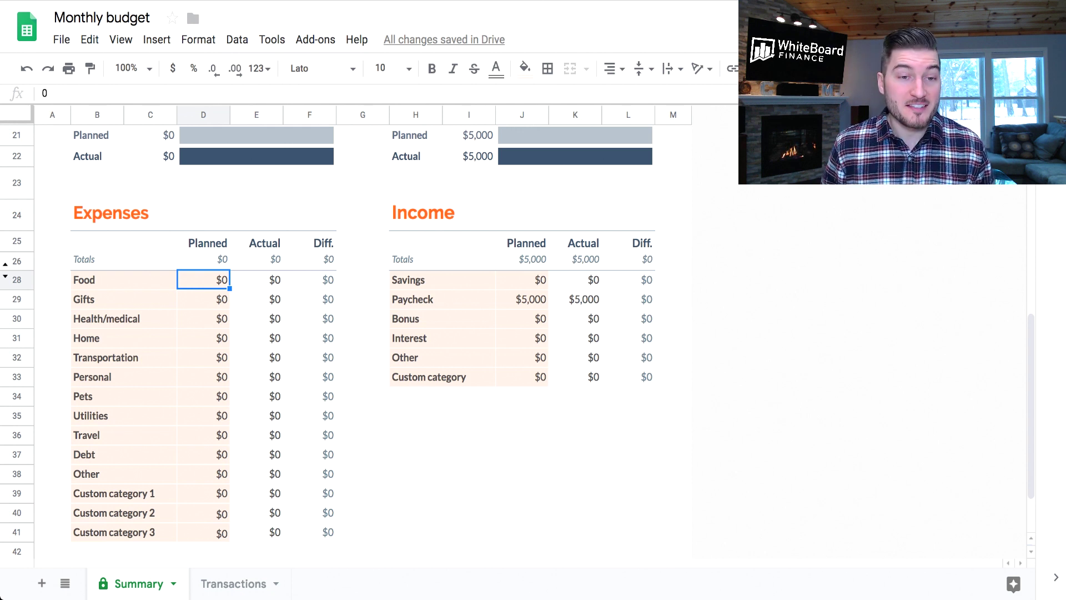
pyautogui.write('350')
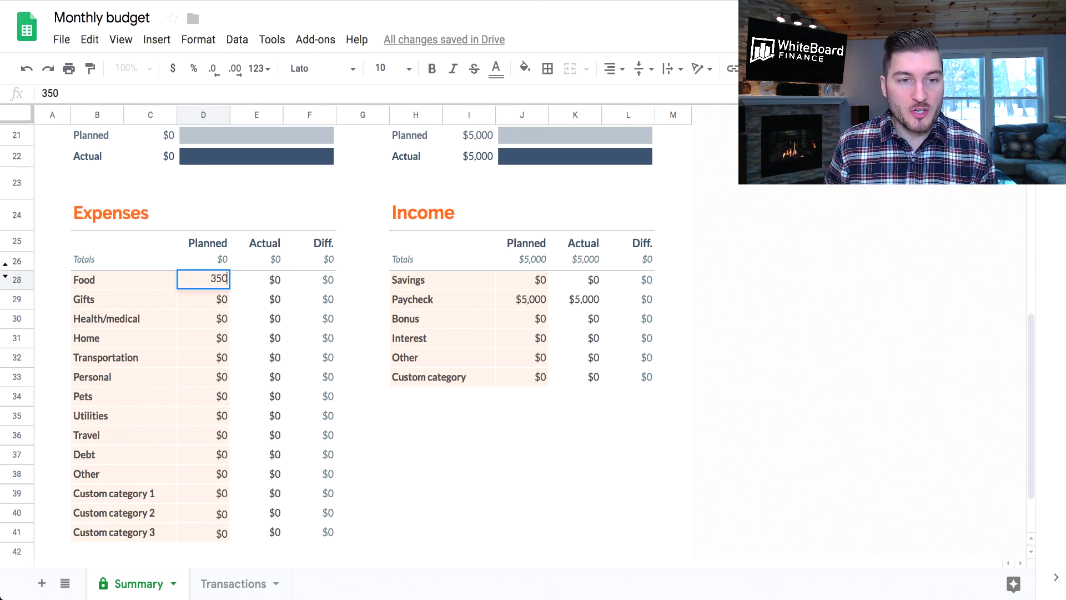
pyautogui.press('Return')
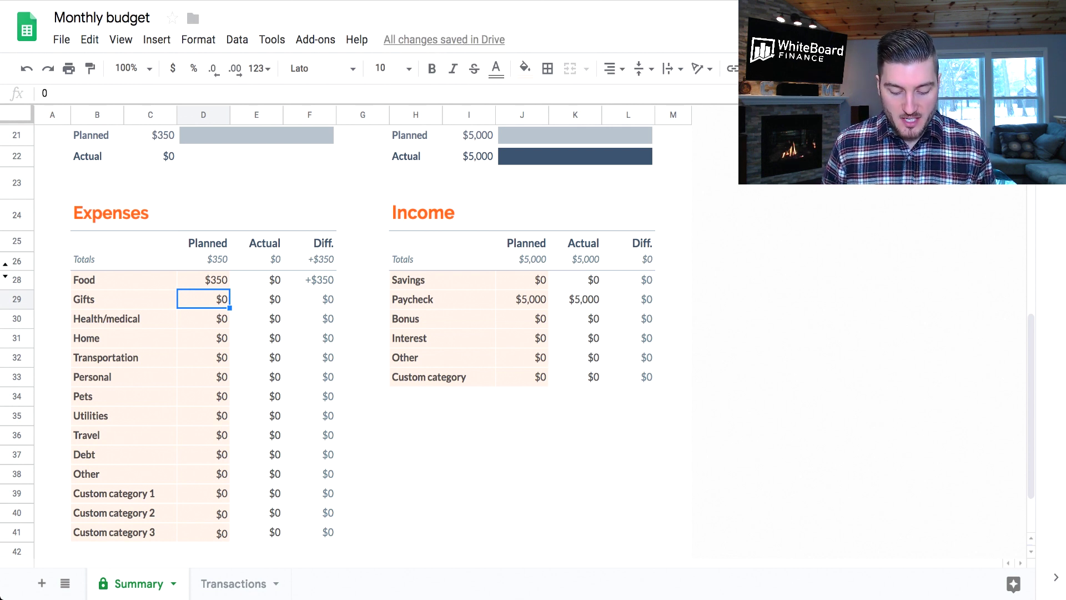
# Set the planned expenses on the Summary sheet to 150 for Gifts, 50 for Health/medical and 1250 for Home.
pyautogui.write('150')
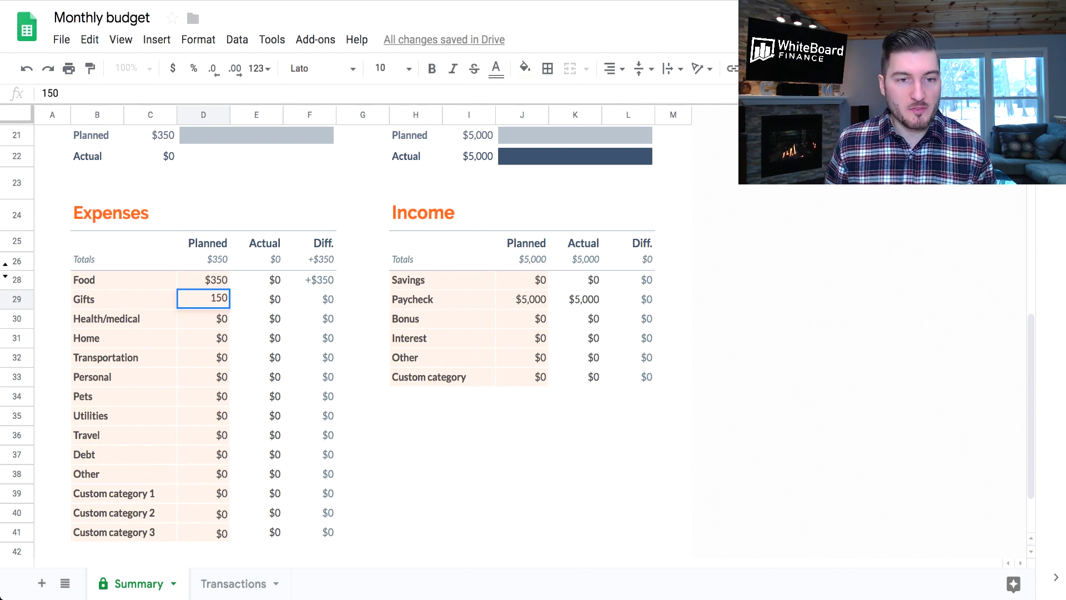
pyautogui.press('Return')
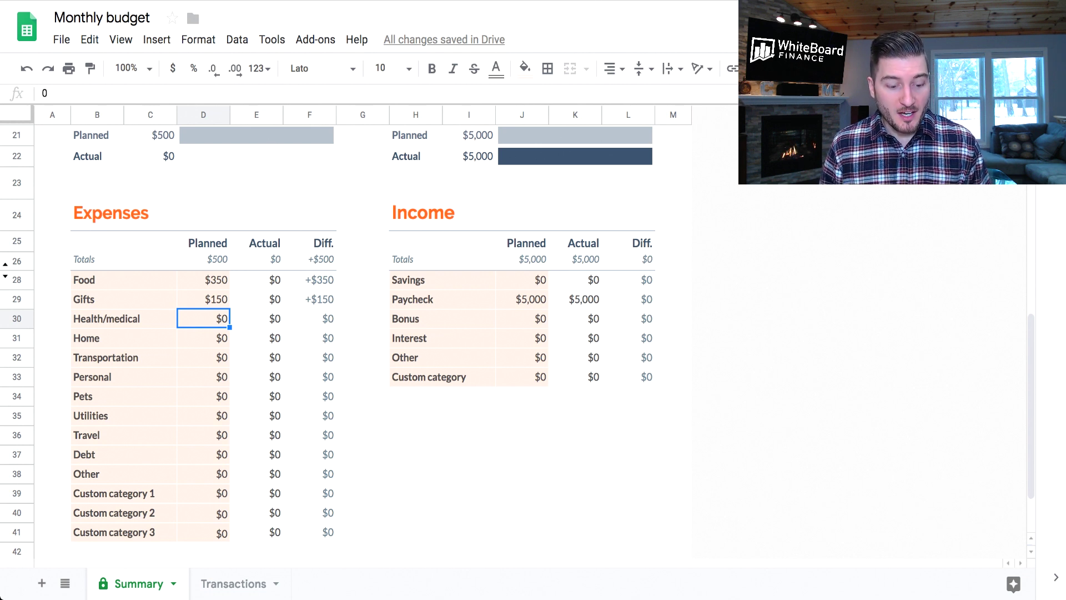
pyautogui.write('50')
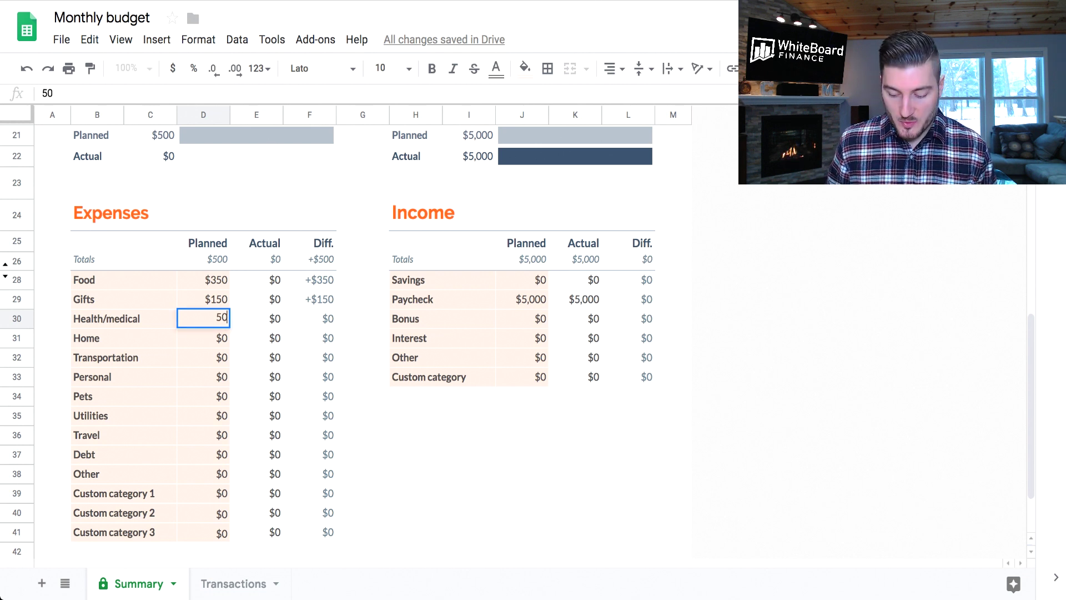
pyautogui.press('Return')
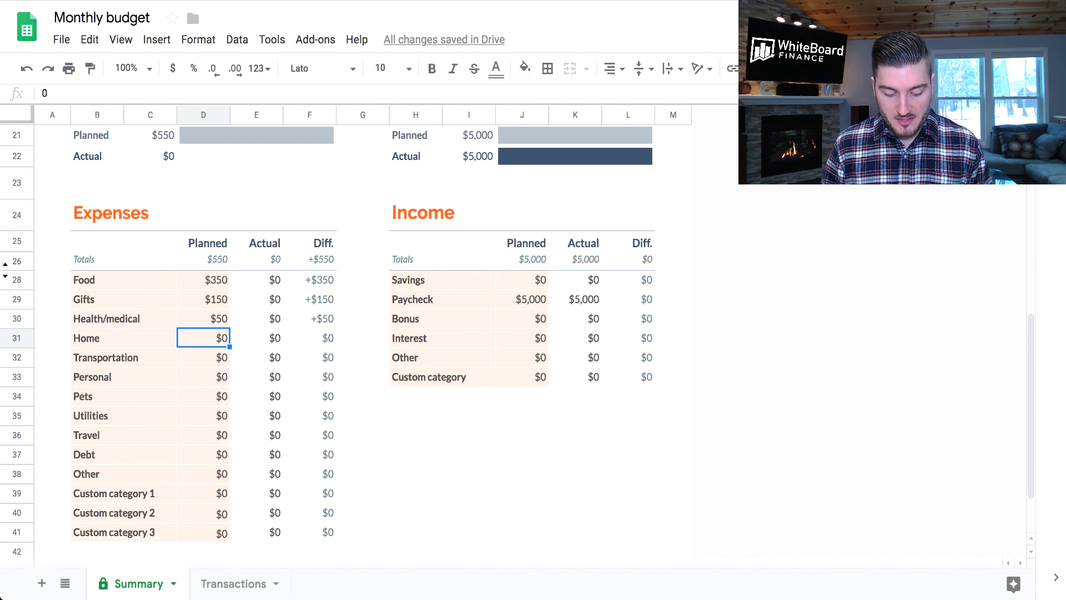
pyautogui.write('1250')
pyautogui.press('Return')
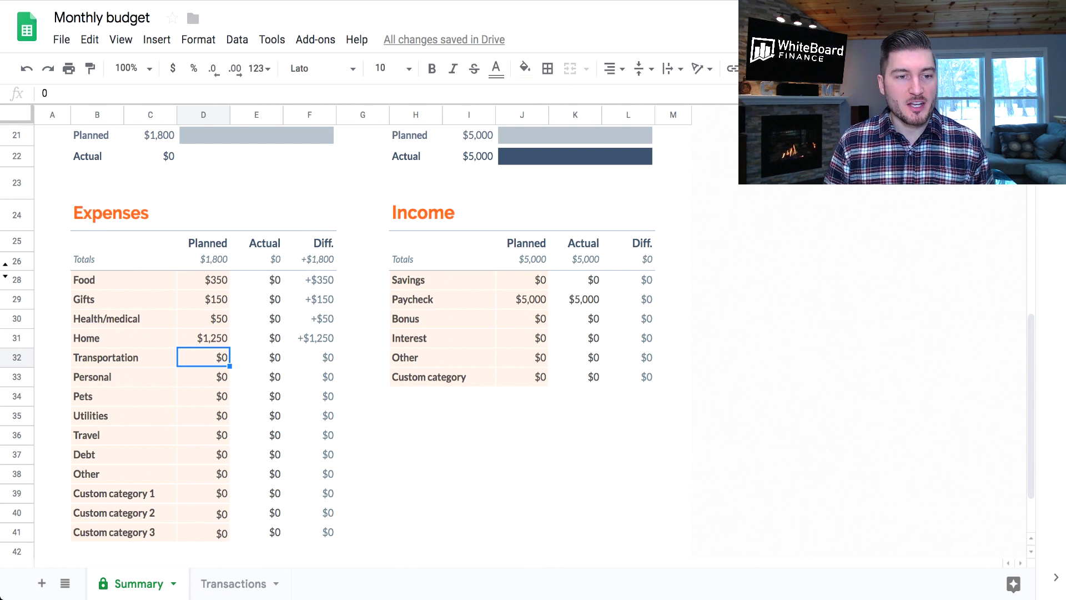
# Rename the Custom category 1 row in the Expenses table to Additional Expense.
pyautogui.click(203, 474)
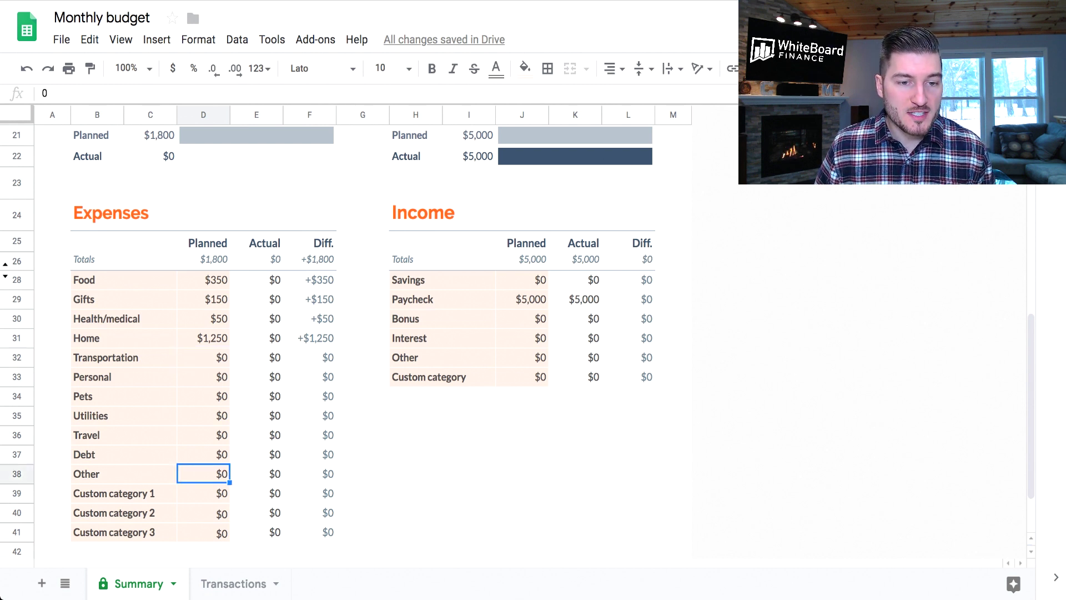
pyautogui.click(123, 493)
pyautogui.press('Down')
pyautogui.press('Down')
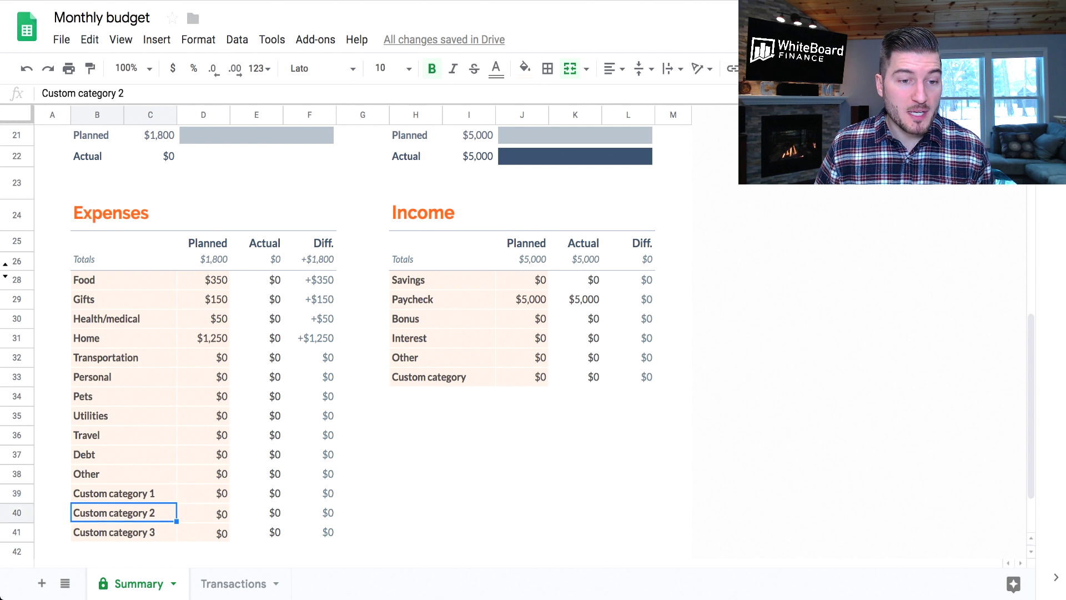
pyautogui.press('Up')
pyautogui.press('Up')
pyautogui.press('Down')
pyautogui.press('Down')
pyautogui.press('Up')
pyautogui.press('Up')
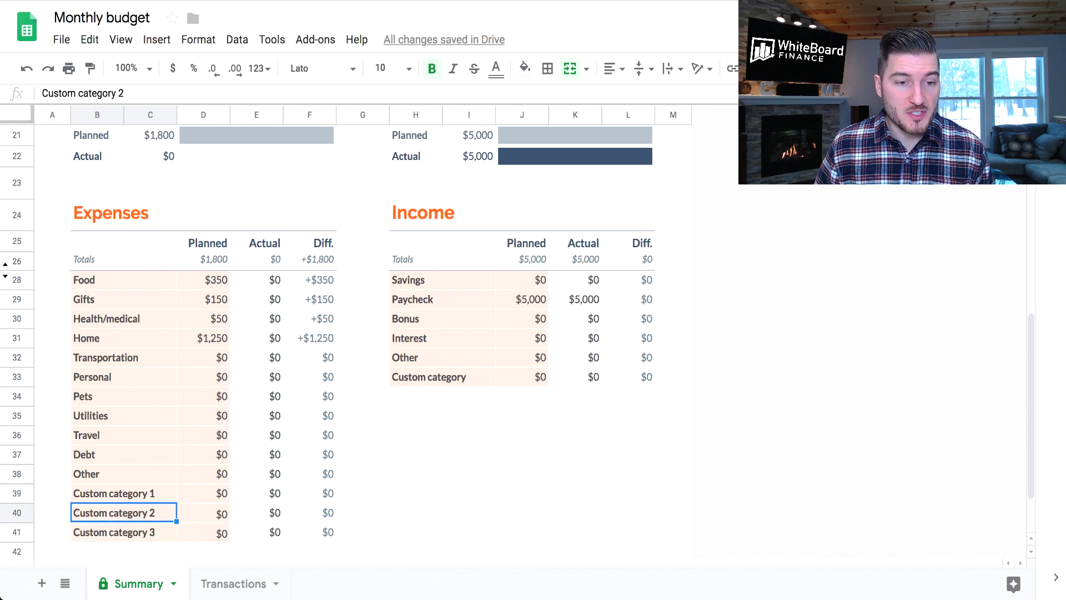
pyautogui.press('Return')
pyautogui.hotkey('ctrl', 'a')
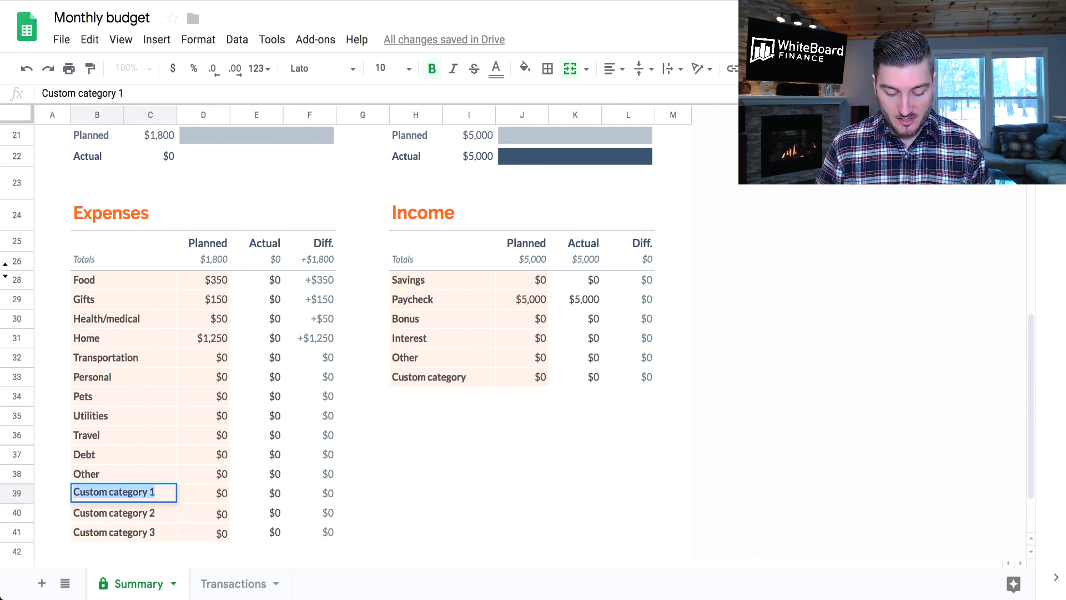
pyautogui.write('Home')
pyautogui.press('BackSpace')
pyautogui.press('BackSpace')
pyautogui.press('BackSpace')
pyautogui.press('BackSpace')
pyautogui.press('BackSpace')
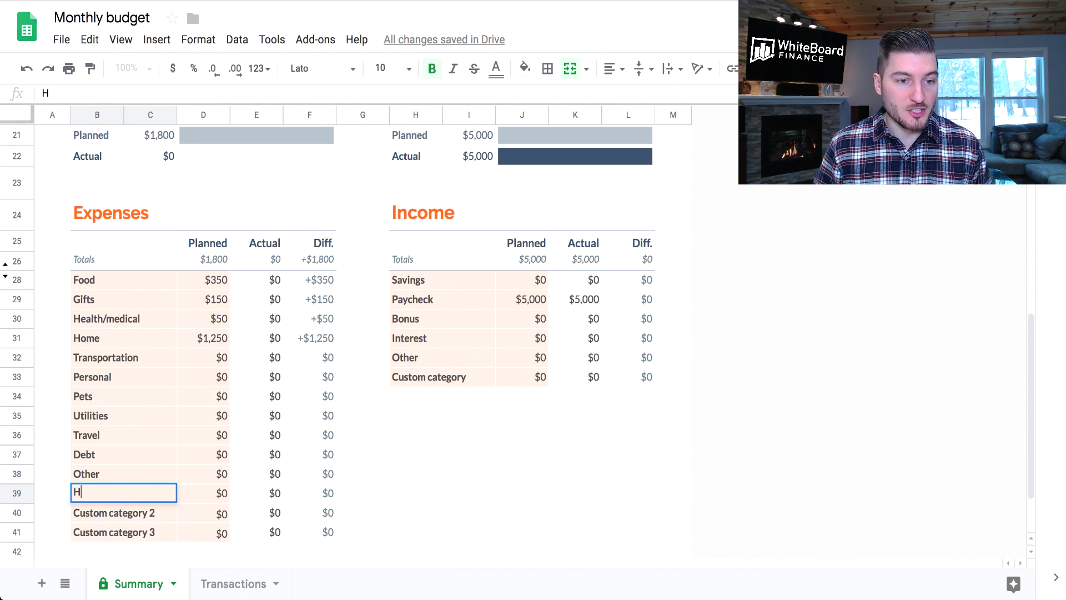
pyautogui.write('Additional Expense')
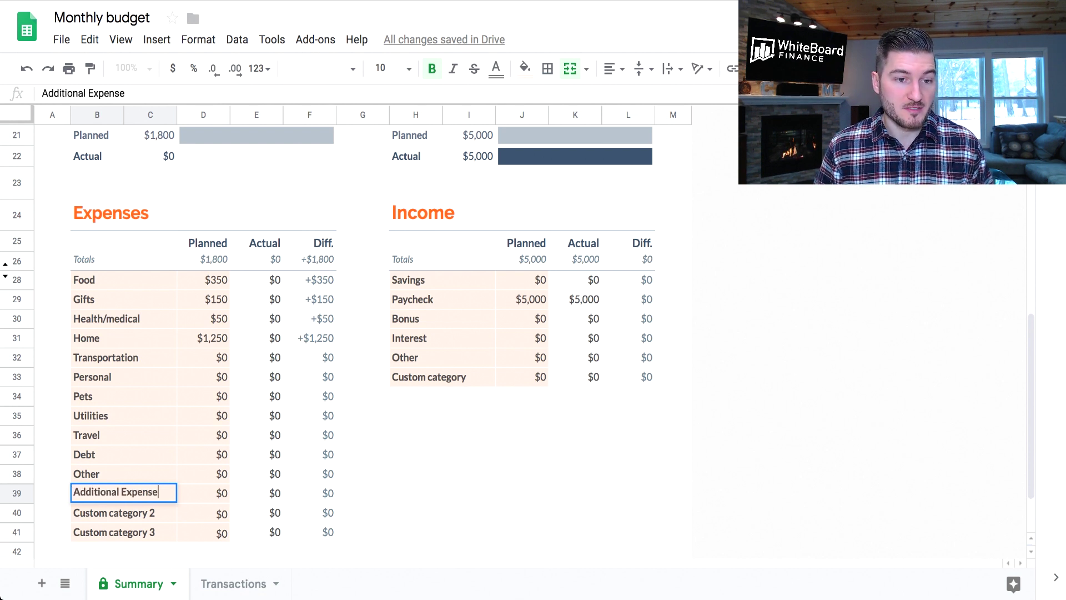
pyautogui.press('Return')
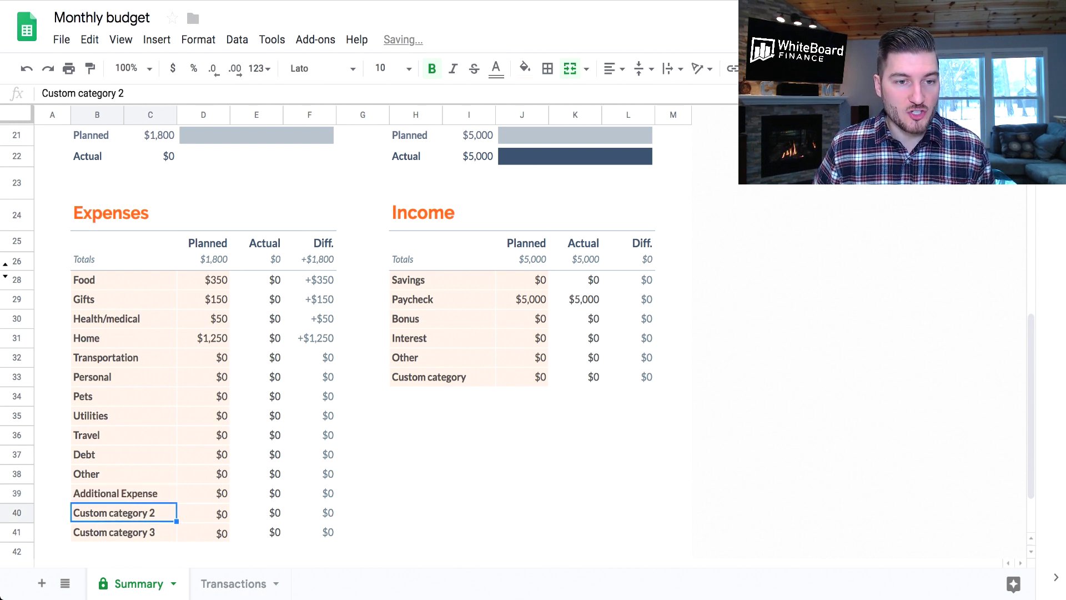
# Set the planned Transportation expense to 160 and the planned Personal expense to 150.
pyautogui.click(123, 357)
pyautogui.click(203, 357)
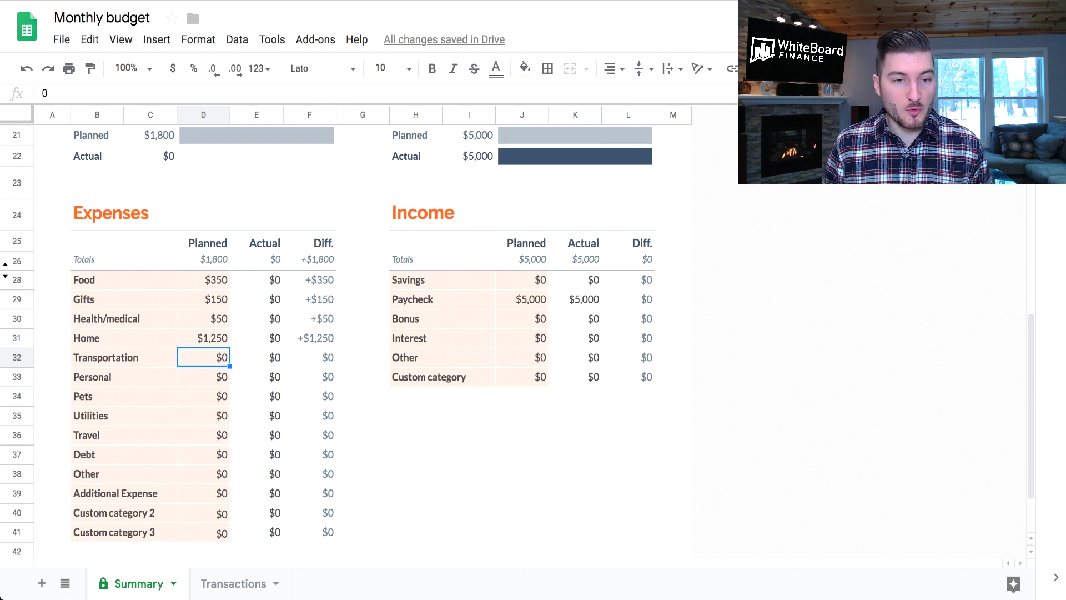
pyautogui.write('160')
pyautogui.press('Return')
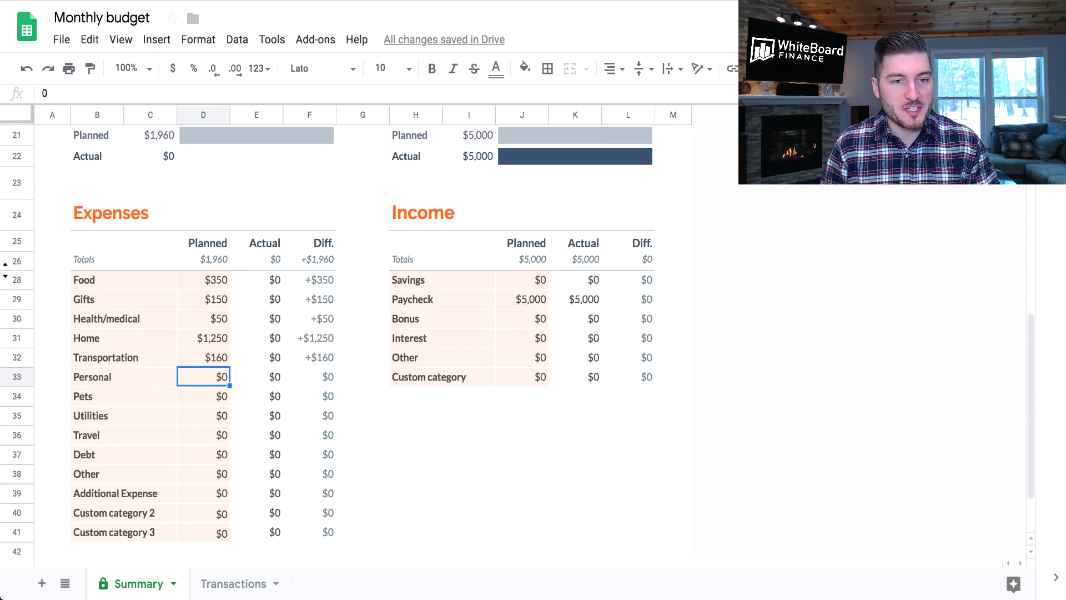
pyautogui.write('150')
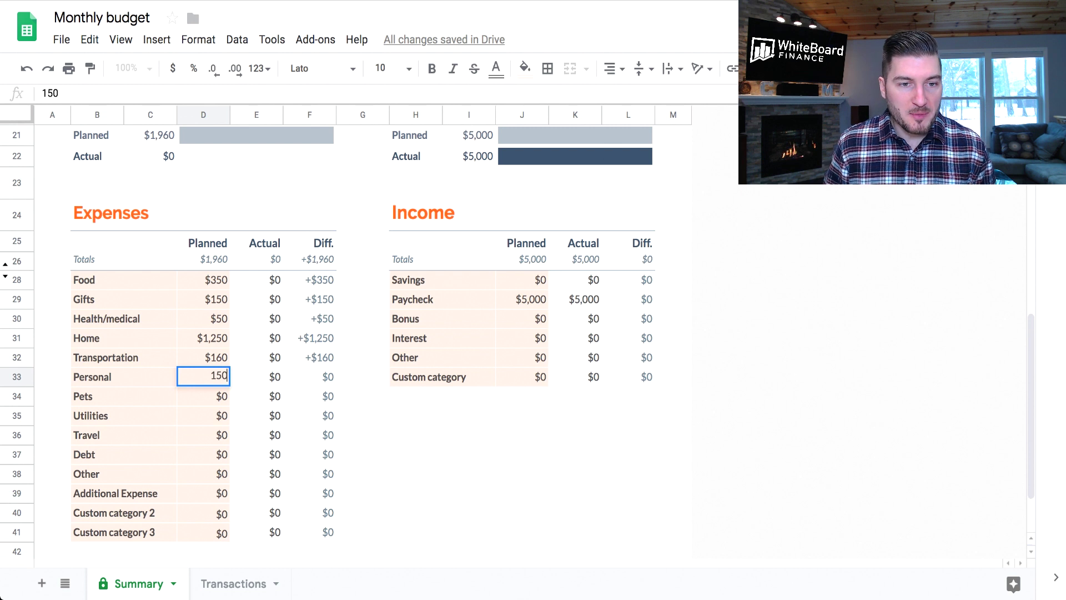
pyautogui.press('Return')
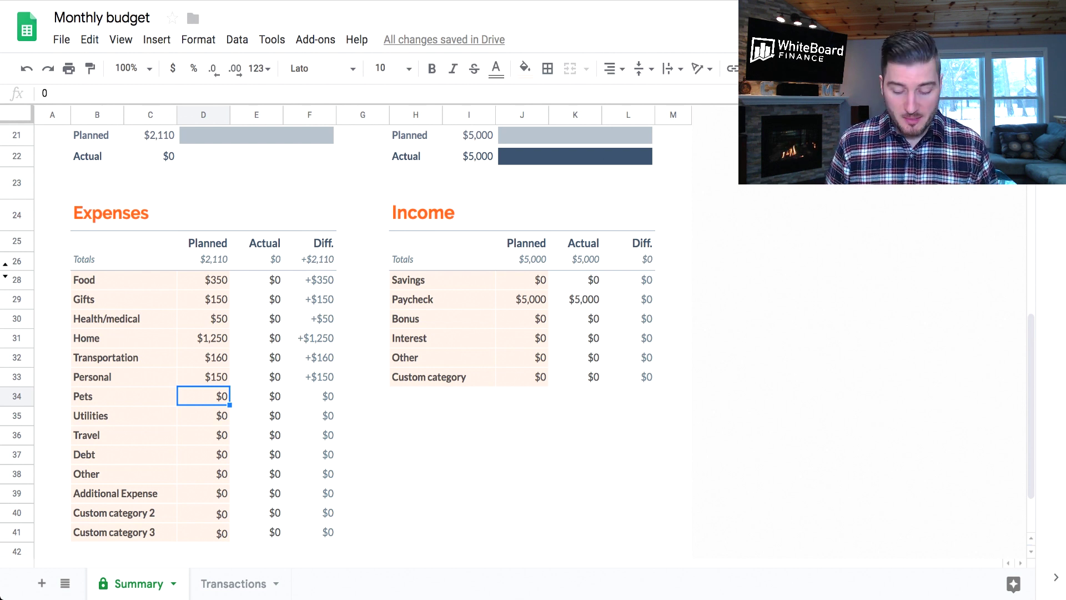
# Set the planned expenses to 200 for Pets, 250 for Utilities and 200 for Travel.
pyautogui.write('200')
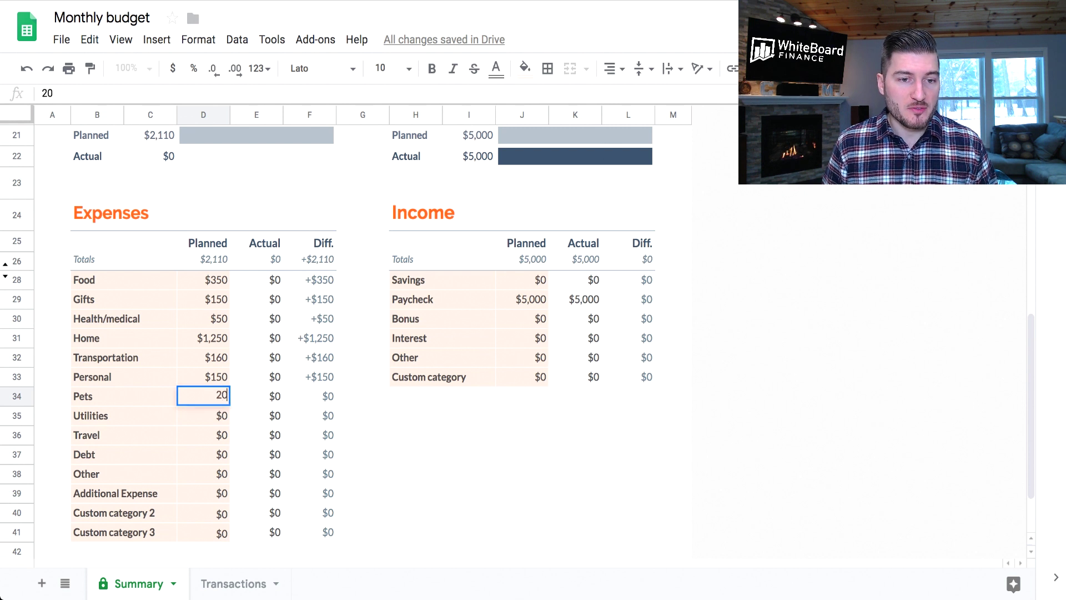
pyautogui.press('Return')
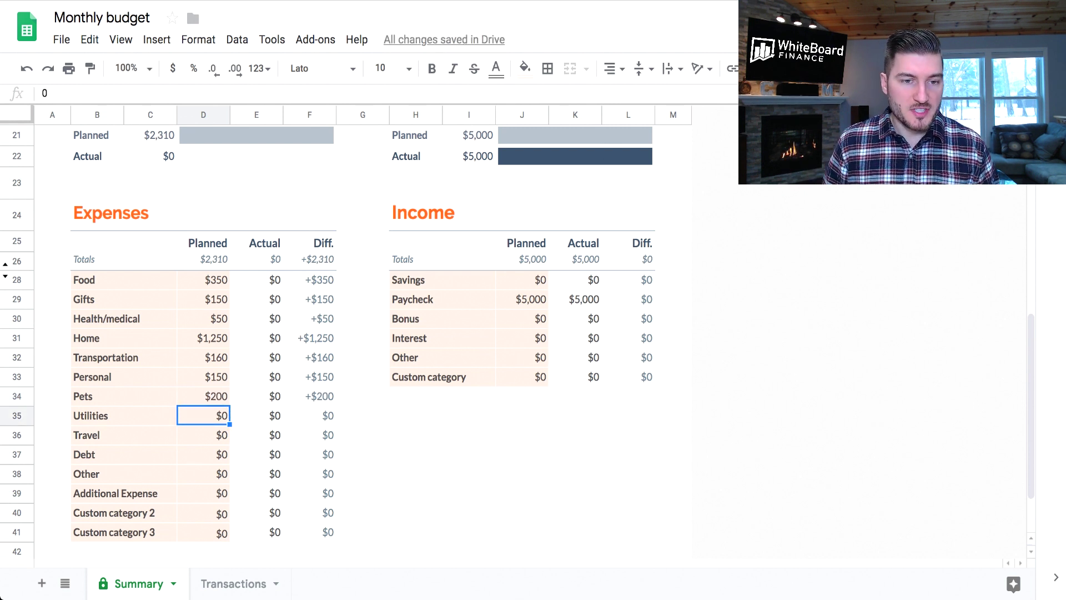
pyautogui.write('250')
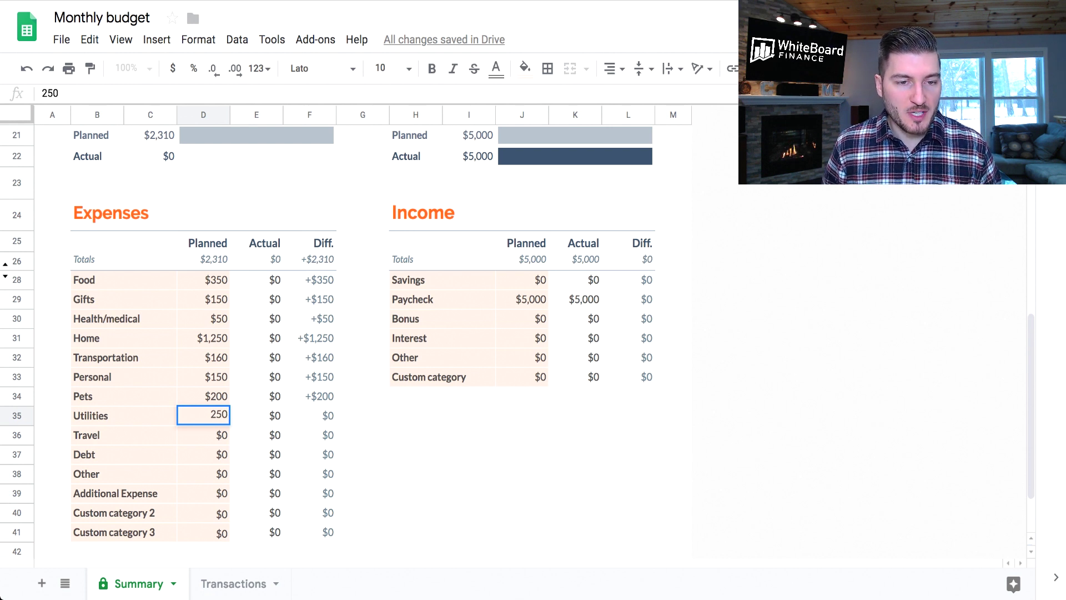
pyautogui.press('Return')
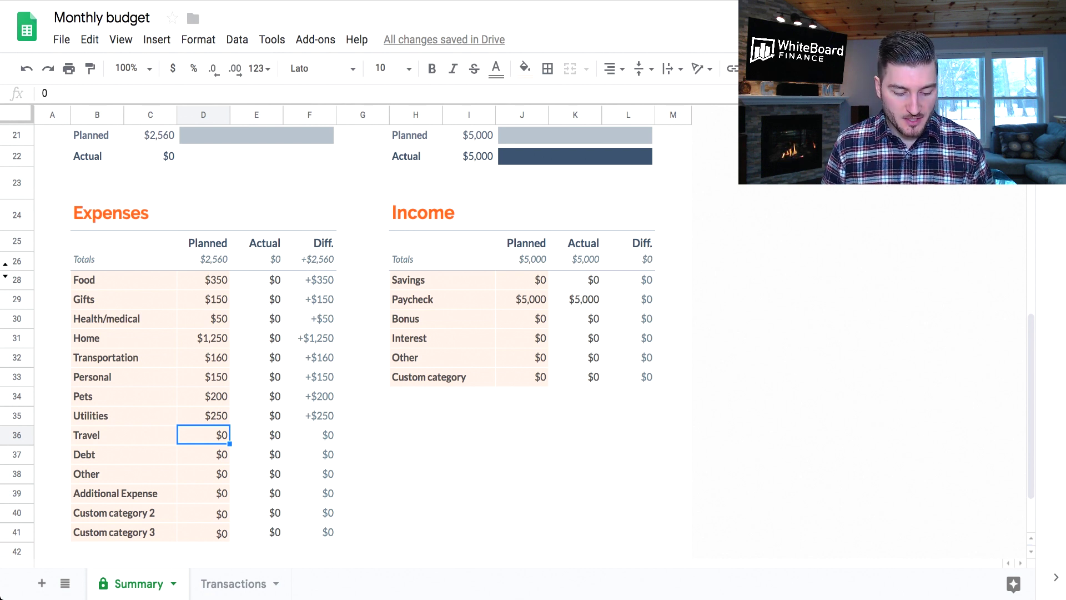
pyautogui.write('200')
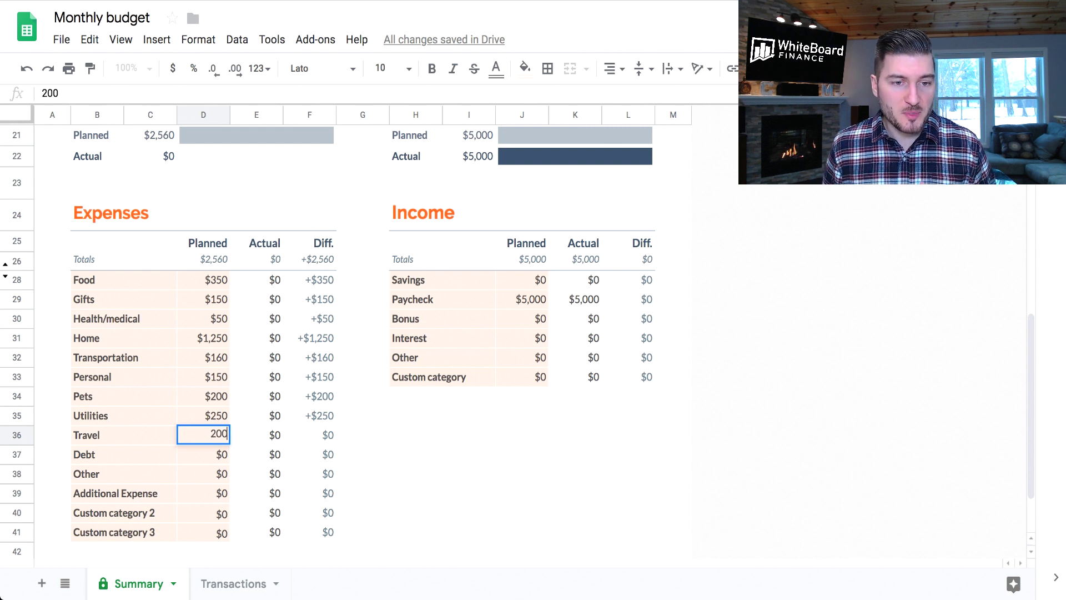
pyautogui.press('Return')
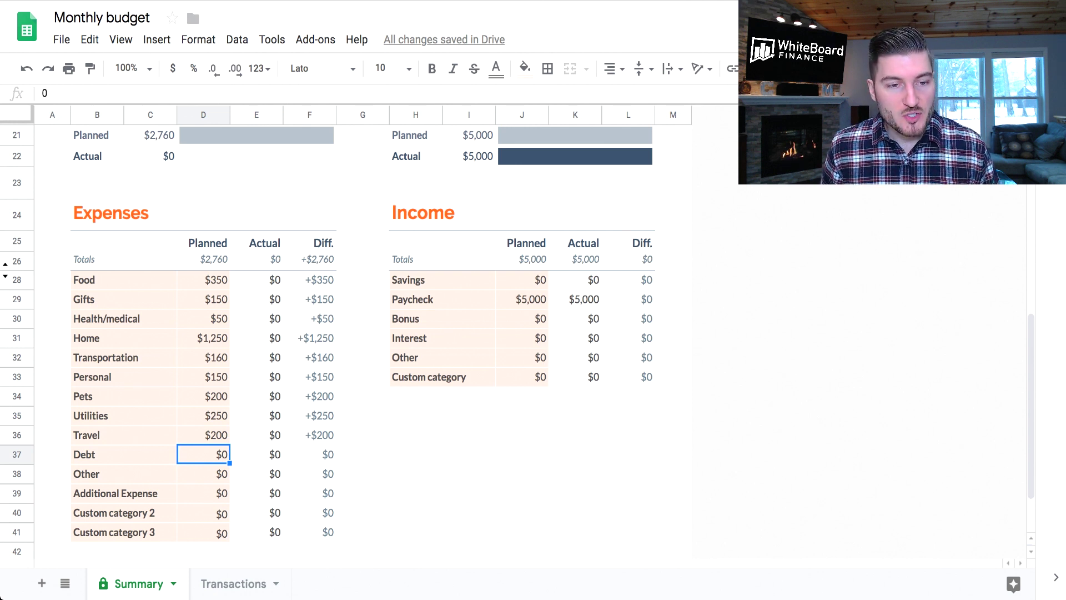
# Leave the Debt row as it is and set the planned Other expense to 300.
pyautogui.press('Down')
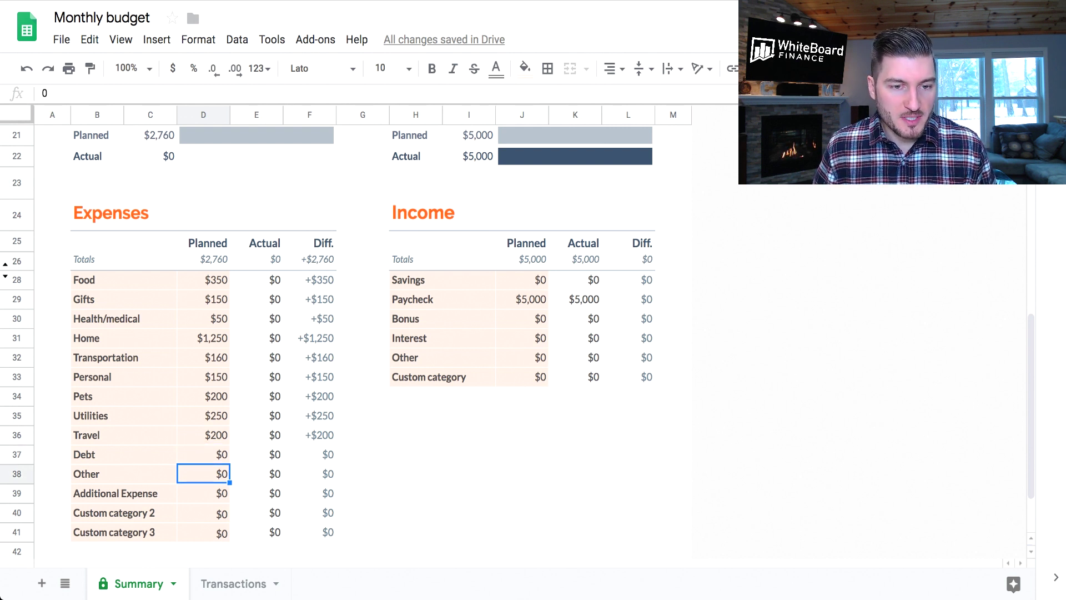
pyautogui.write('300')
pyautogui.press('Return')
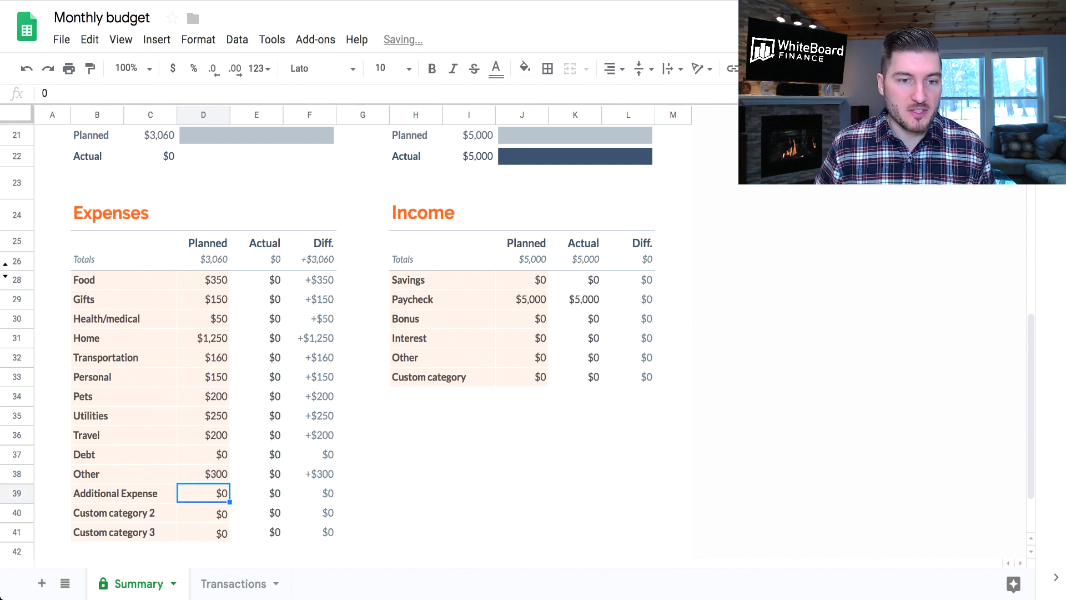
# Review the planned totals of the Expenses and Income tables and the balance overview on the Summary sheet.
pyautogui.scroll(1, 367, 333)
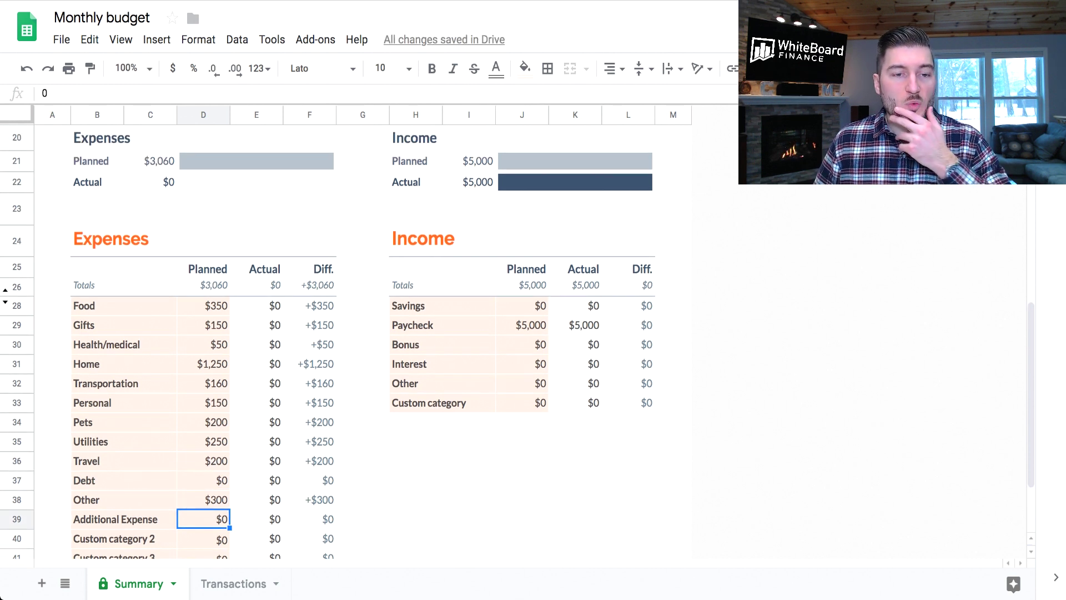
pyautogui.click(203, 286)
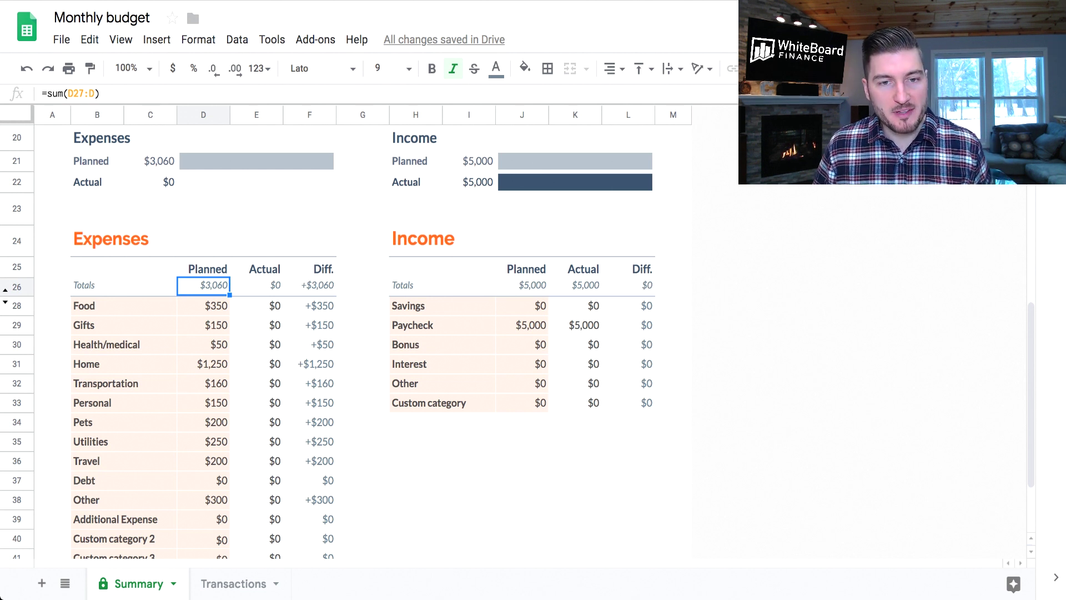
pyautogui.click(521, 286)
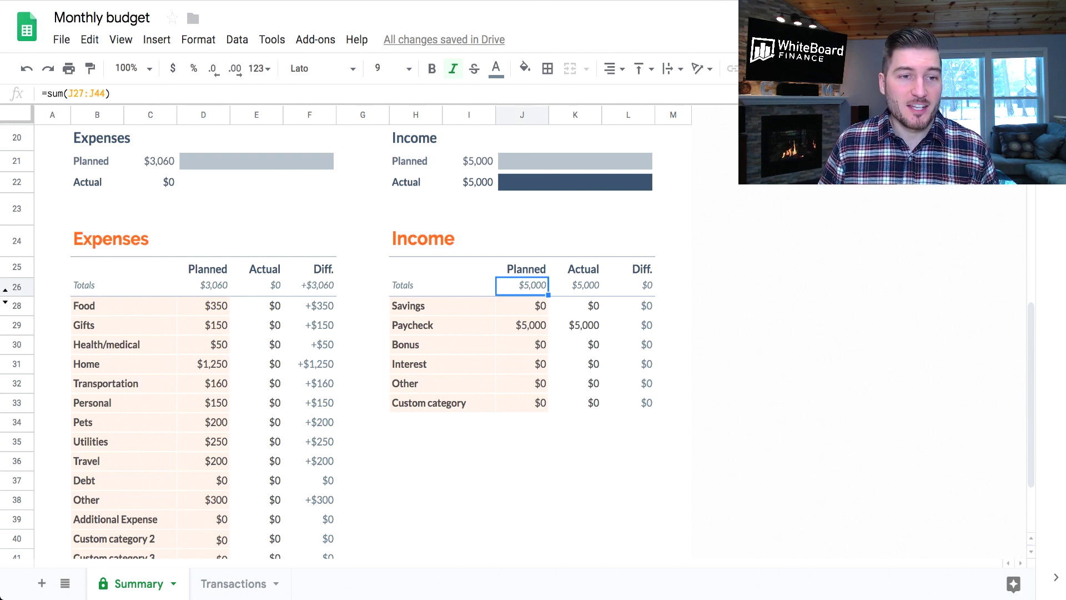
pyautogui.scroll(10, 361, 334)
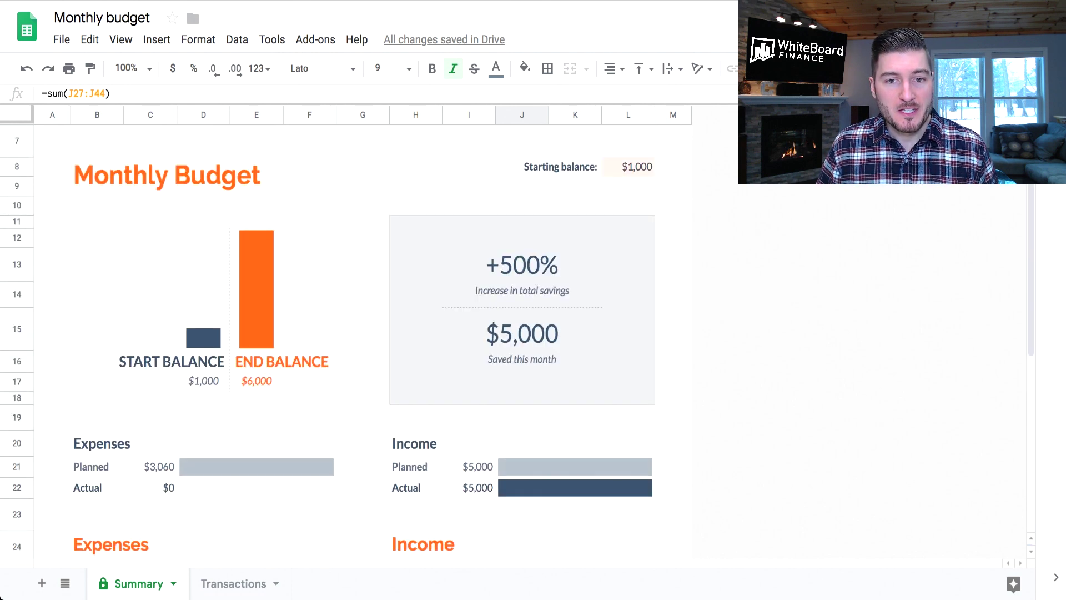
pyautogui.scroll(-3, 361, 334)
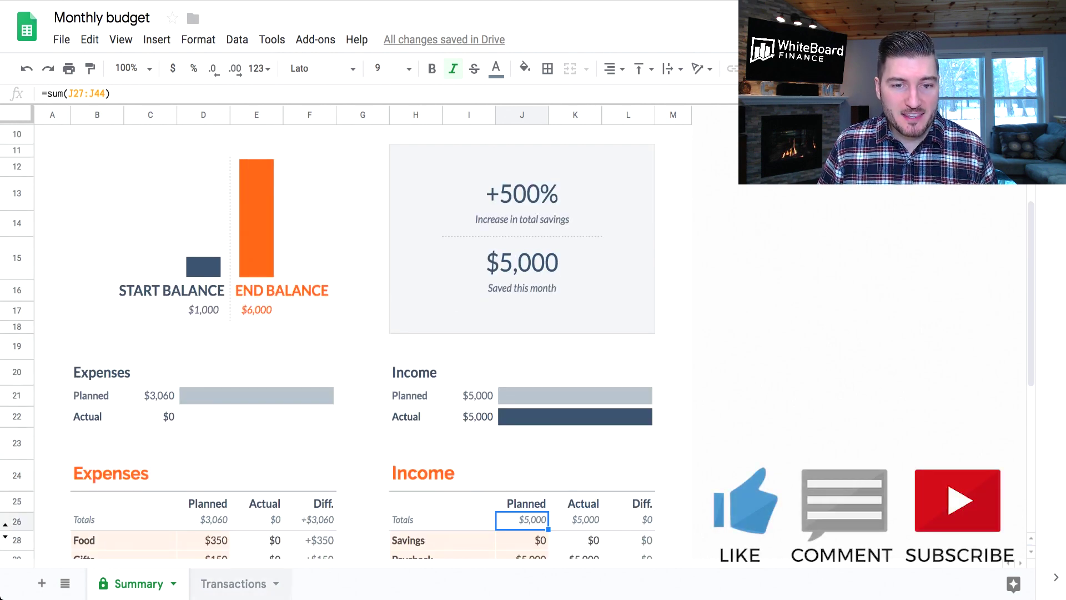
# Review the paycheck amounts and the dated rent expense entry on the Transactions sheet.
pyautogui.click(233, 583)
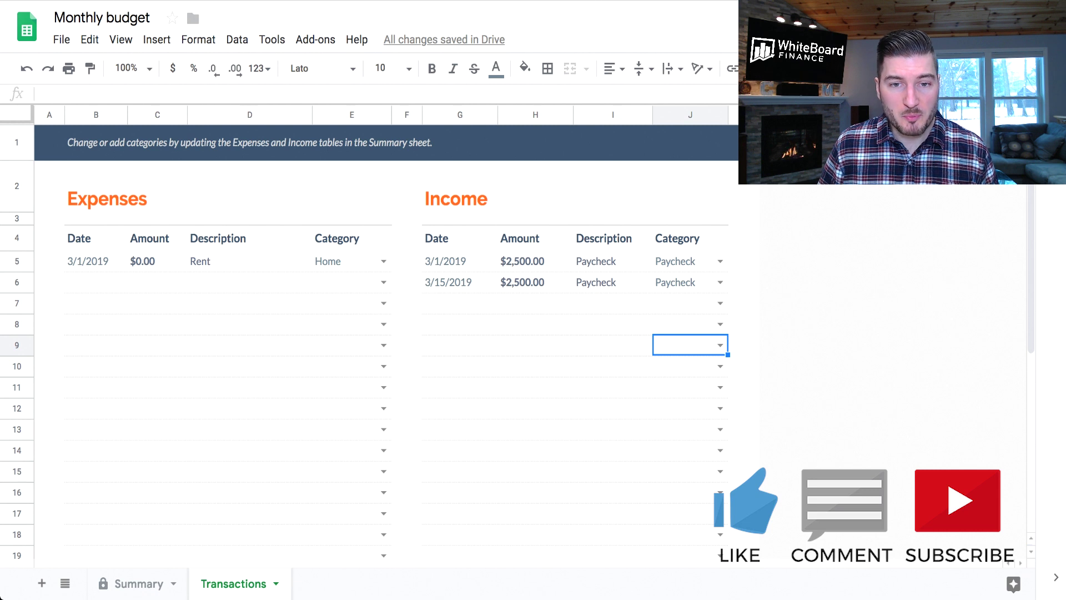
pyautogui.click(535, 261)
pyautogui.click(535, 282)
pyautogui.click(535, 303)
pyautogui.click(535, 261)
pyautogui.click(535, 282)
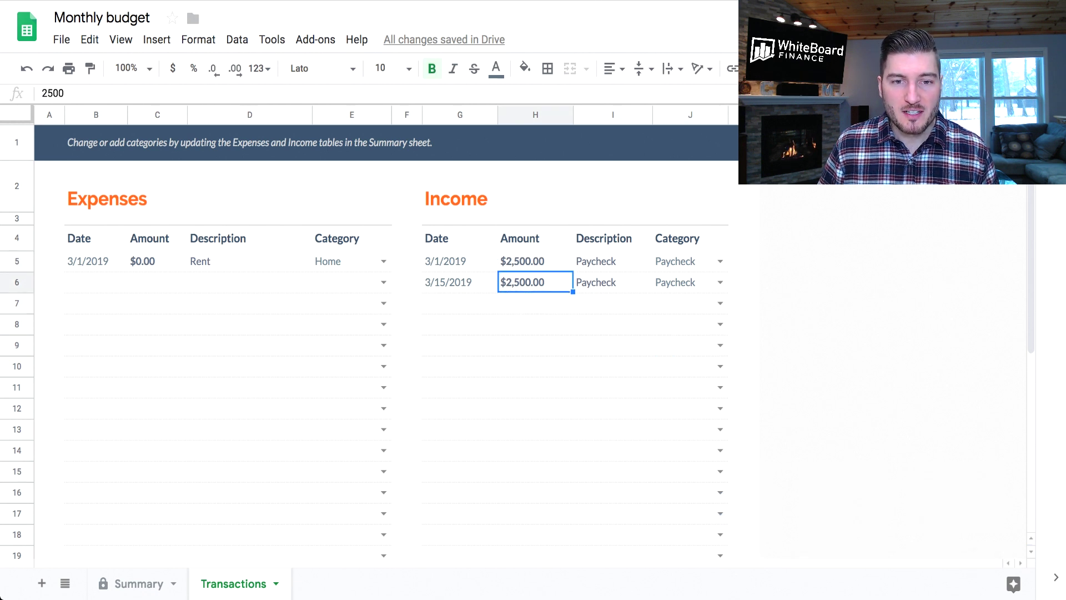
pyautogui.click(535, 303)
pyautogui.click(459, 282)
pyautogui.click(96, 282)
pyautogui.click(95, 261)
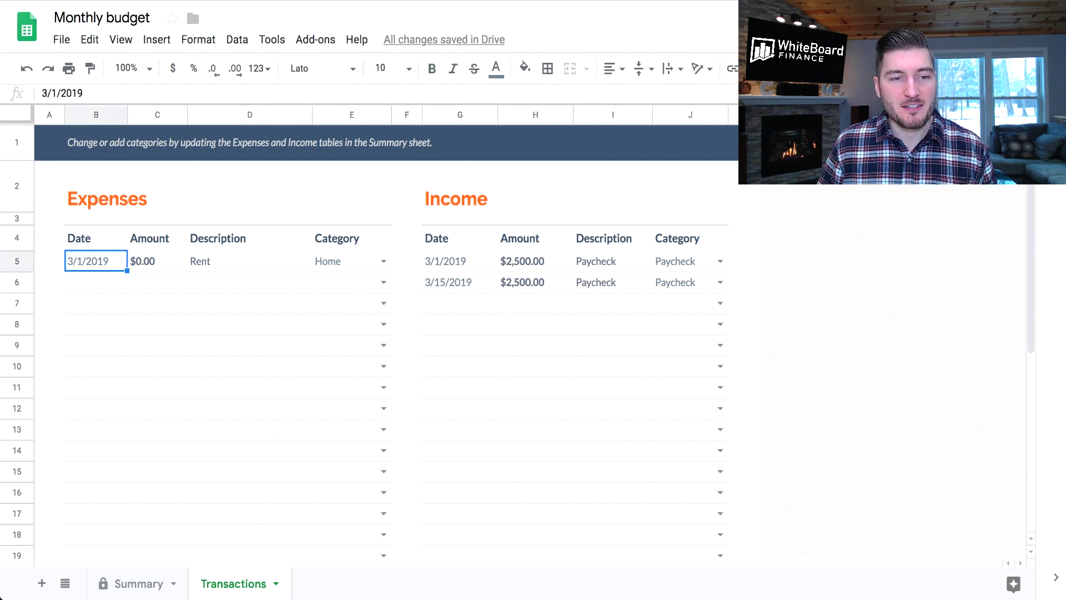
# Check the planned expenses on the Summary sheet and set the 3/1/2019 Rent transaction's amount to 1250.
pyautogui.click(157, 261)
pyautogui.click(139, 583)
pyautogui.scroll(-5, 369, 345)
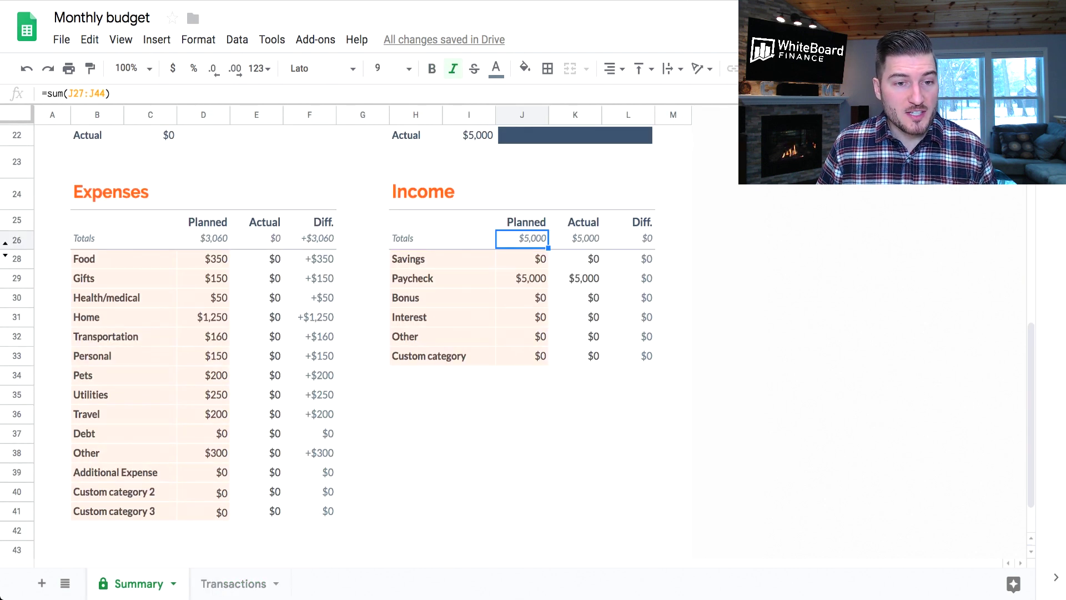
pyautogui.click(234, 583)
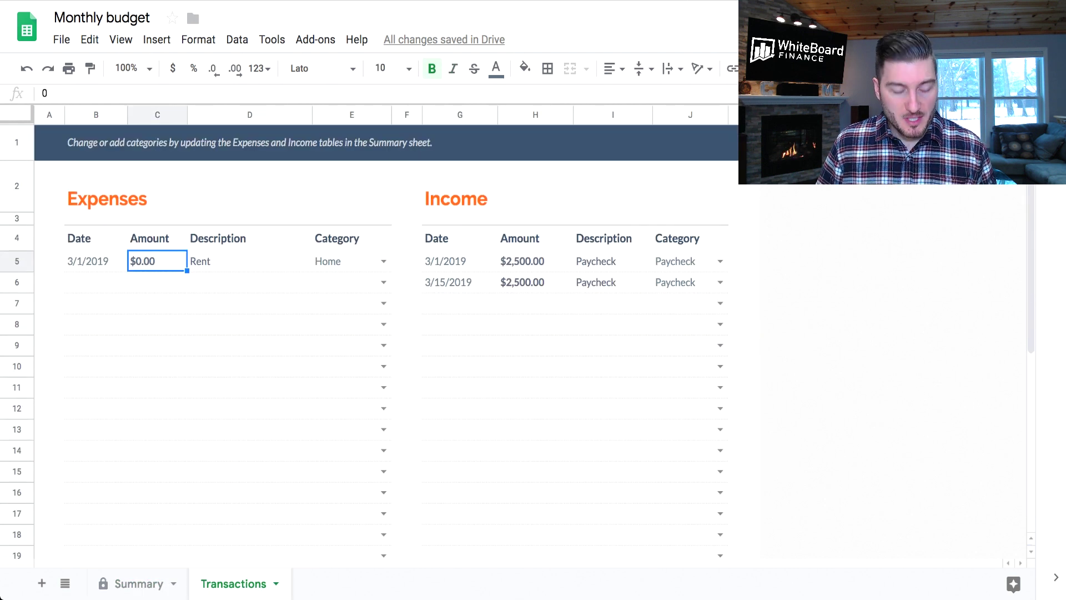
pyautogui.write('1250')
pyautogui.press('Return')
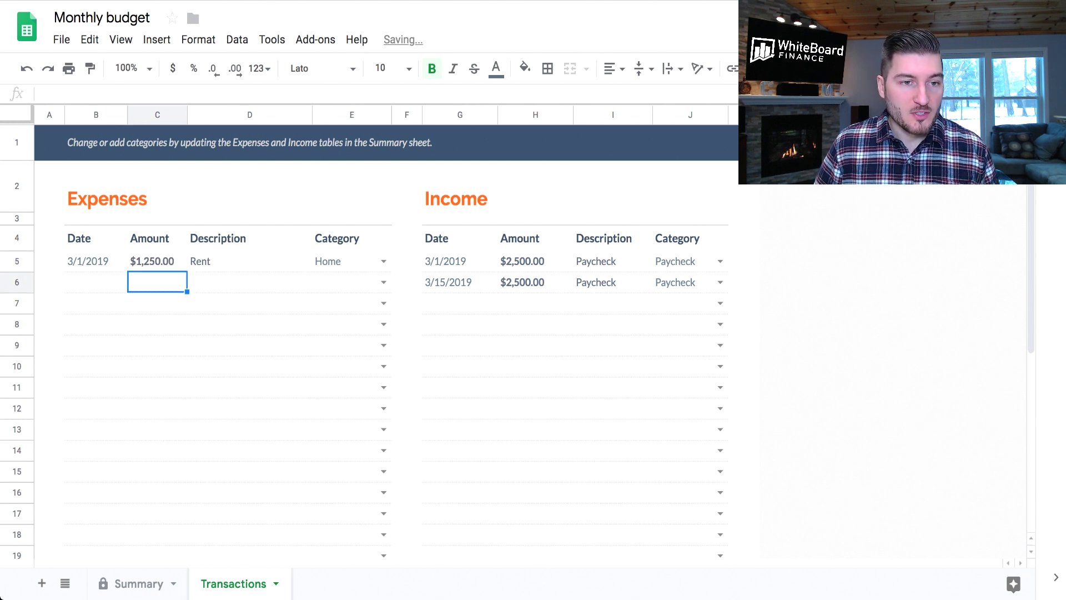
# Review the 3/1/2019 Rent transaction and the Home row's planned, actual and difference amounts on the Summary sheet, along with the savings overview.
pyautogui.click(96, 262)
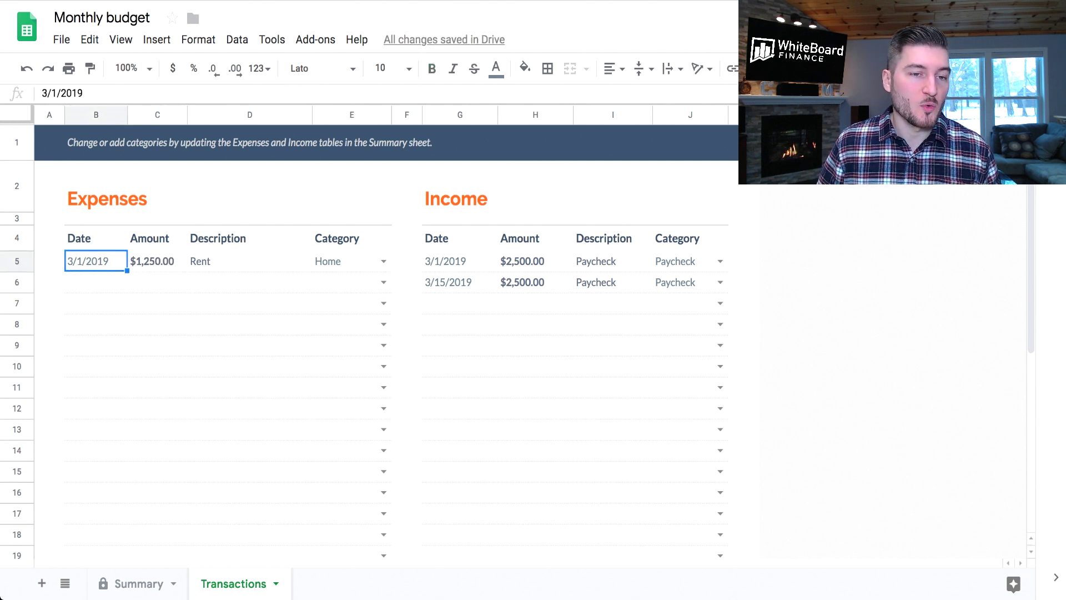
pyautogui.click(157, 261)
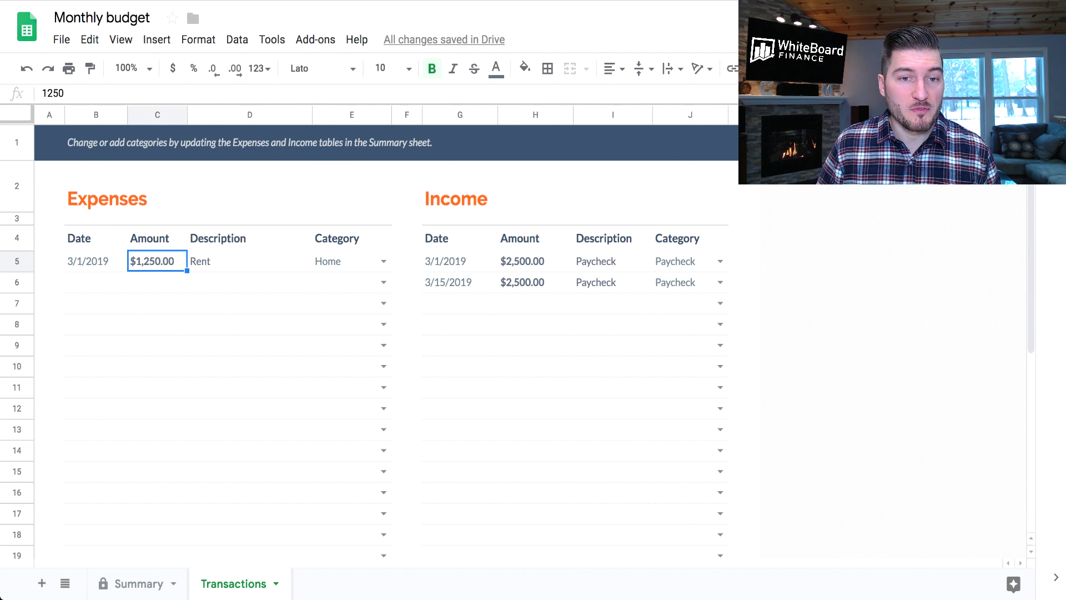
pyautogui.click(352, 261)
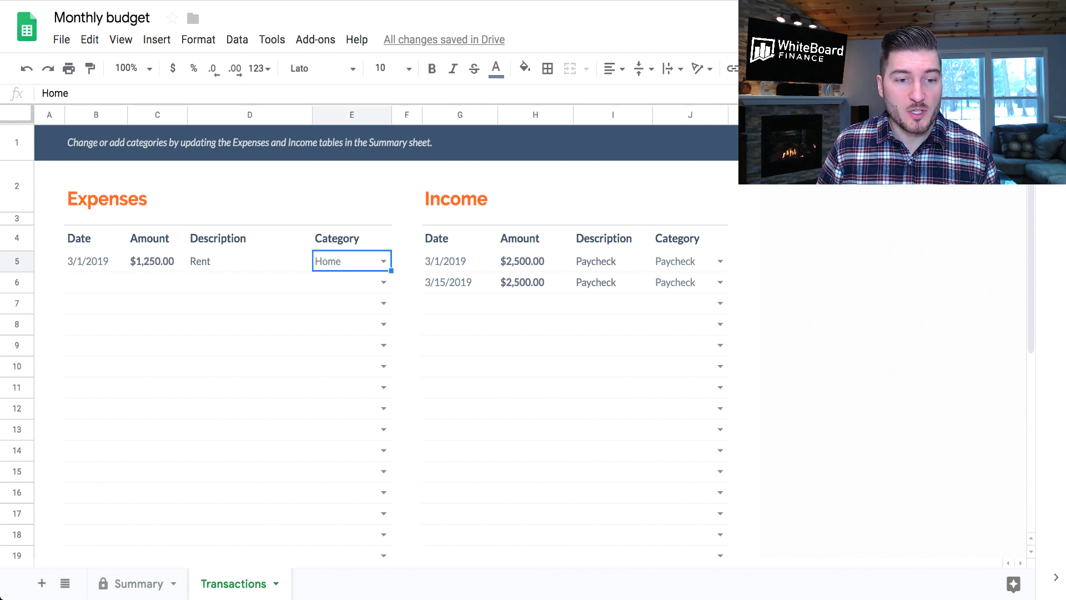
pyautogui.click(138, 583)
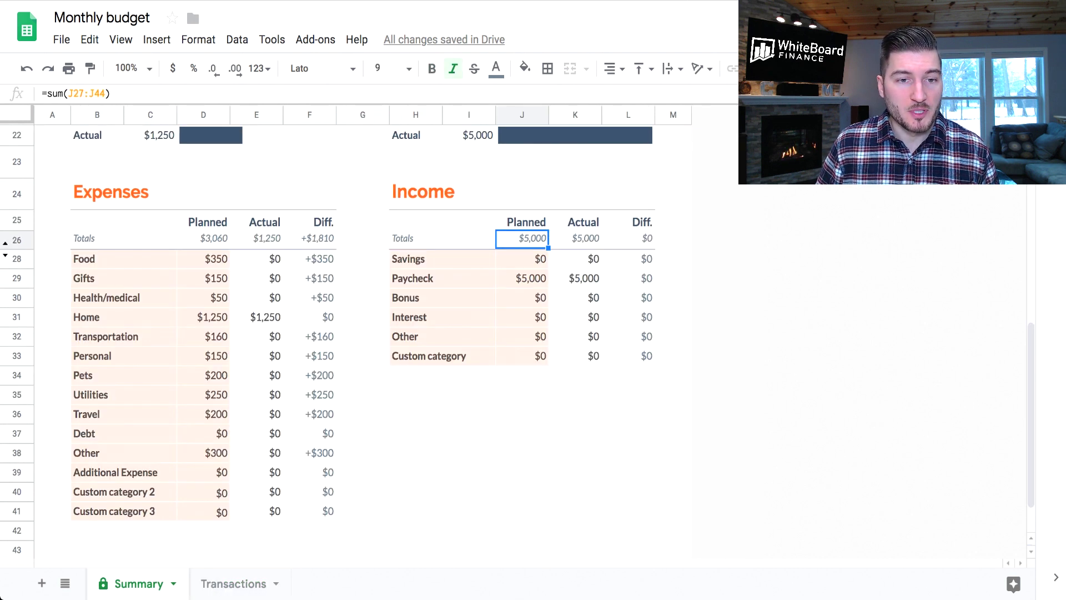
pyautogui.click(257, 316)
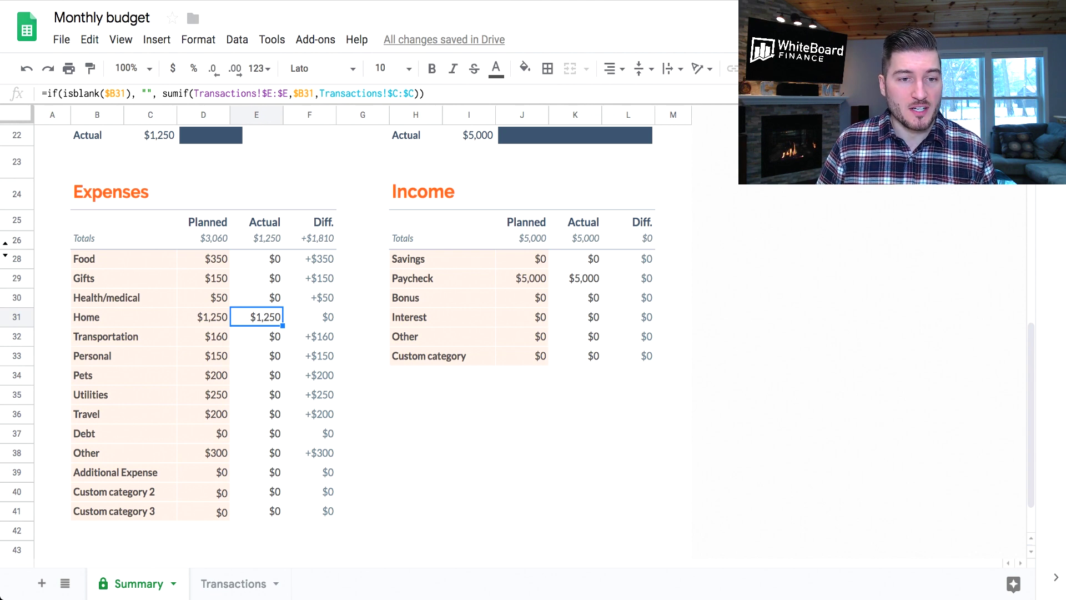
pyautogui.click(203, 317)
pyautogui.press('Right')
pyautogui.press('Right')
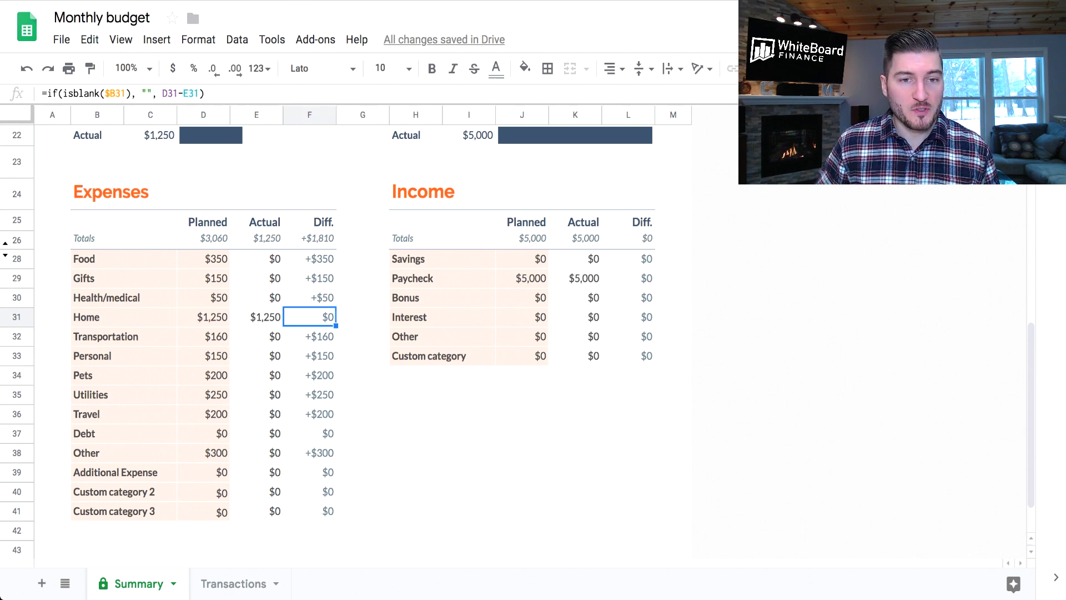
pyautogui.scroll(5, 361, 333)
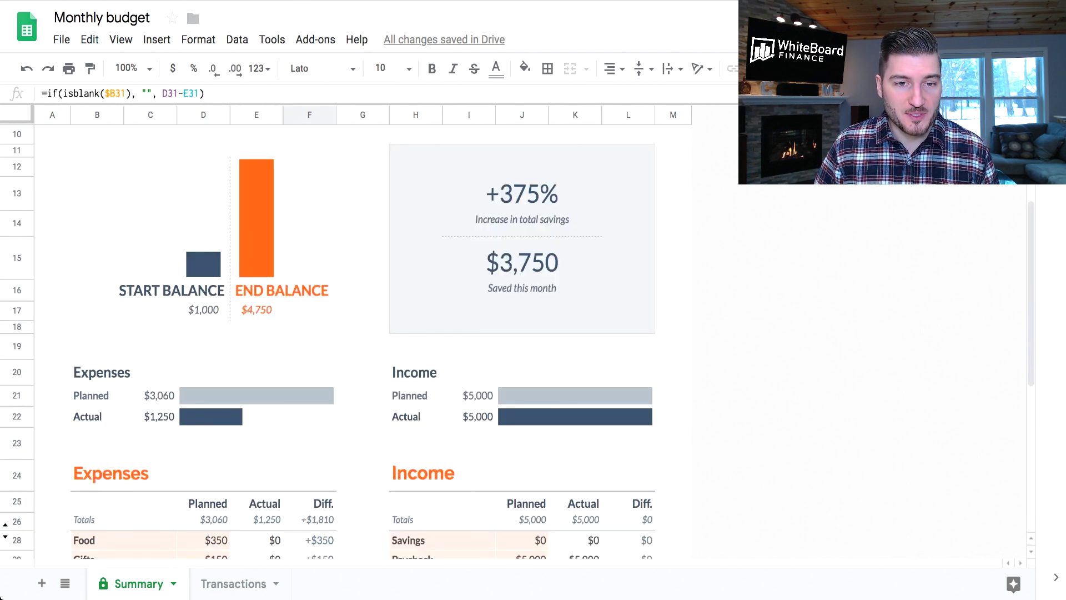
pyautogui.scroll(-5, 361, 333)
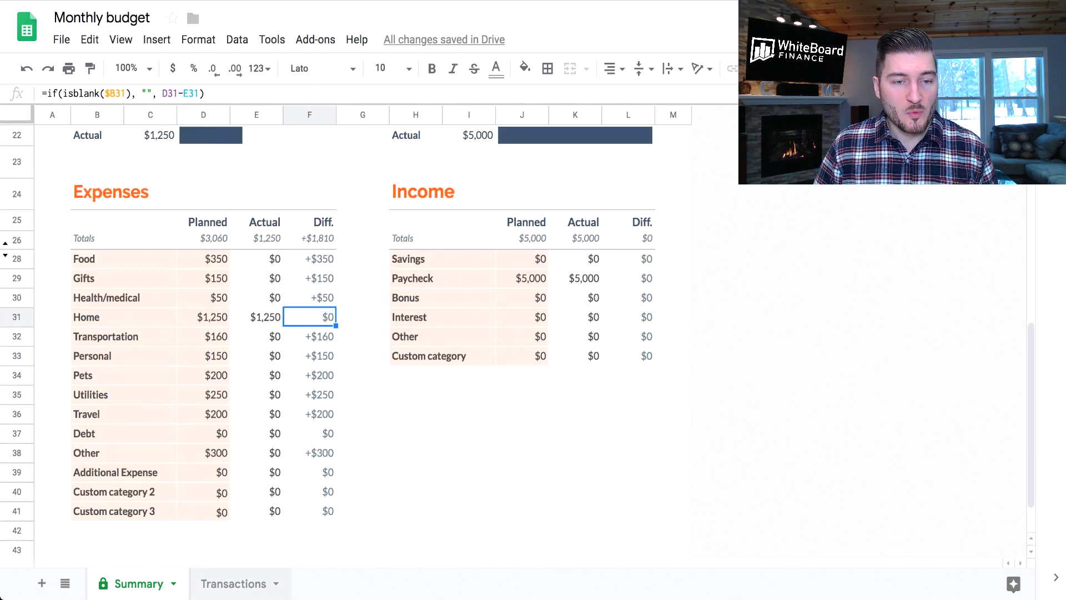
# Add an expense dated 3/2/2019 with amount 10 and description Movies below the Rent entry on the Transactions sheet.
pyautogui.hotkey('alt', 'Down')
pyautogui.click(95, 281)
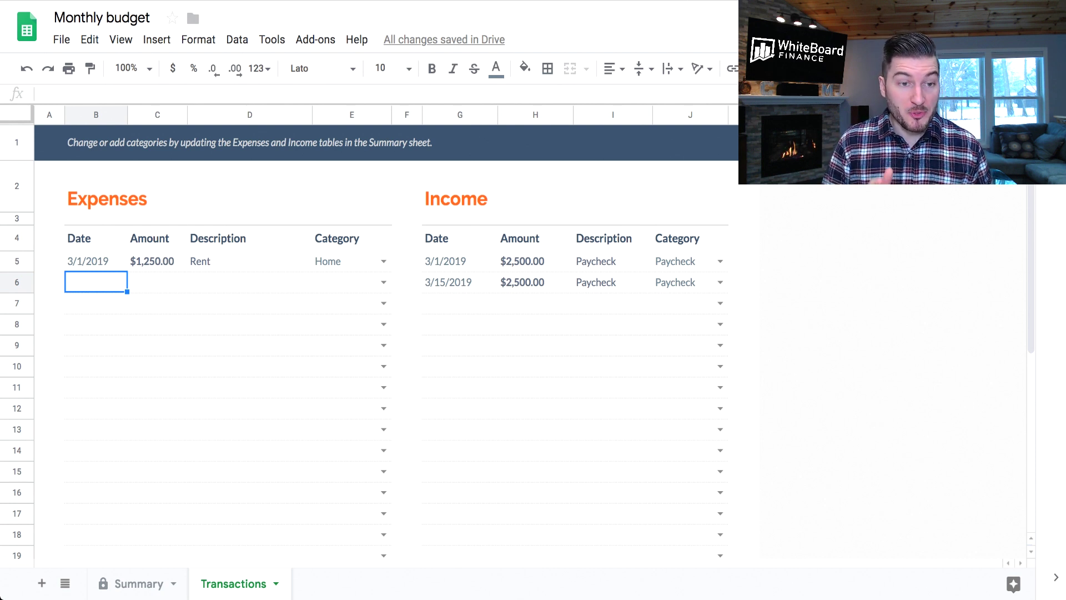
pyautogui.write('3/2/')
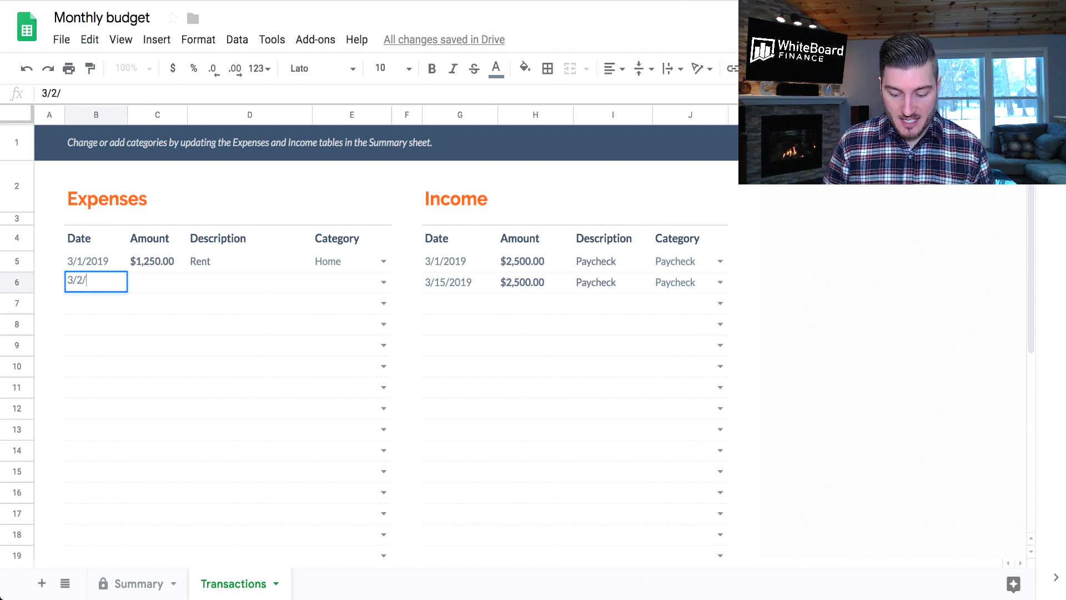
pyautogui.write('2019')
pyautogui.press('Tab')
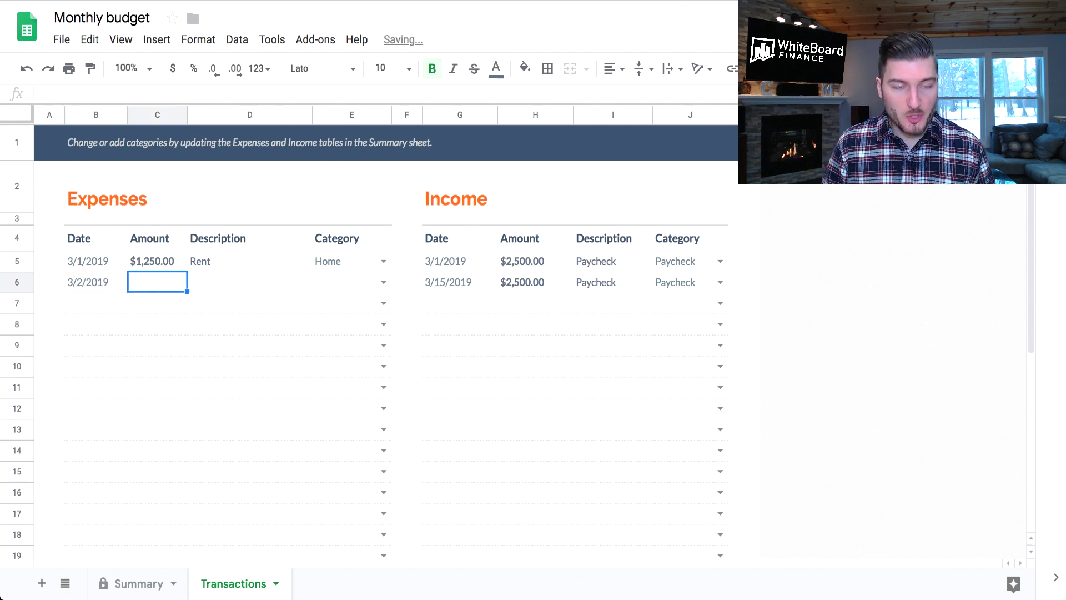
pyautogui.write('10')
pyautogui.press('Tab')
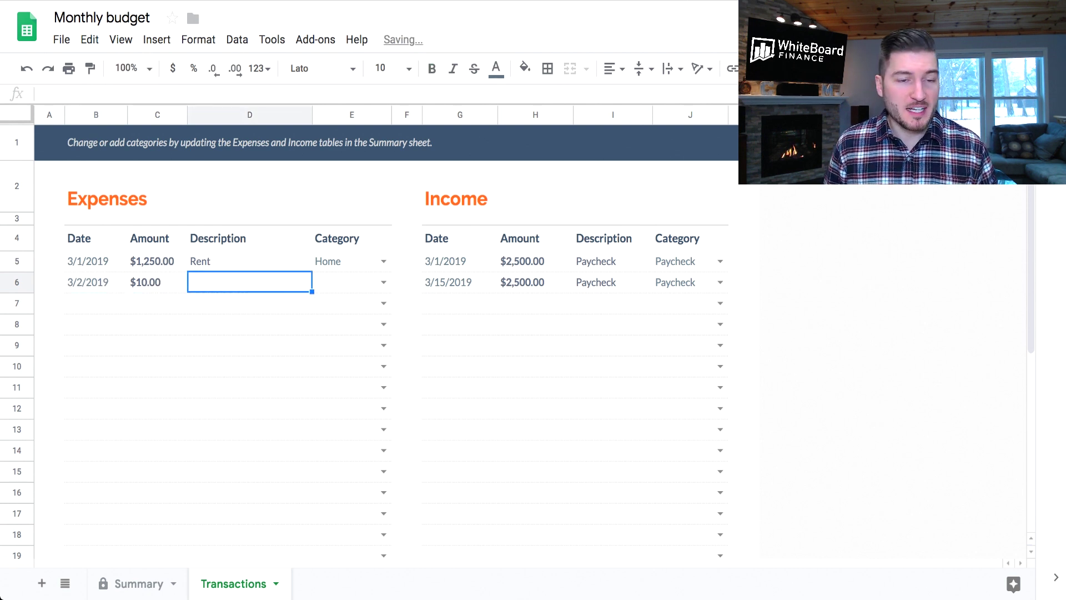
pyautogui.write('Movies')
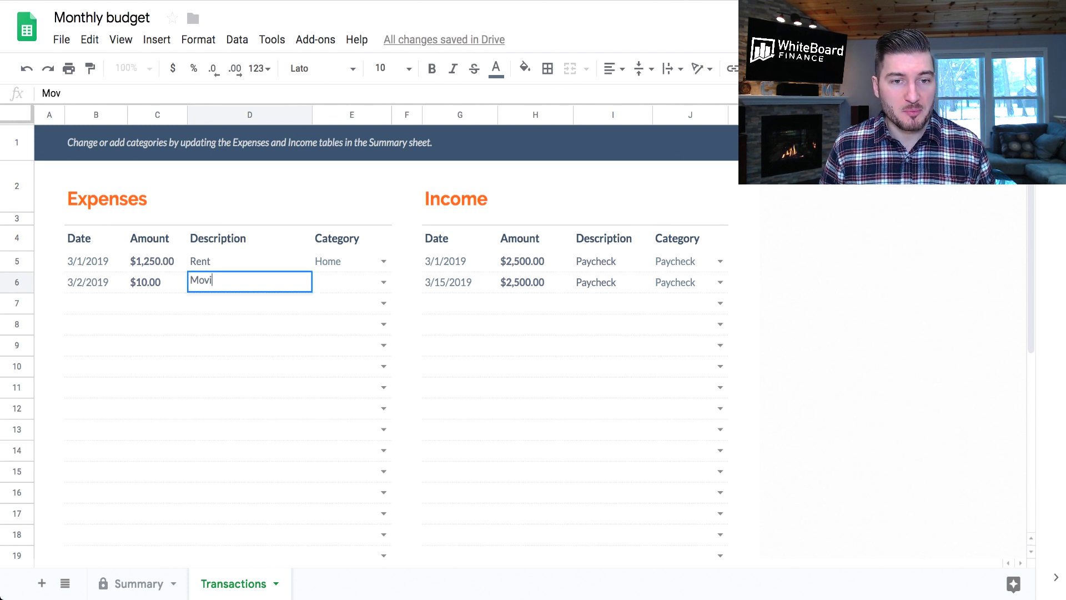
pyautogui.press('Tab')
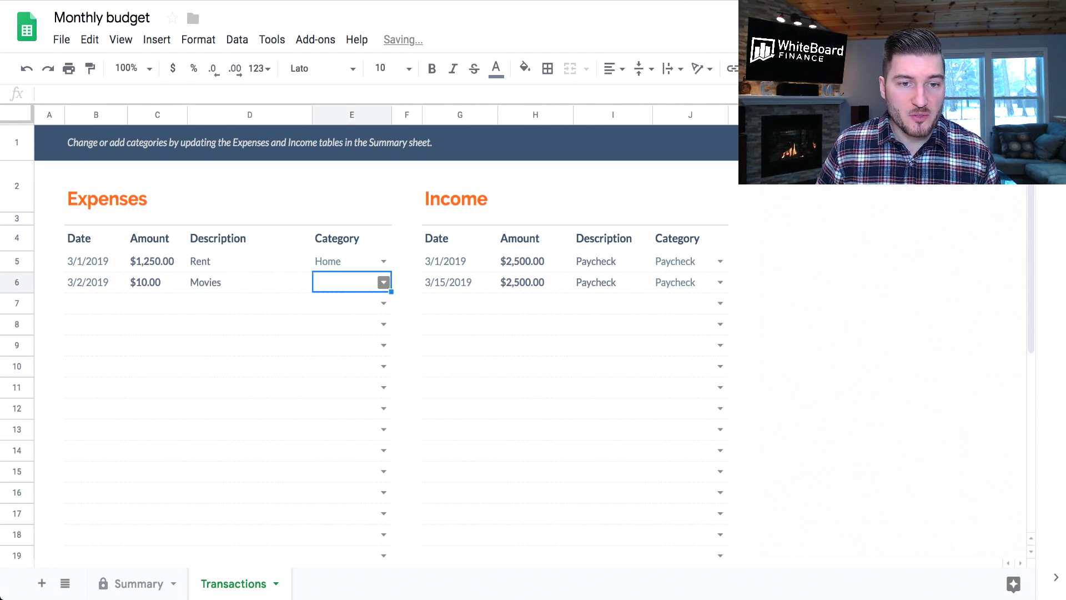
# Look through the expense categories and assign the Movies transaction to Personal.
pyautogui.click(384, 282)
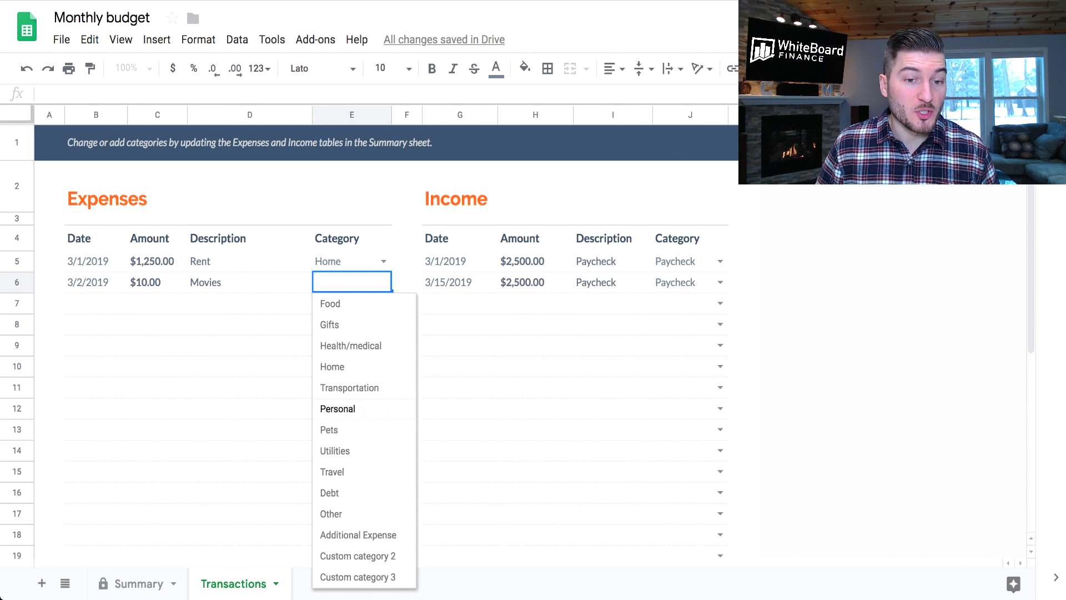
pyautogui.press('Down')
pyautogui.press('Down')
pyautogui.press('Down')
pyautogui.press('Down')
pyautogui.press('Down')
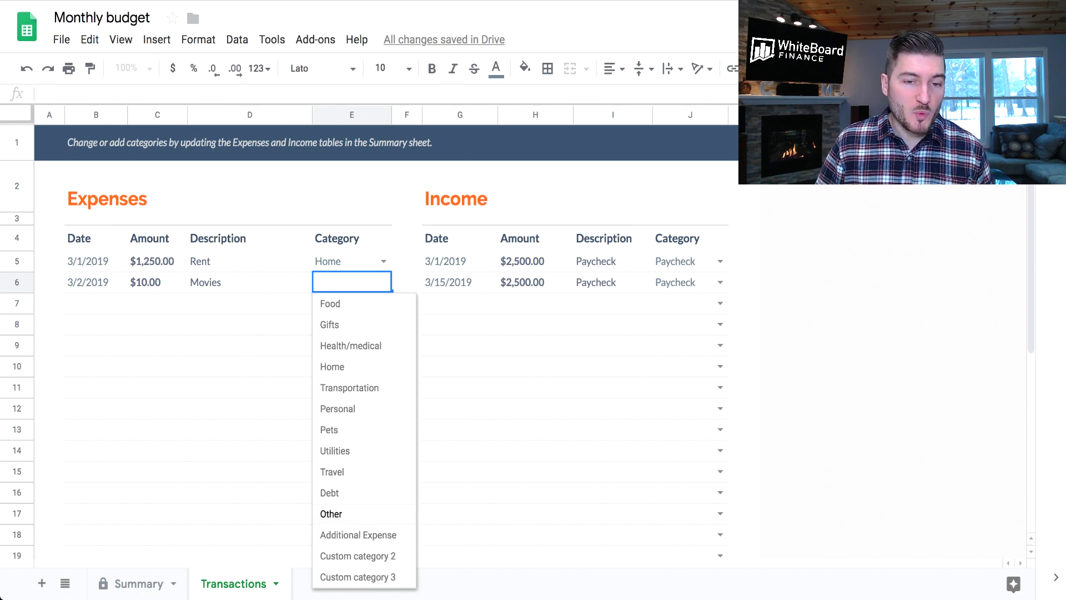
pyautogui.press('Up')
pyautogui.press('Down')
pyautogui.press('Down')
pyautogui.press('Down')
pyautogui.press('Down')
pyautogui.press('Up')
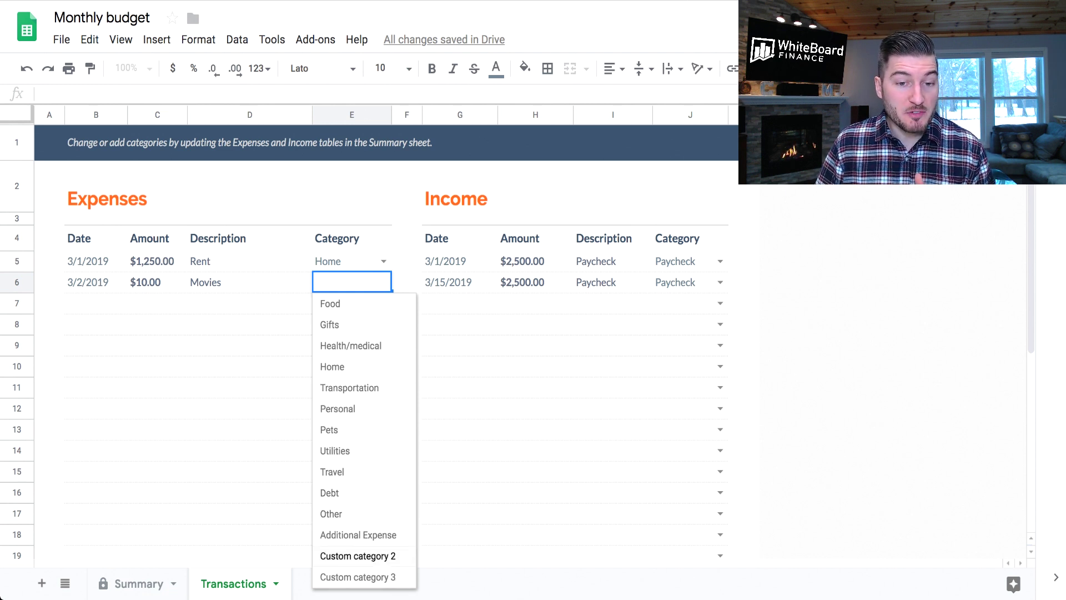
pyautogui.press('Up')
pyautogui.press('Up')
pyautogui.press('Up')
pyautogui.press('Up')
pyautogui.press('Up')
pyautogui.press('Up')
pyautogui.press('Up')
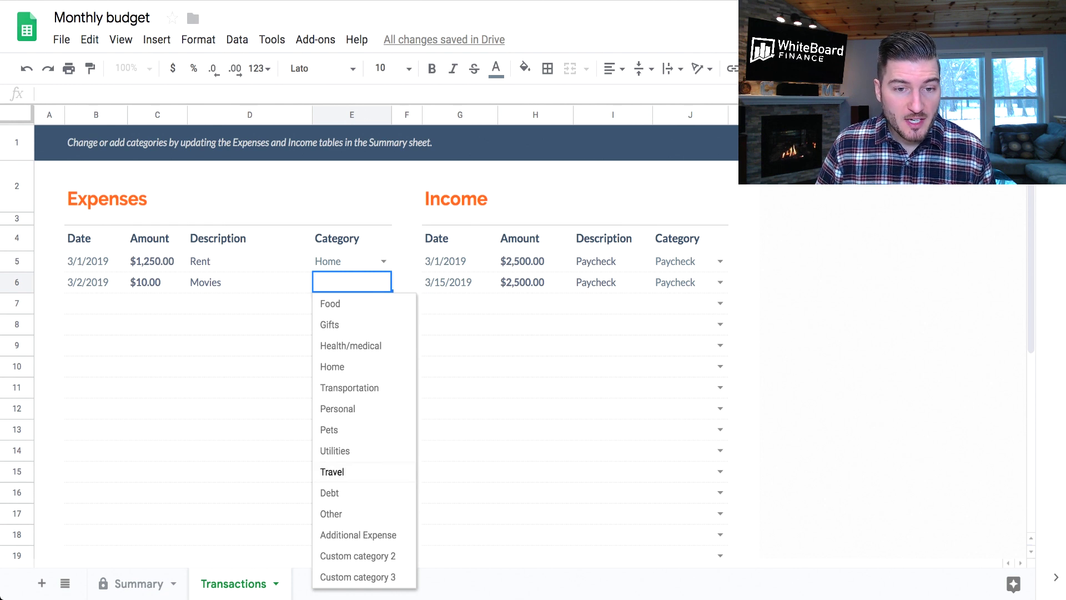
pyautogui.click(351, 408)
pyautogui.click(157, 366)
# Check the Personal row's planned, actual and difference amounts on the Summary sheet against the Movies expense.
pyautogui.click(139, 583)
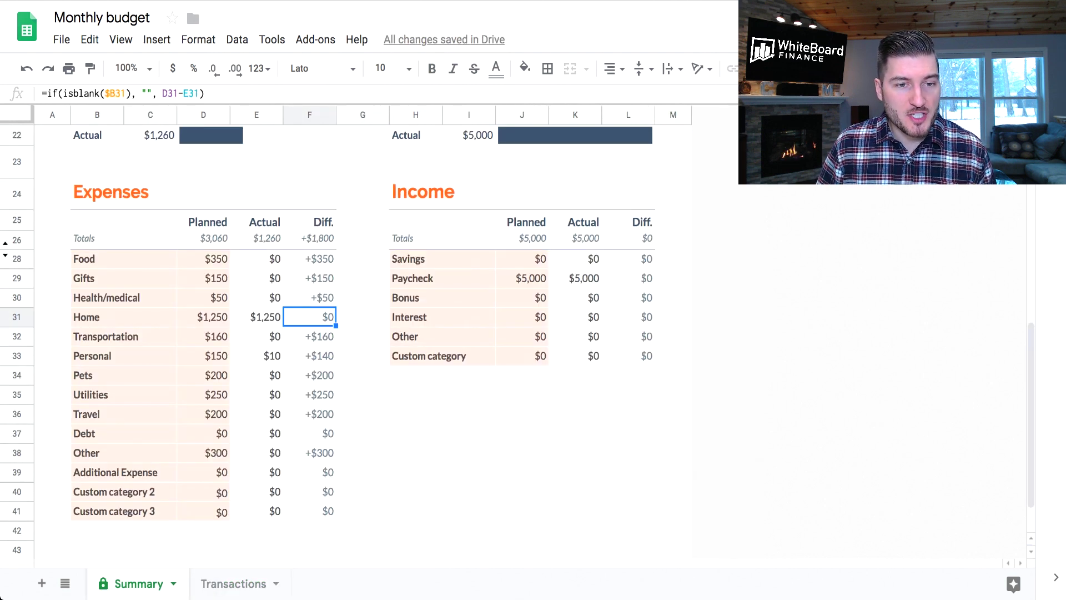
pyautogui.click(203, 356)
pyautogui.click(256, 355)
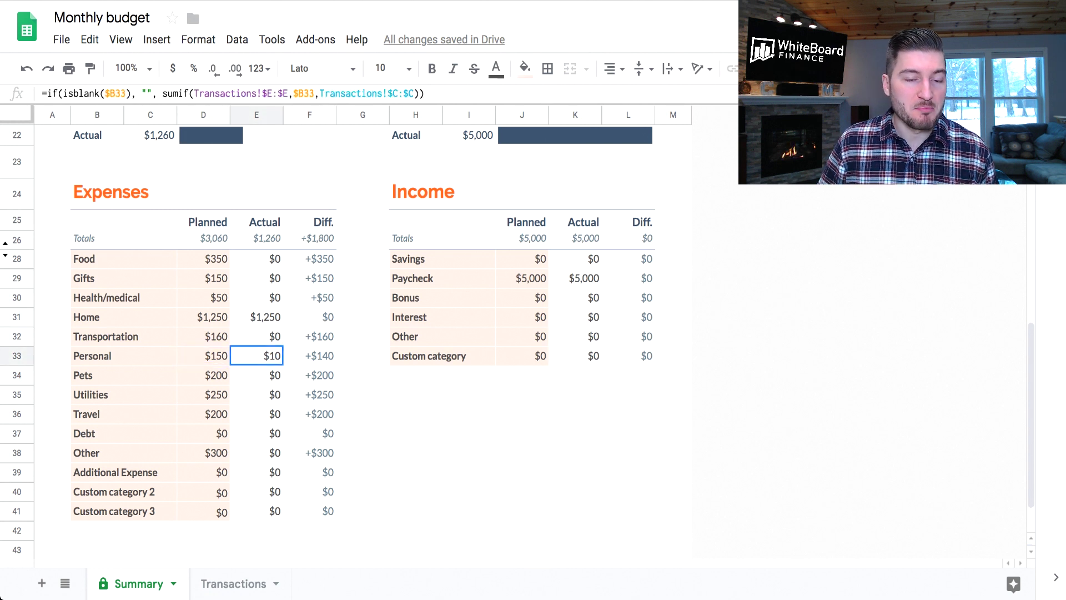
pyautogui.click(309, 356)
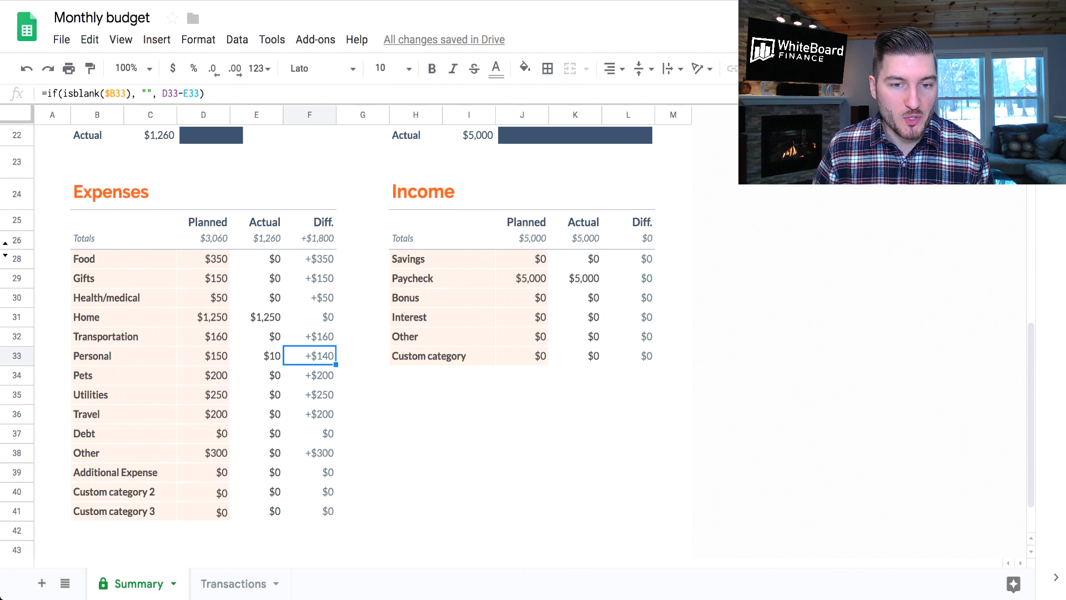
# Add an expense dated 3/3/2019 on the Transactions sheet with amount 600, description iPad and category Personal.
pyautogui.click(234, 584)
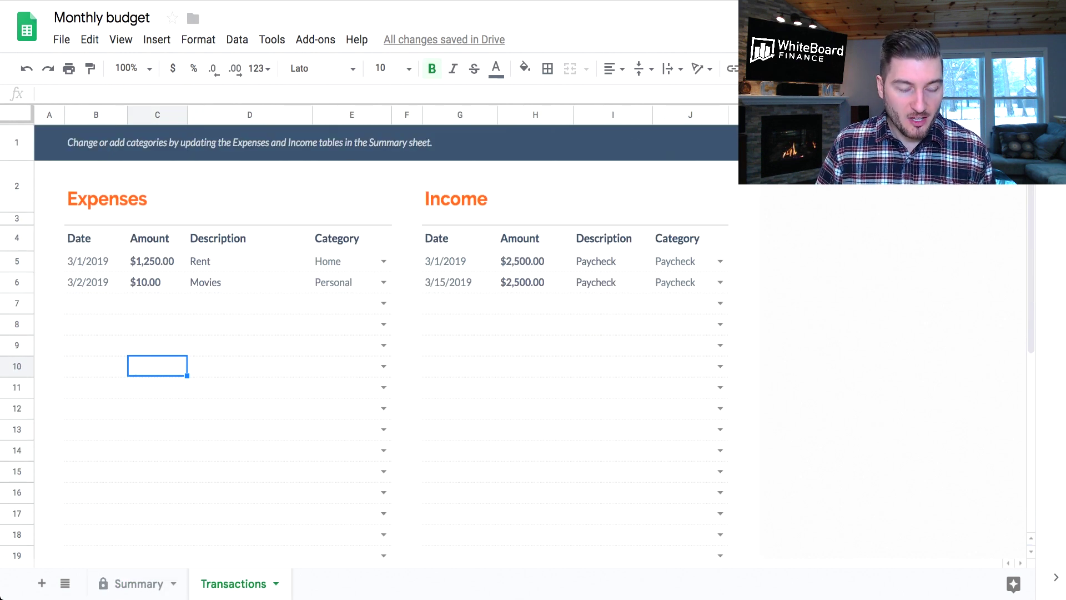
pyautogui.click(96, 303)
pyautogui.write('3/')
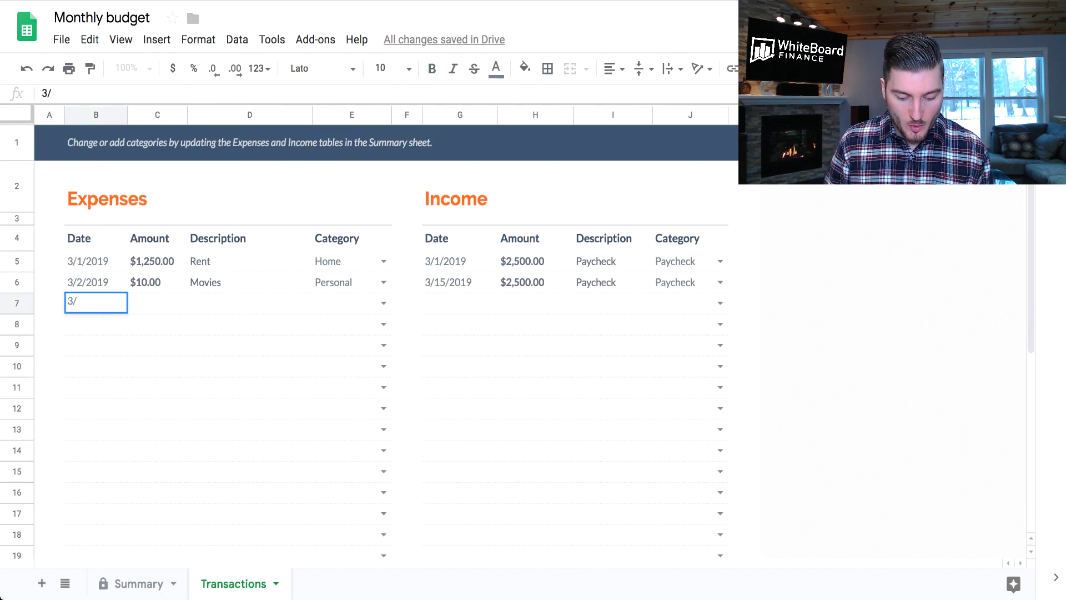
pyautogui.write('3/2019')
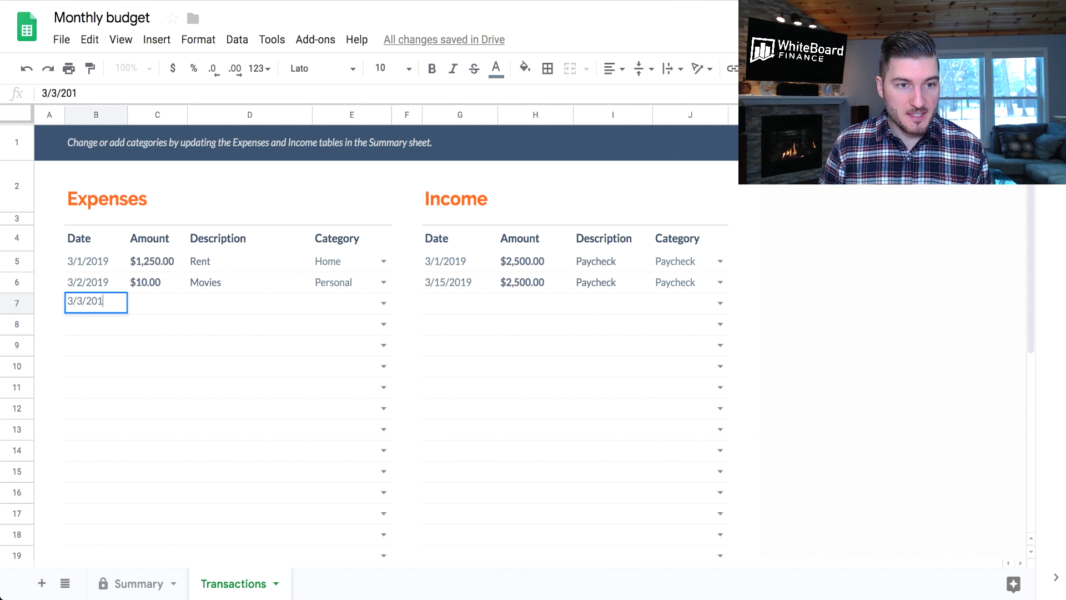
pyautogui.press('Tab')
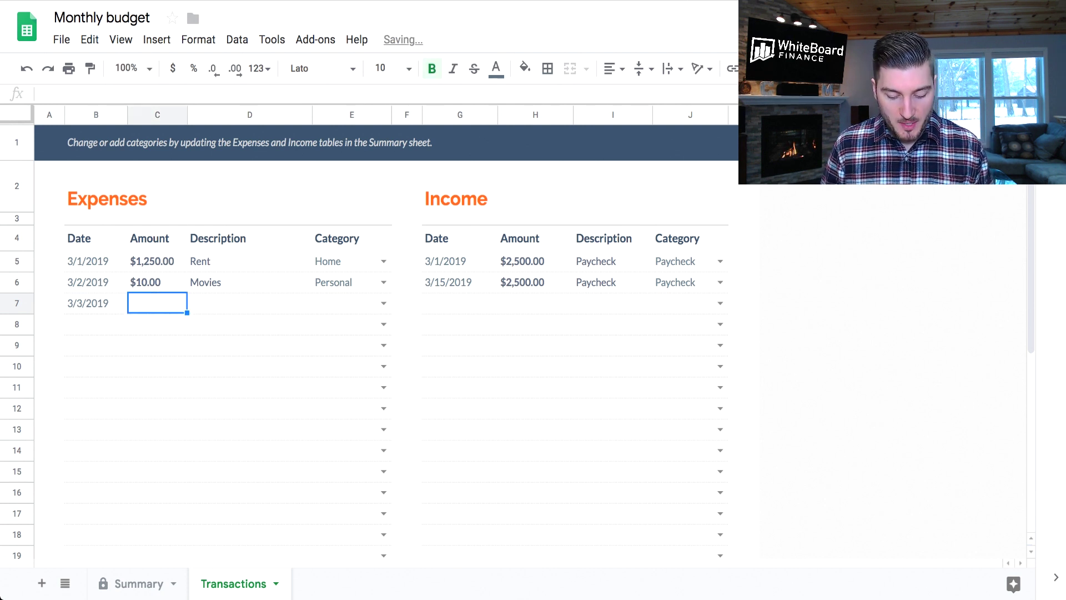
pyautogui.write('600')
pyautogui.press('Tab')
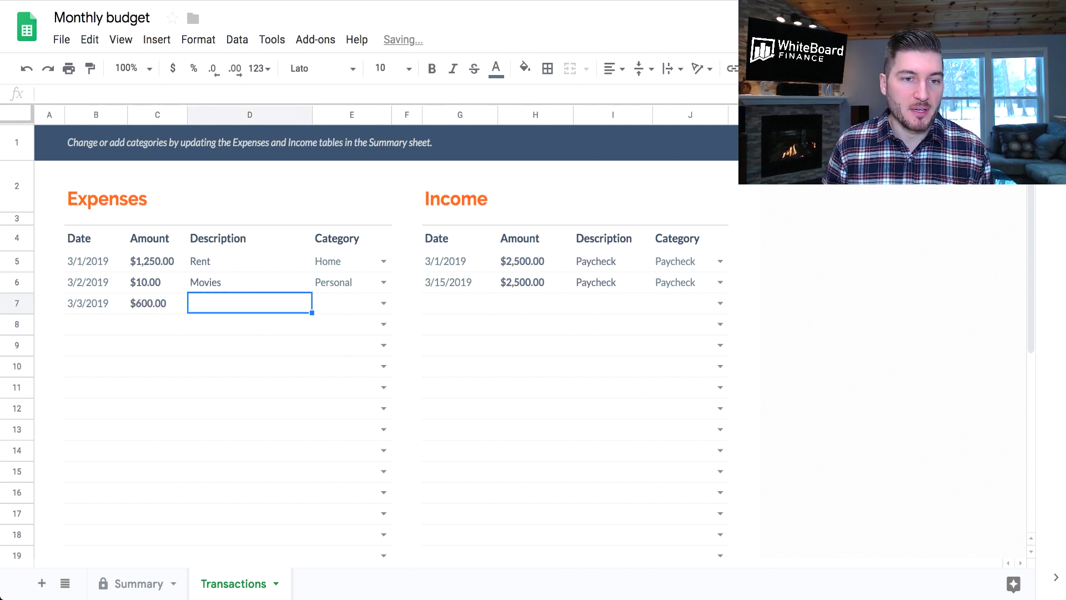
pyautogui.write('iPad')
pyautogui.press('Tab')
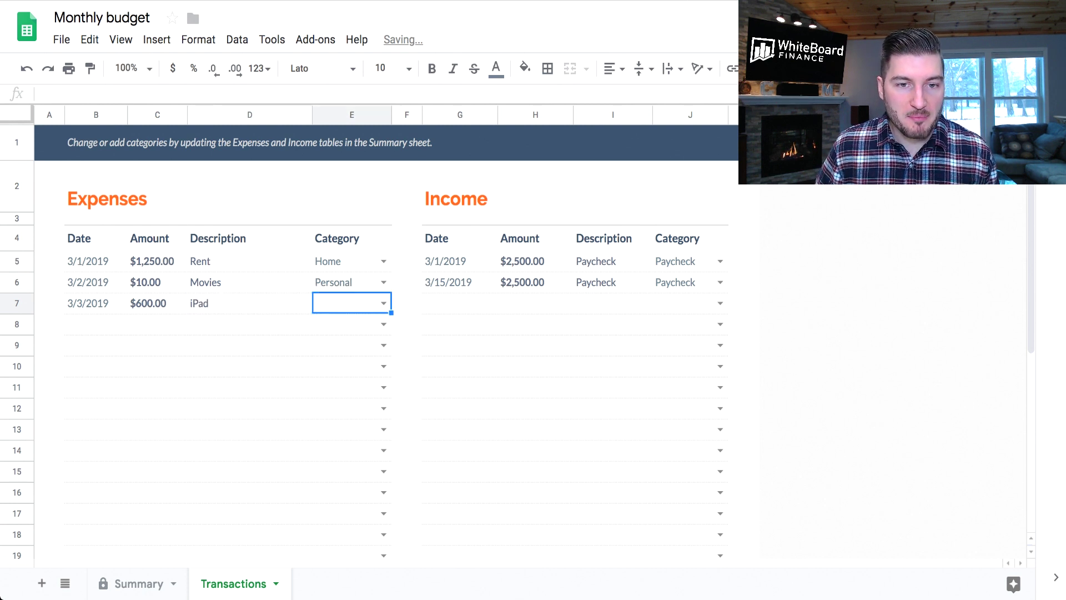
pyautogui.click(383, 303)
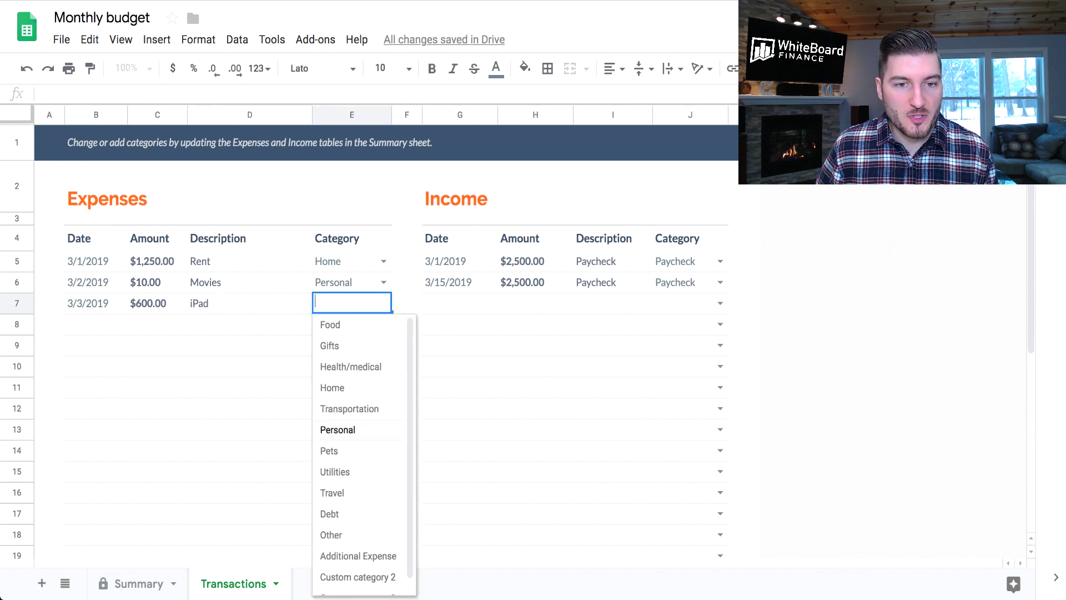
pyautogui.click(338, 429)
pyautogui.click(157, 450)
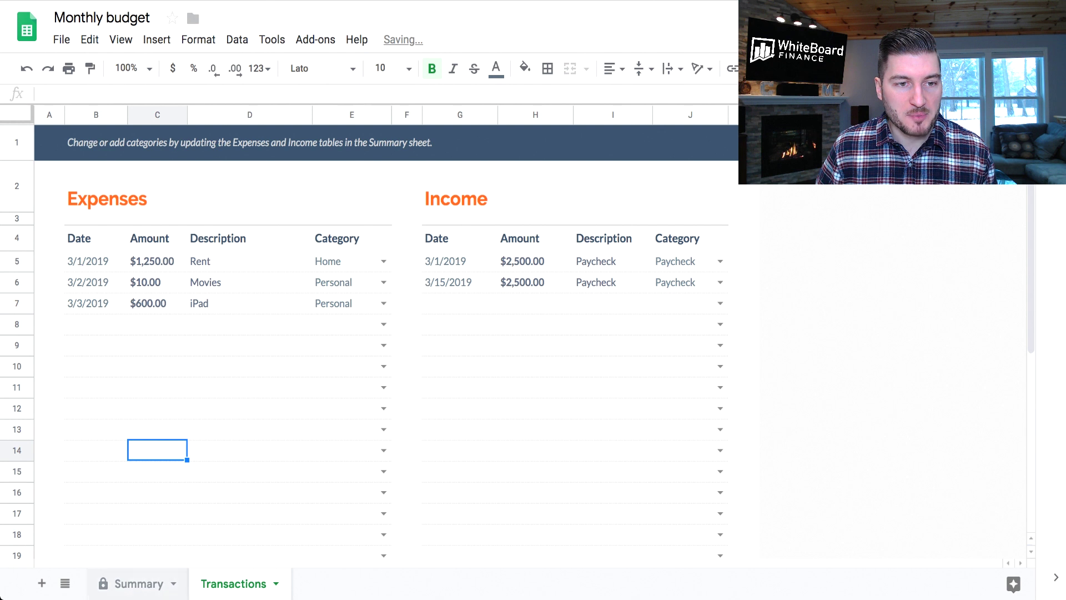
# Compare the Personal row's planned, actual and difference amounts on the Summary sheet after the iPad purchase and return to the Transactions sheet.
pyautogui.click(137, 583)
pyautogui.click(256, 355)
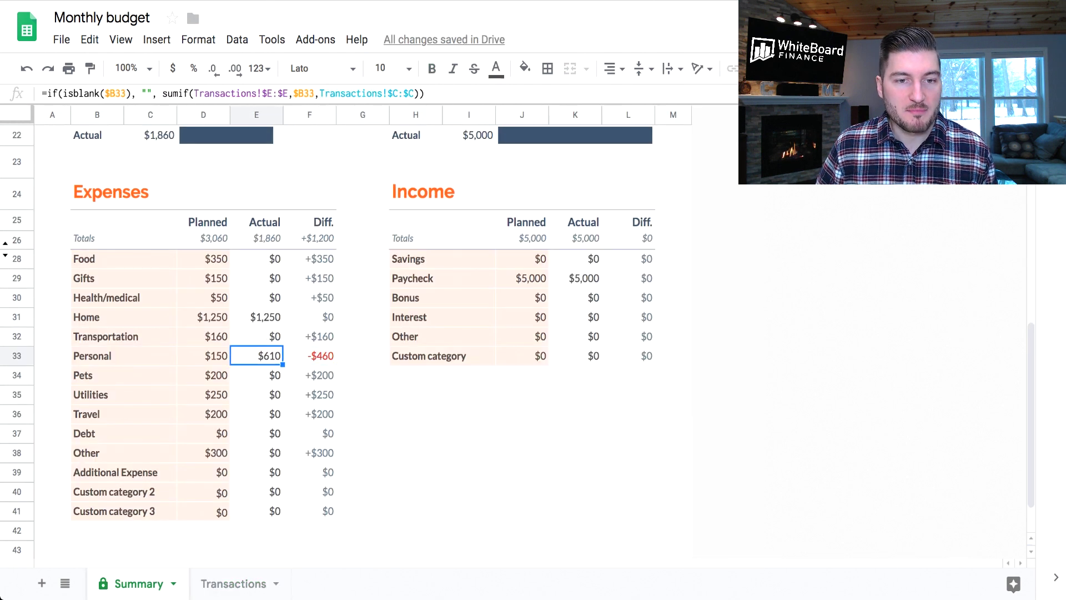
pyautogui.click(310, 356)
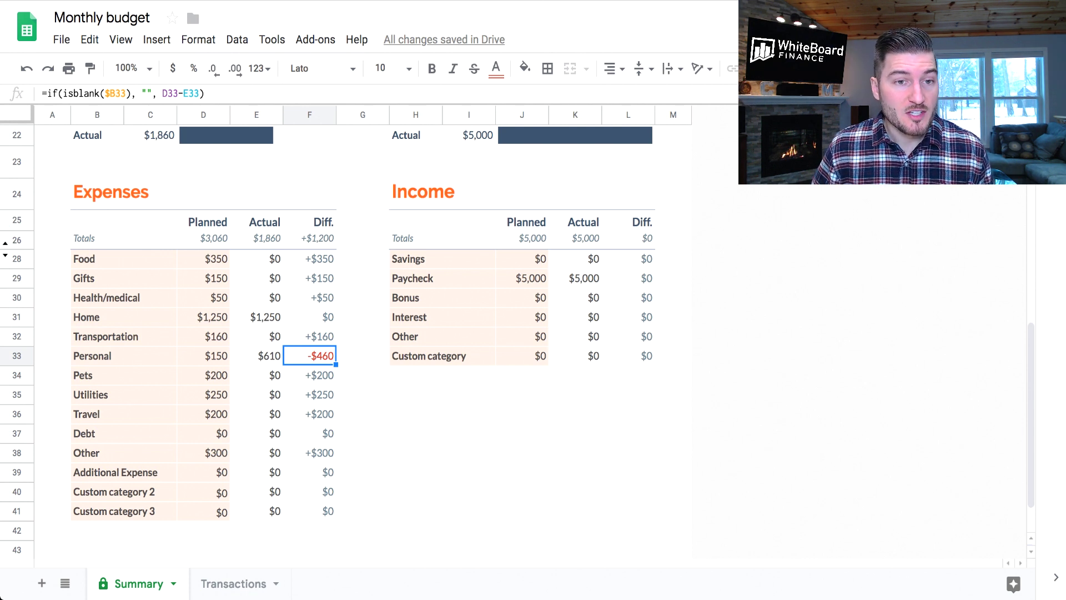
pyautogui.click(204, 356)
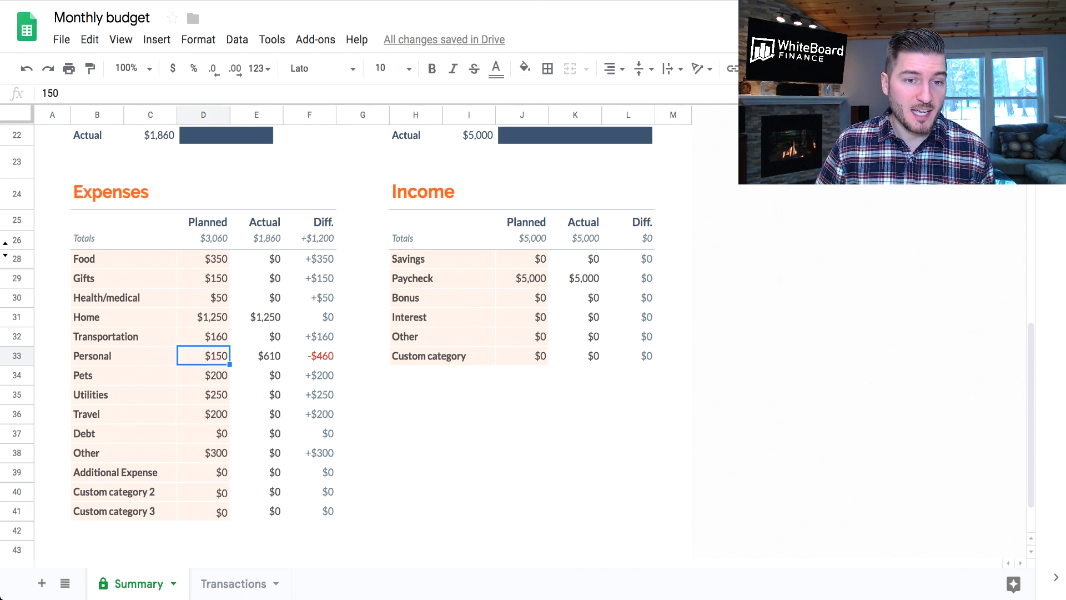
pyautogui.click(256, 355)
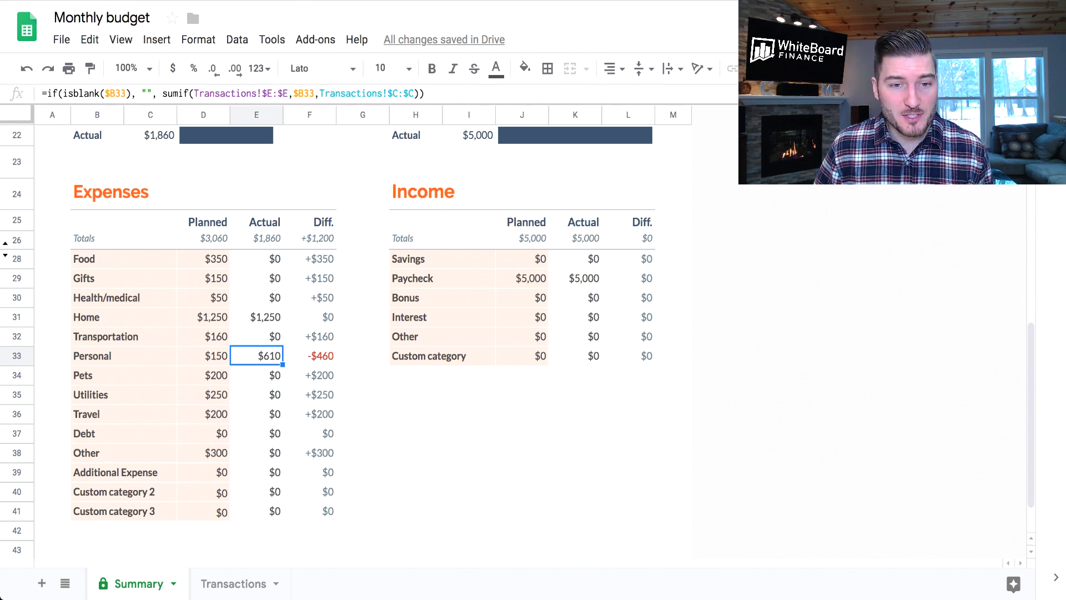
pyautogui.click(309, 355)
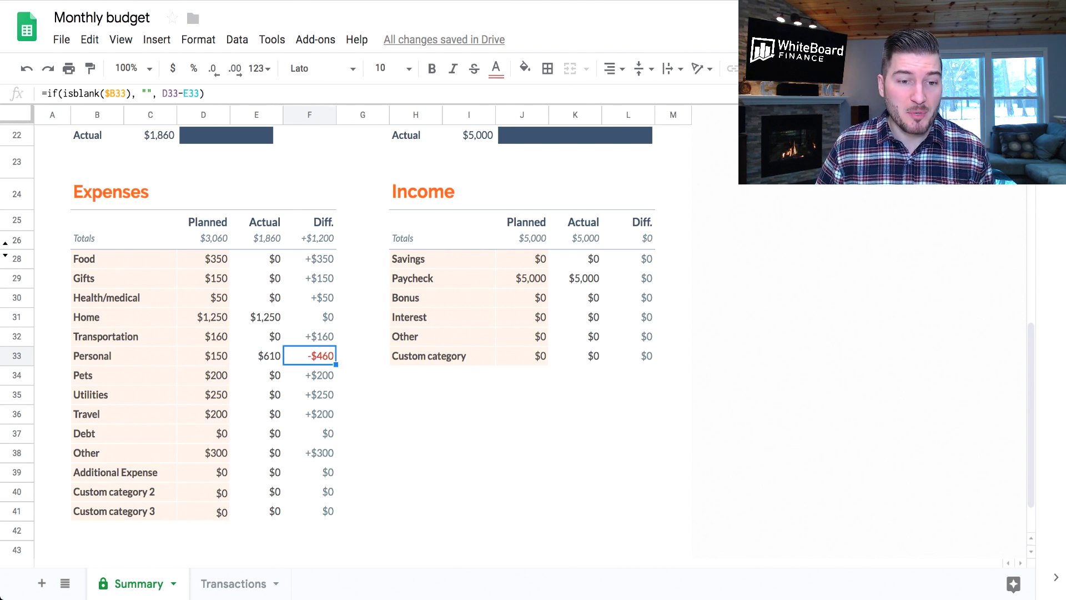
pyautogui.click(233, 584)
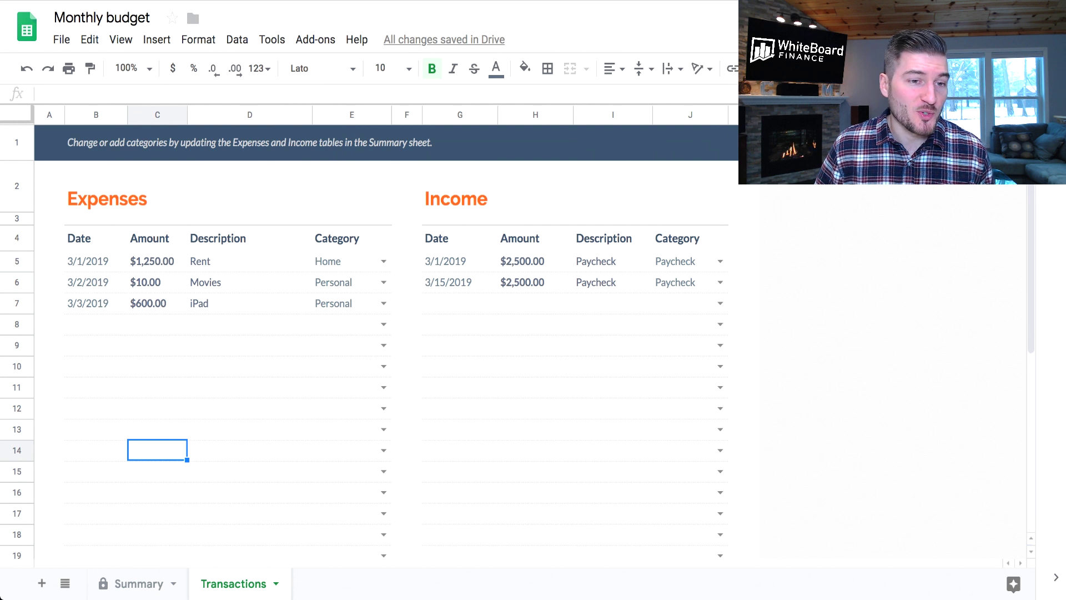
# Examine the end balance chart, the increase in total savings and the amount saved this month on the Summary sheet.
pyautogui.click(95, 324)
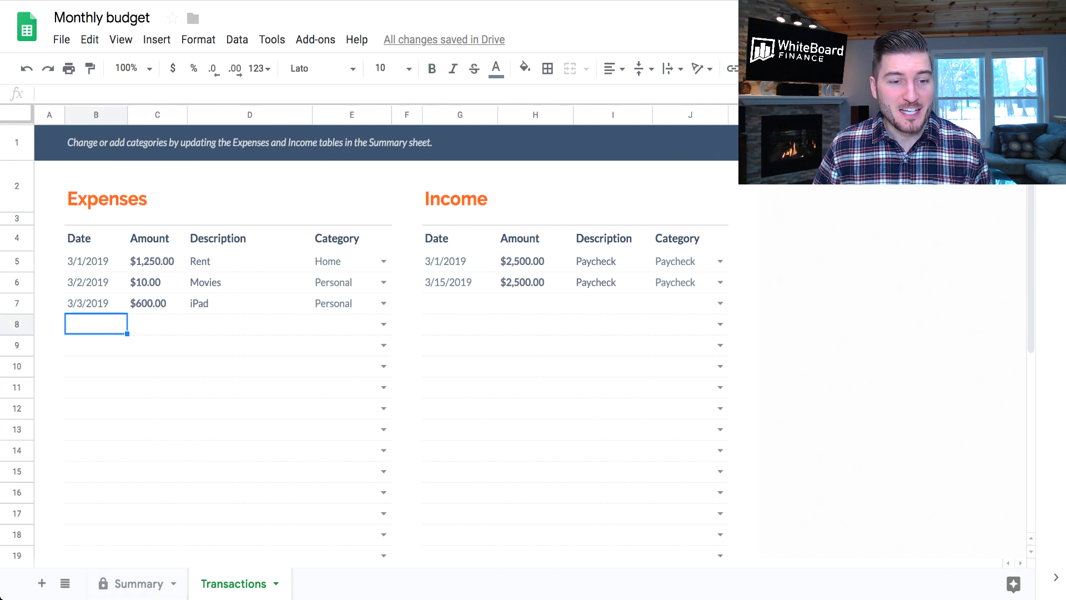
pyautogui.hotkey('ctrl', 'pageup')
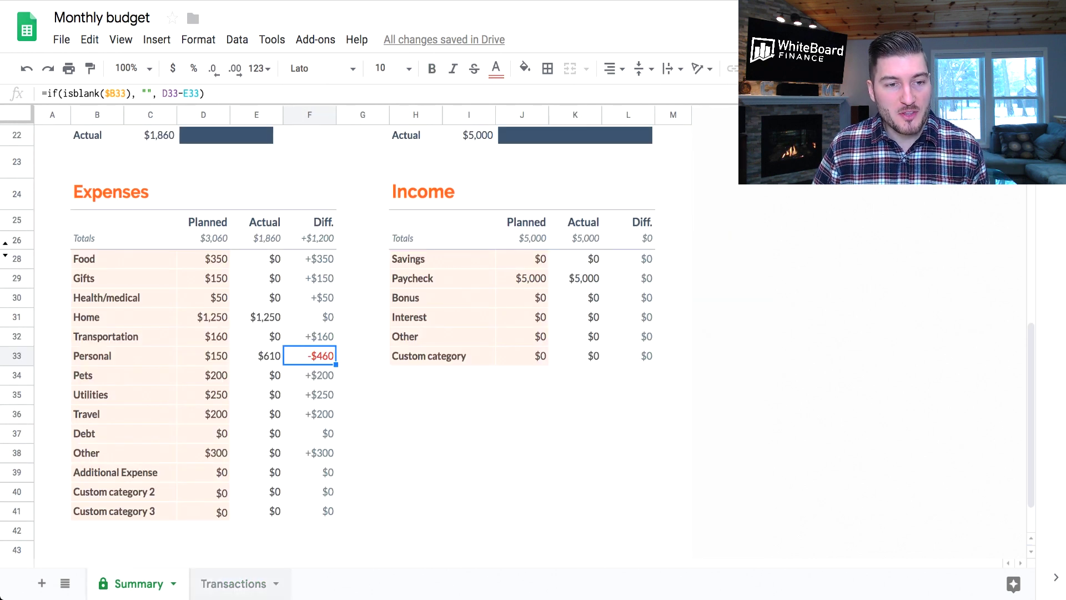
pyautogui.hotkey('ctrl', 'pagedown')
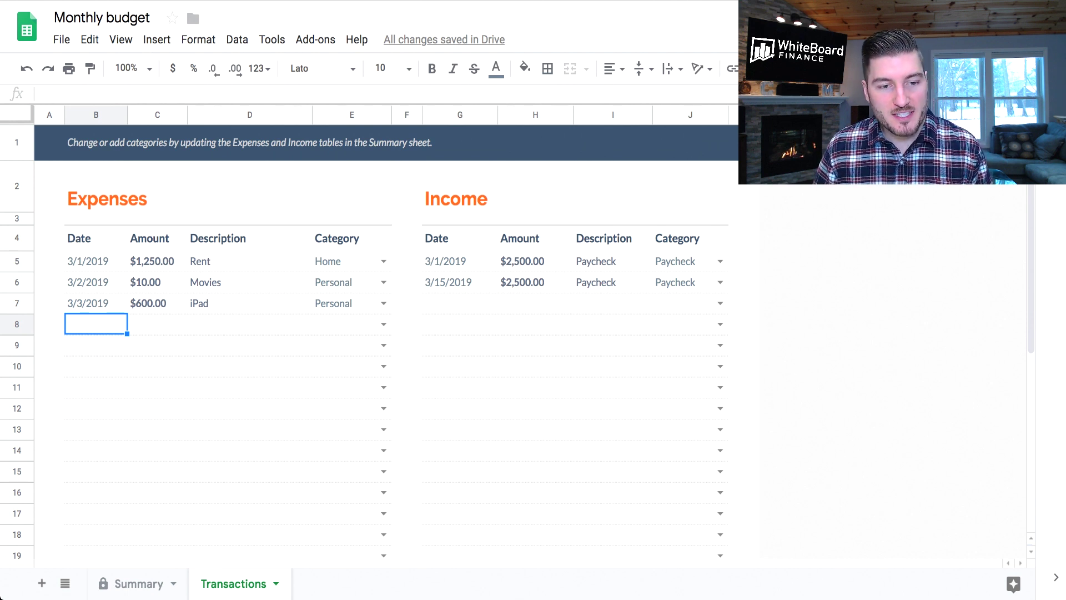
pyautogui.hotkey('ctrl', 'pageup')
pyautogui.scroll(5, 362, 333)
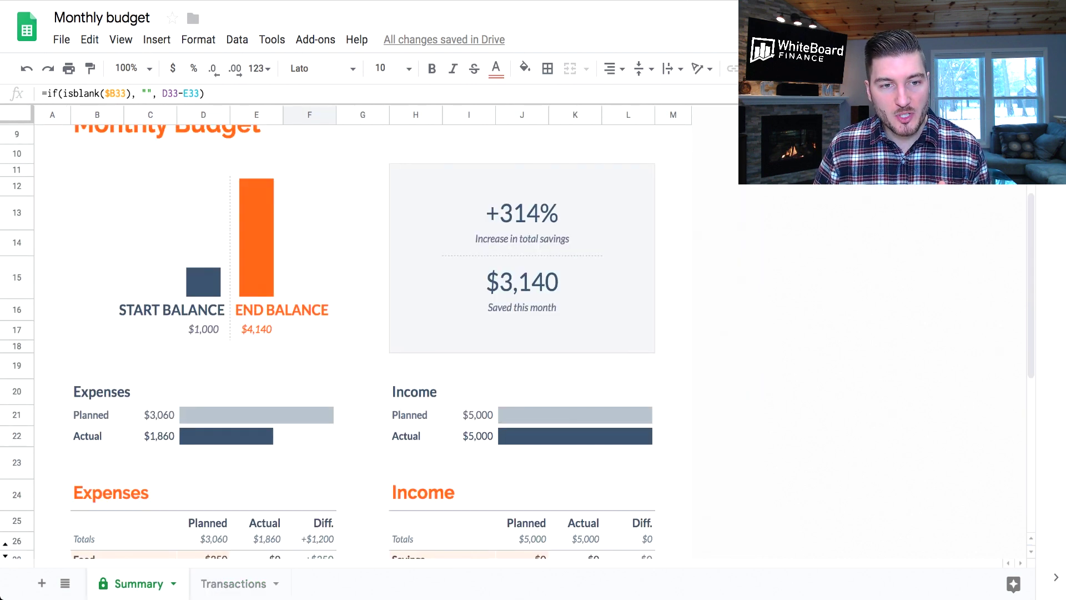
pyautogui.click(256, 237)
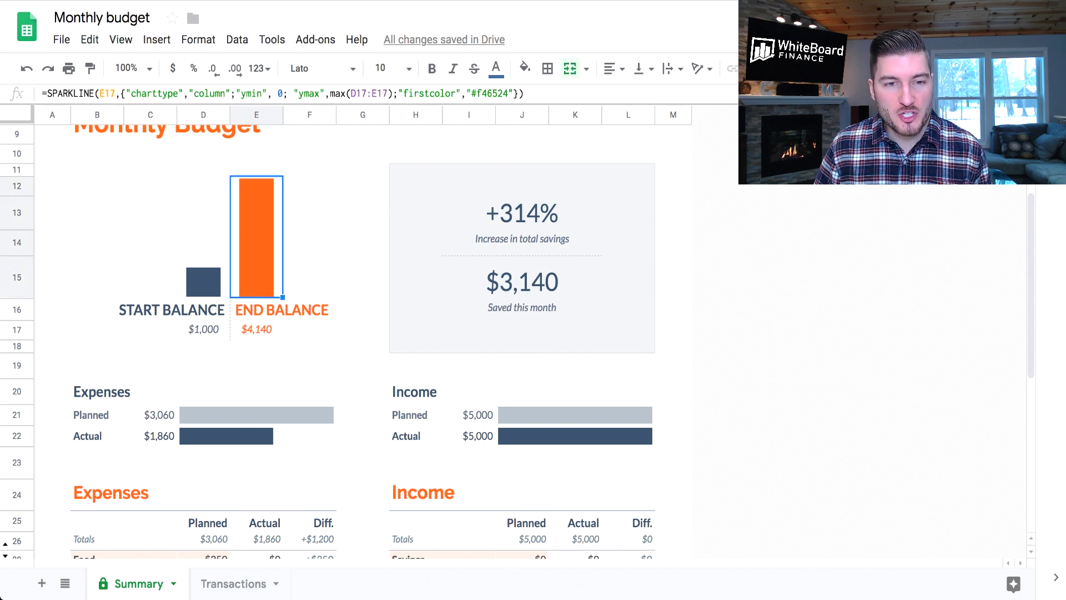
pyautogui.click(362, 277)
pyautogui.click(521, 277)
pyautogui.click(522, 213)
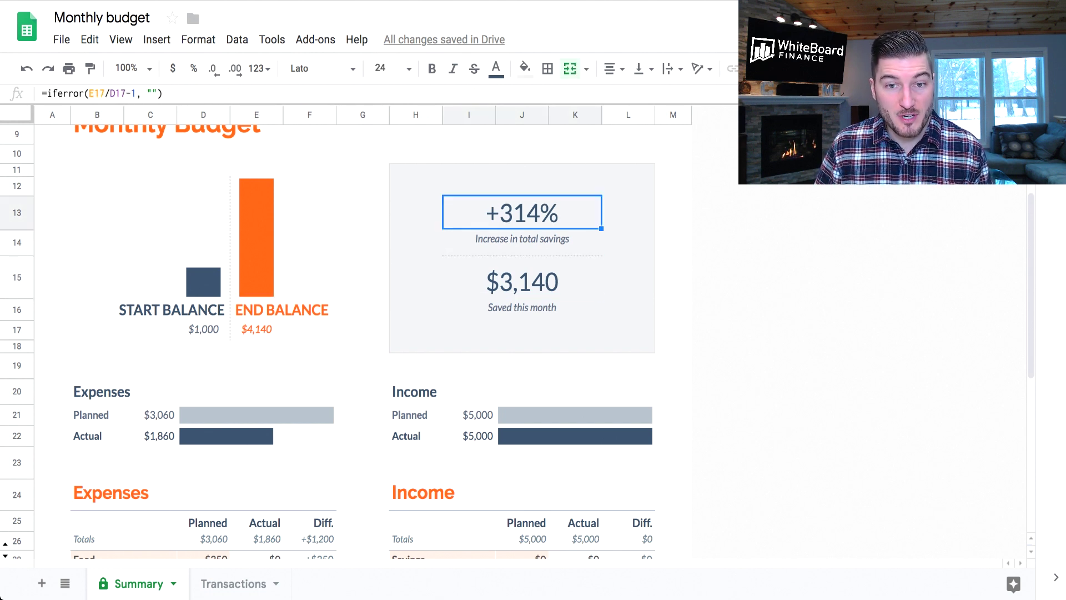
pyautogui.click(521, 308)
pyautogui.click(522, 213)
pyautogui.click(521, 276)
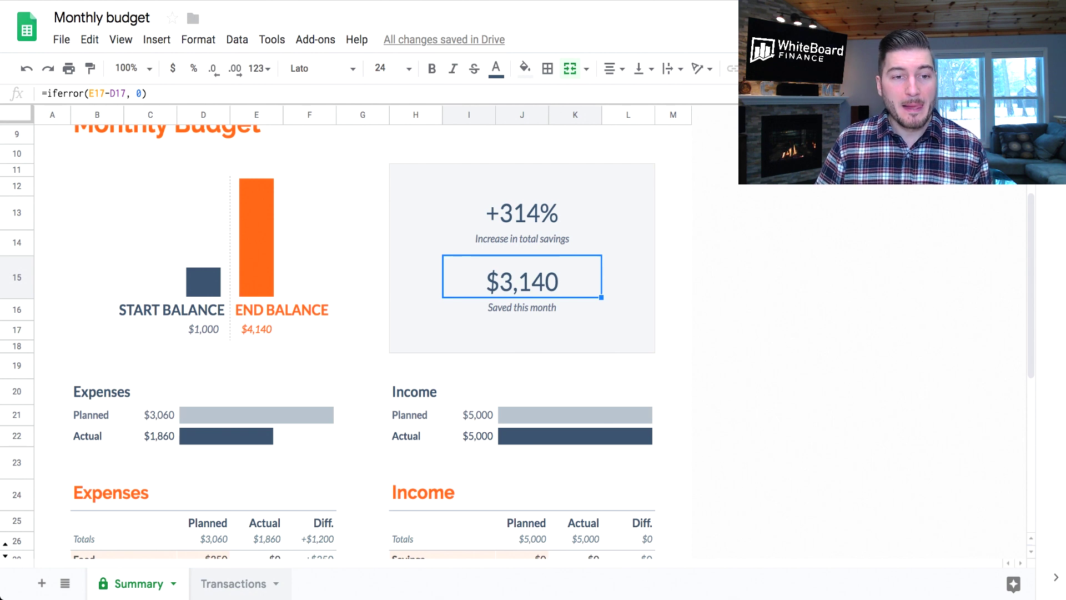
# Look over the Actual column of the Summary sheet's expense categories and check the Home row's actual amount and difference.
pyautogui.click(233, 584)
pyautogui.click(157, 323)
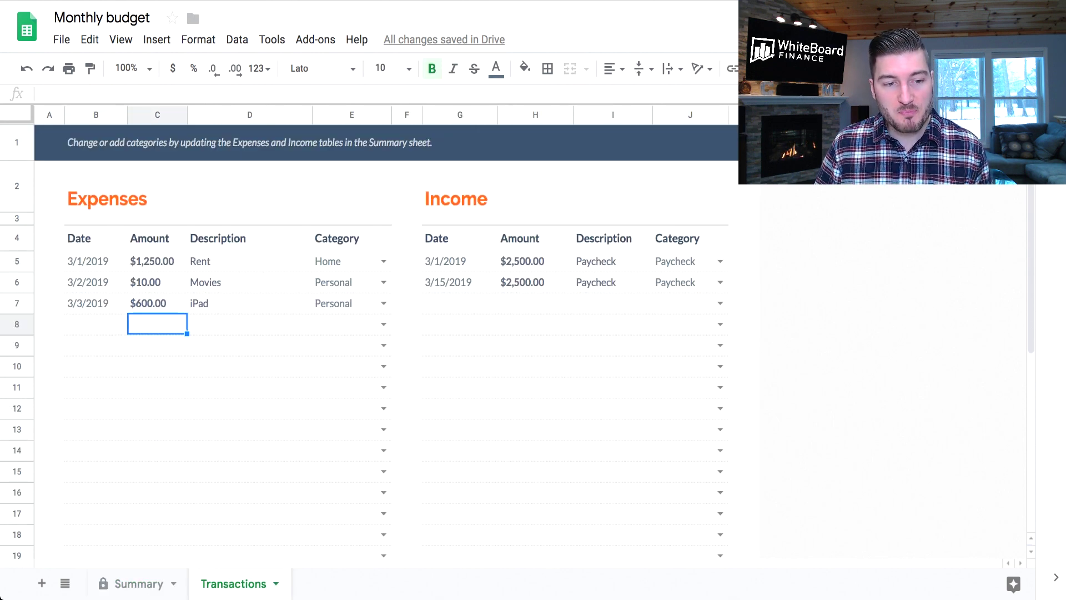
pyautogui.hotkey('ctrl', 'shift', 'pageup')
pyautogui.scroll(-5, 367, 333)
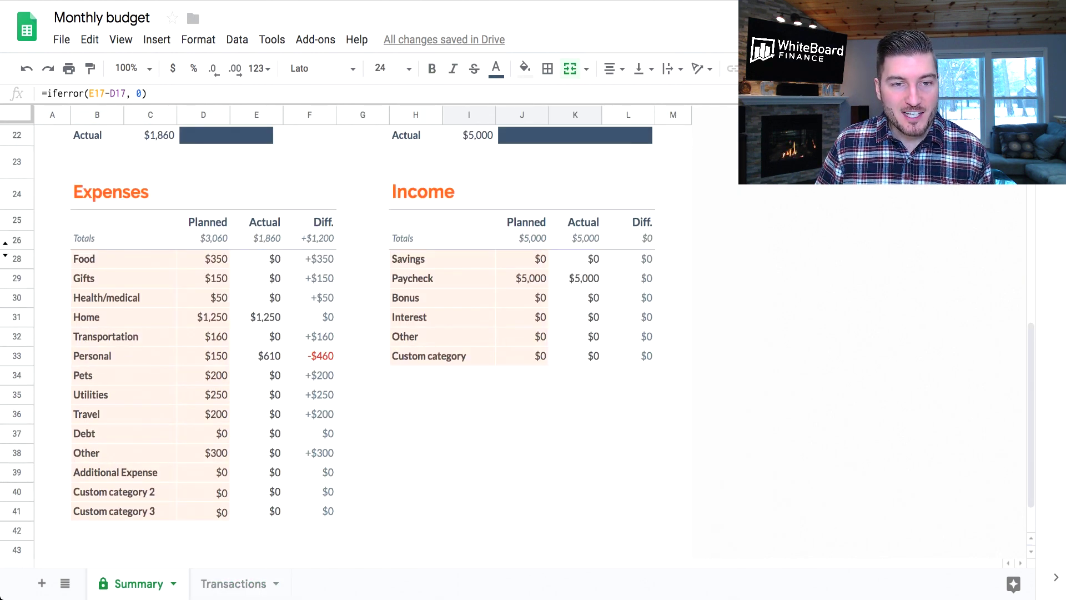
pyautogui.moveTo(257, 221); pyautogui.dragTo(257, 512)
pyautogui.click(257, 433)
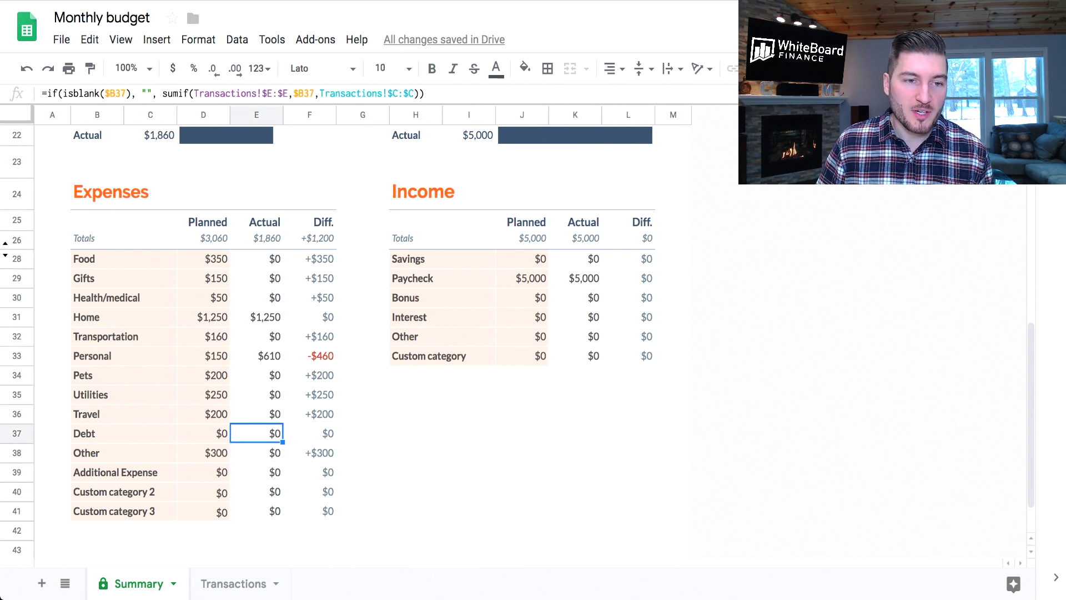
pyautogui.click(257, 317)
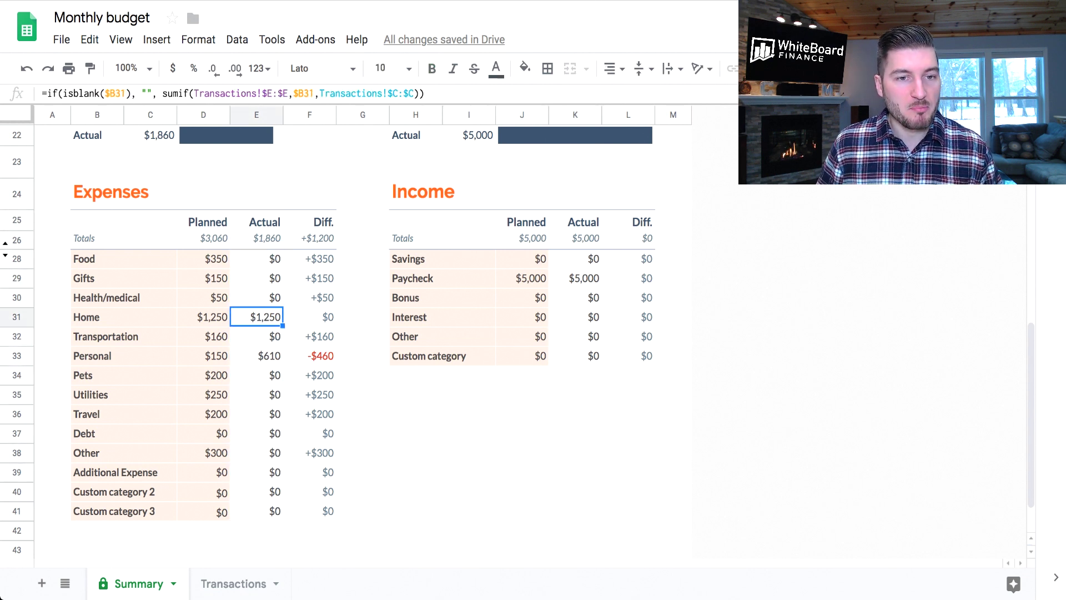
pyautogui.click(310, 317)
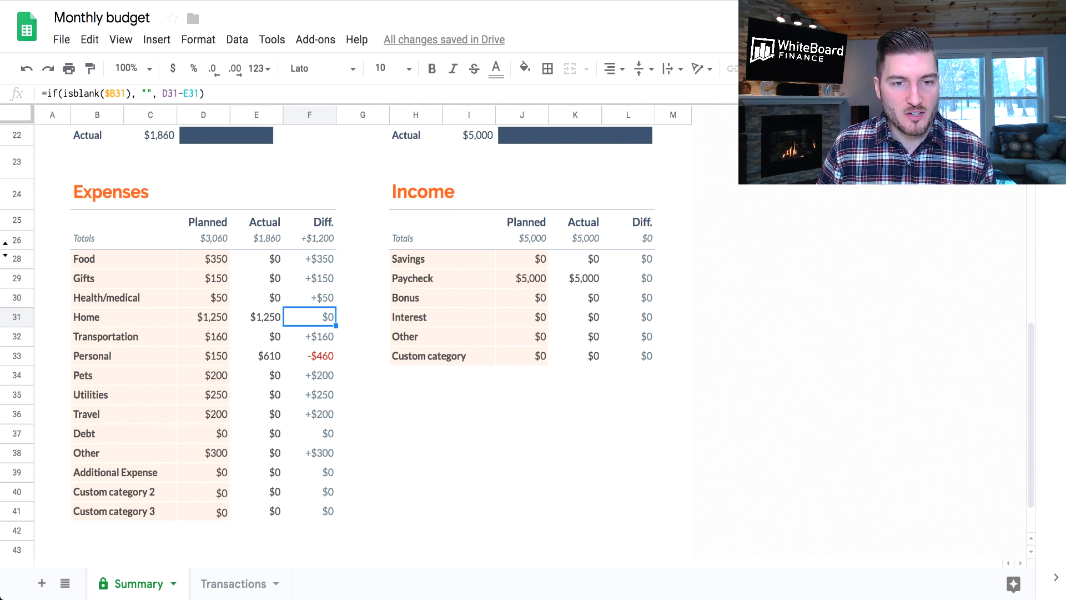
# Check the Personal row's difference and actual amount on the Summary sheet against the expenses listed on the Transactions sheet.
pyautogui.click(309, 356)
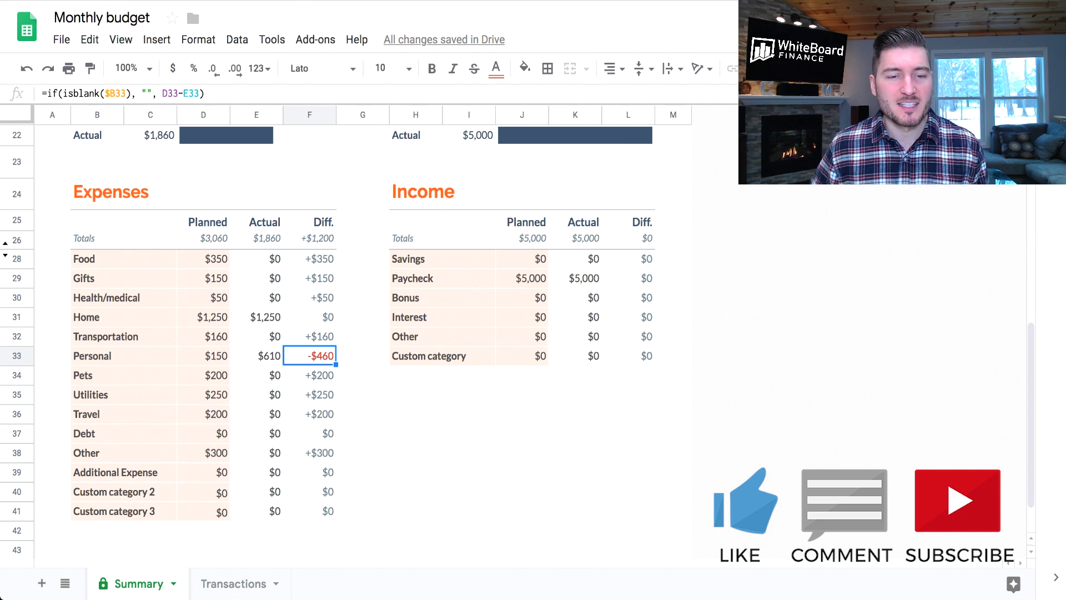
pyautogui.click(257, 355)
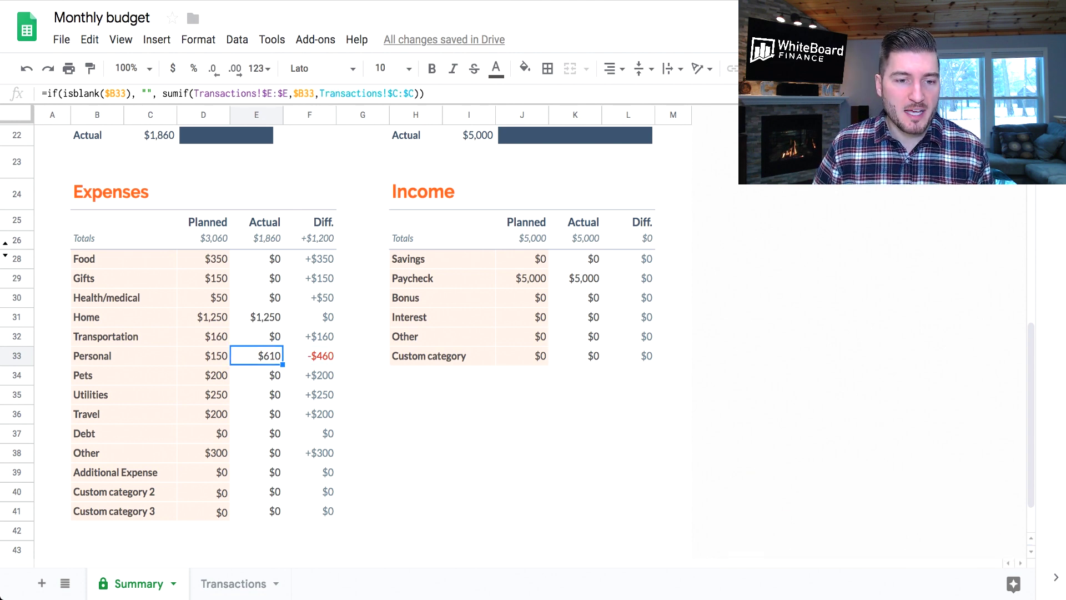
pyautogui.click(233, 583)
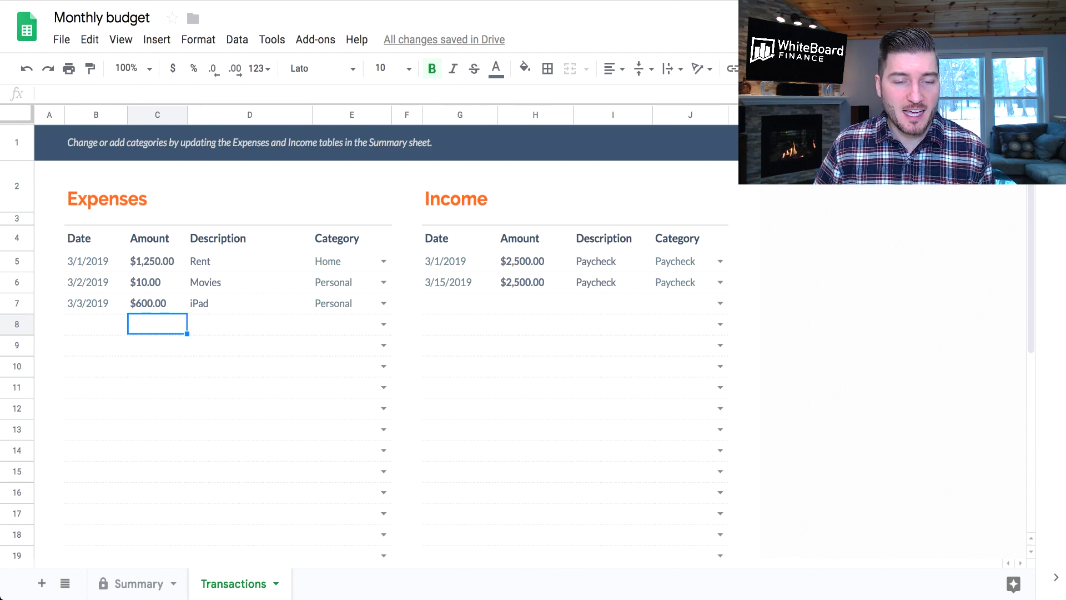
pyautogui.click(139, 583)
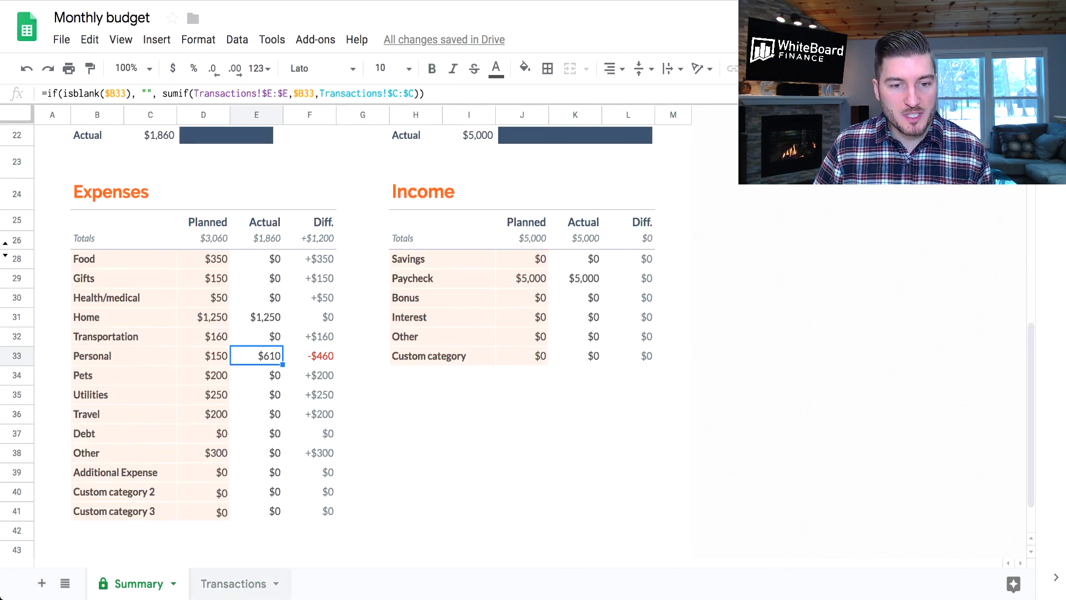